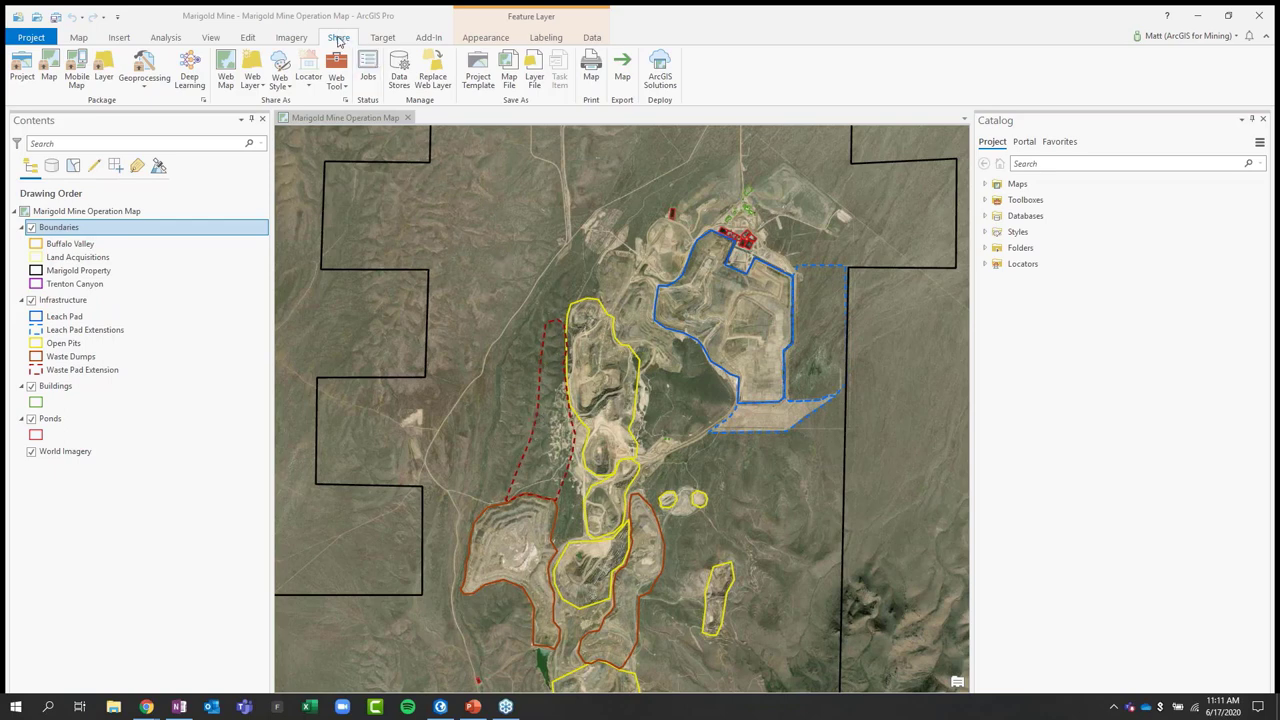
# Share the Marigold Mine Operation Map web map with tags like open-pit, marigold and blasting, then check the signed-in account
pyautogui.click(226, 72)
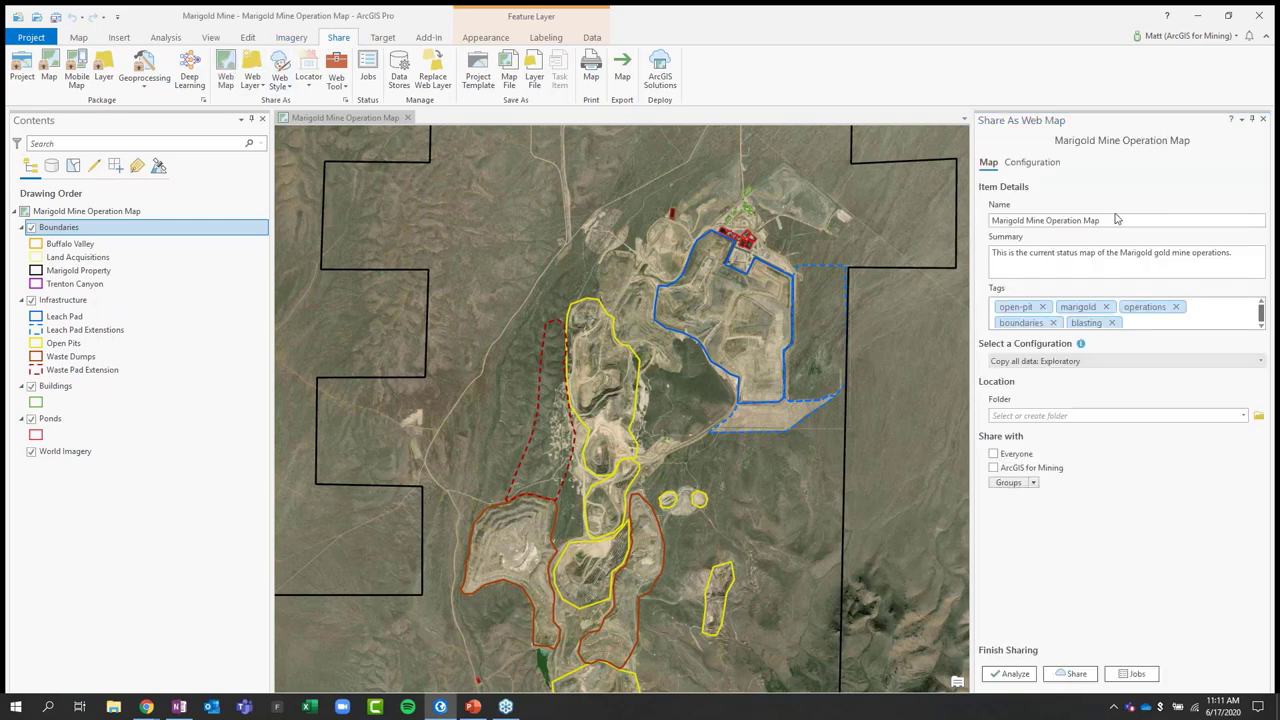
pyautogui.moveTo(1103, 220); pyautogui.dragTo(975, 238)
pyautogui.doubleClick(1066, 252)
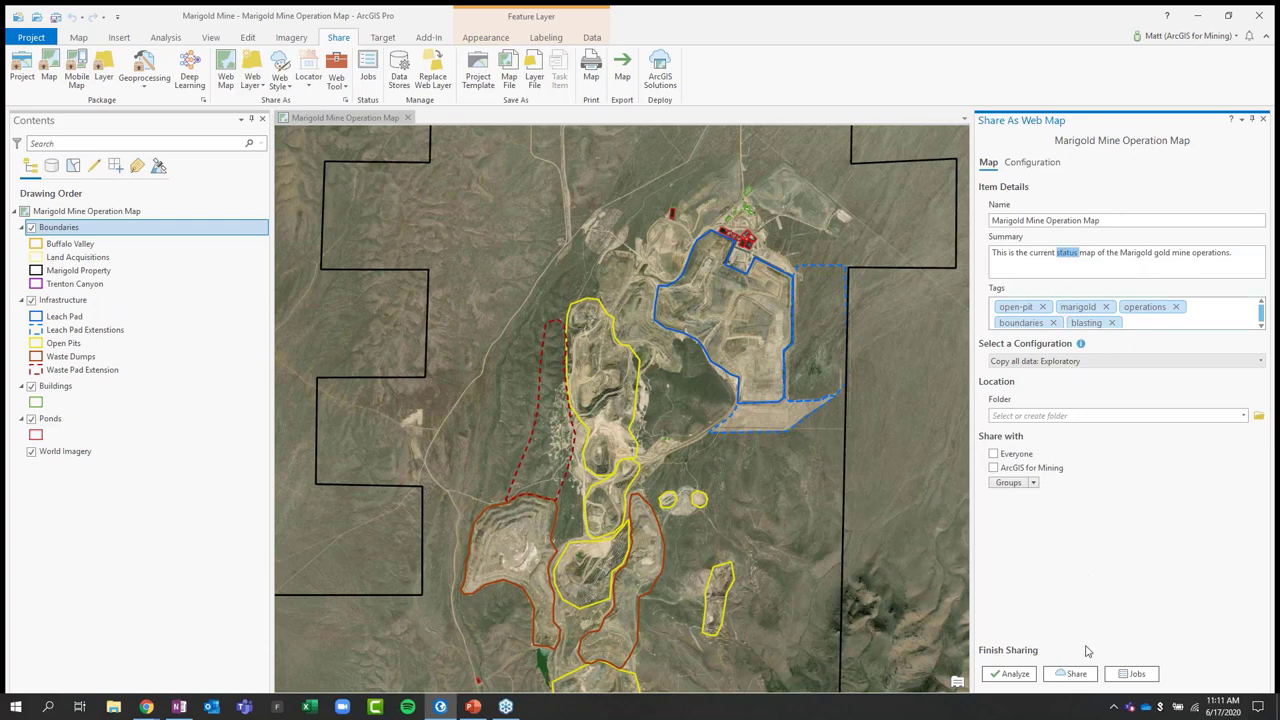
pyautogui.click(1076, 674)
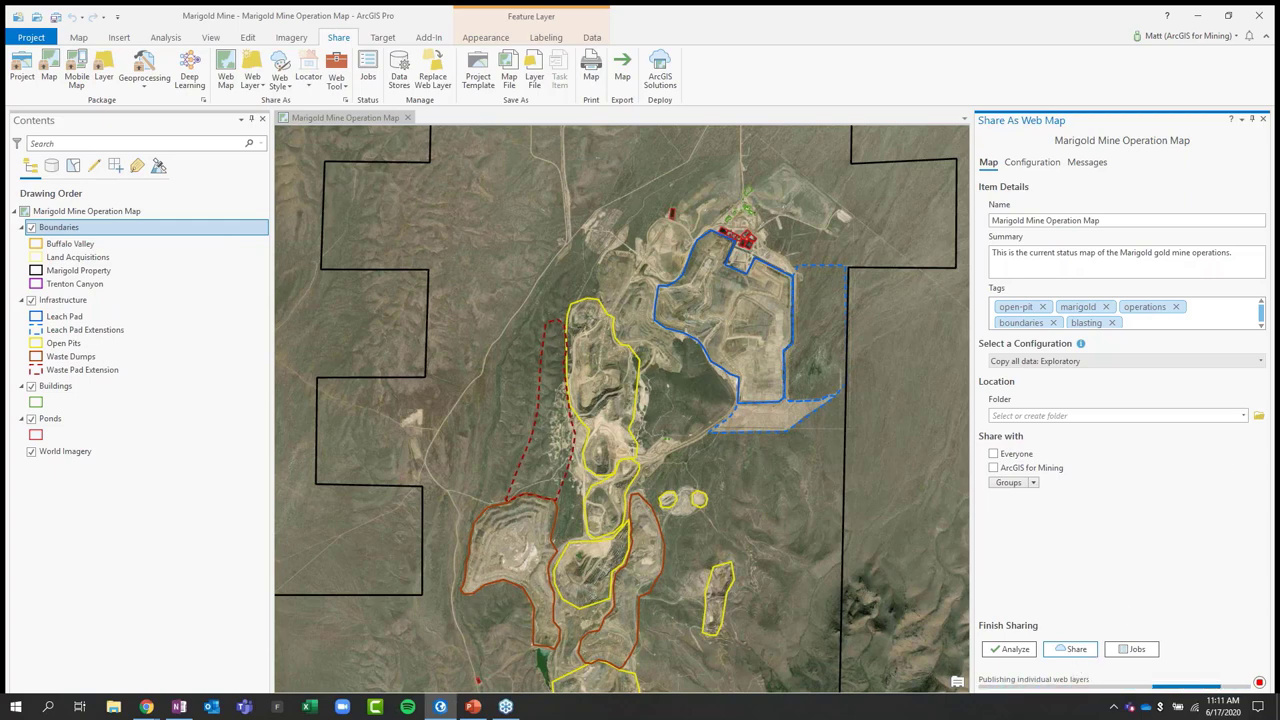
pyautogui.click(1195, 37)
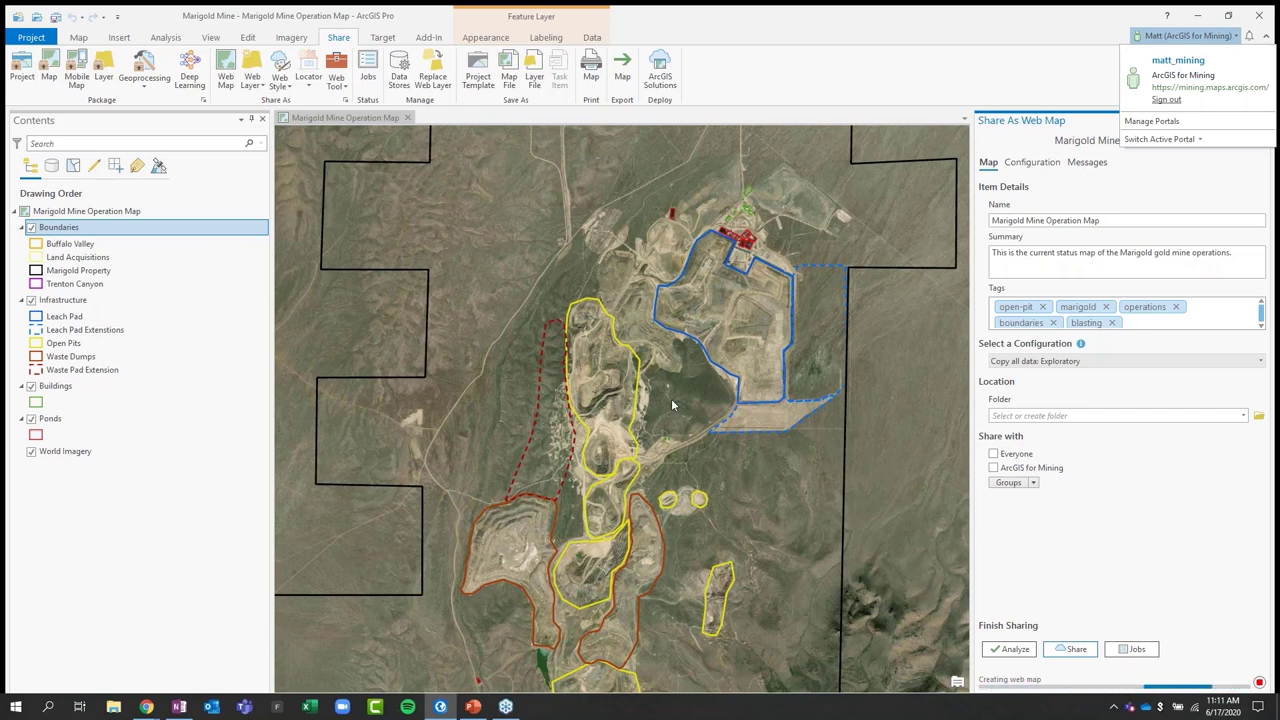
# Switch to the browser window showing the ArcGIS for Mining portal home page
pyautogui.click(146, 706)
pyautogui.click(74, 636)
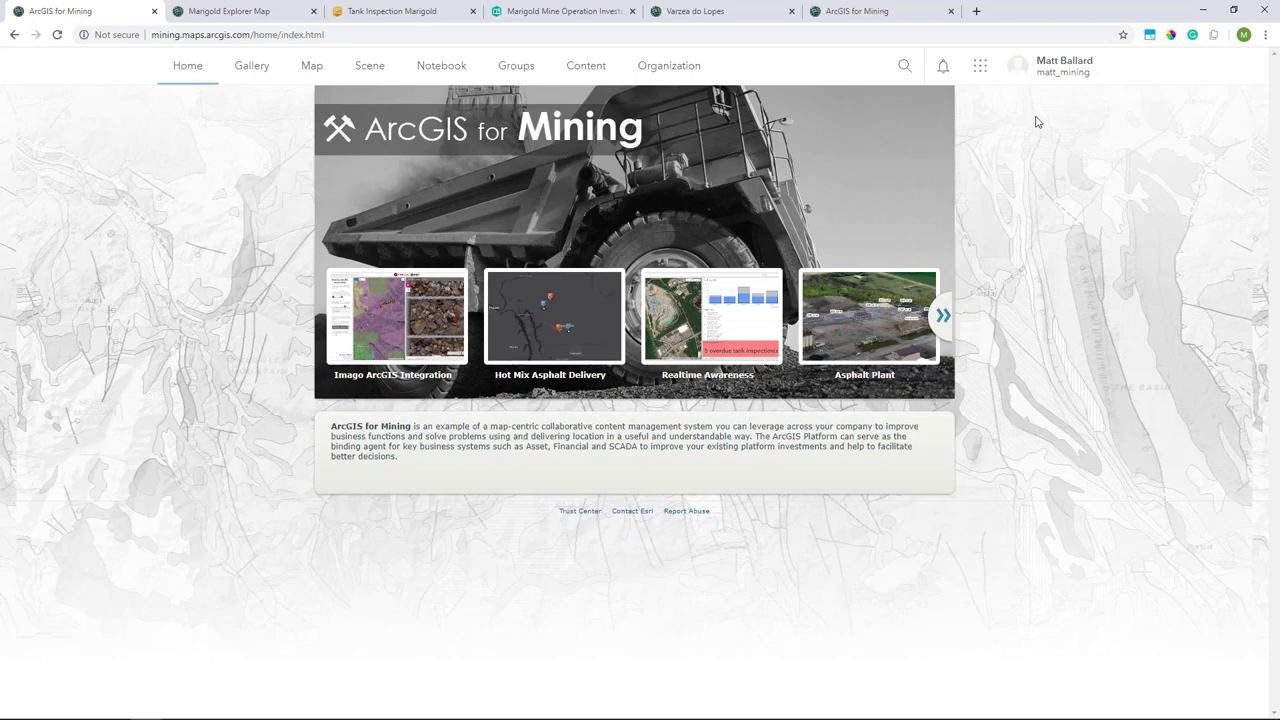
# Look over the account menu and Groups list, then open My Content for the matt_mining folder
pyautogui.click(1061, 71)
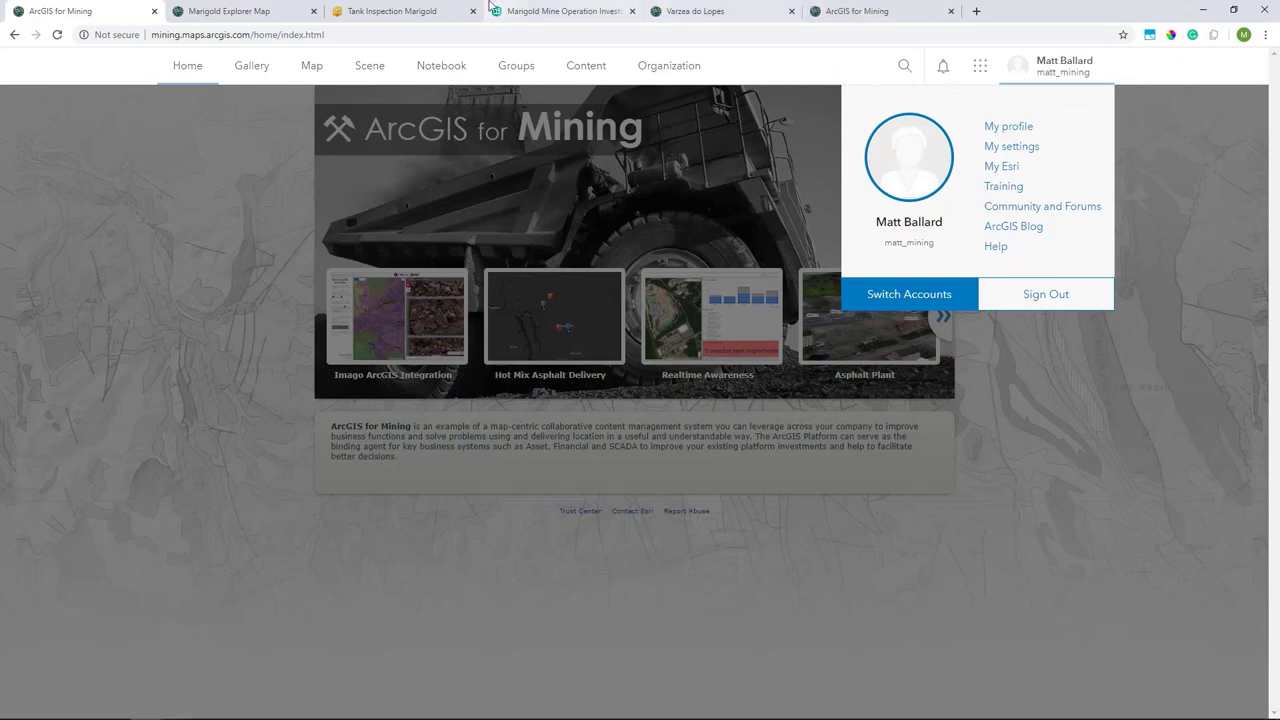
pyautogui.click(521, 70)
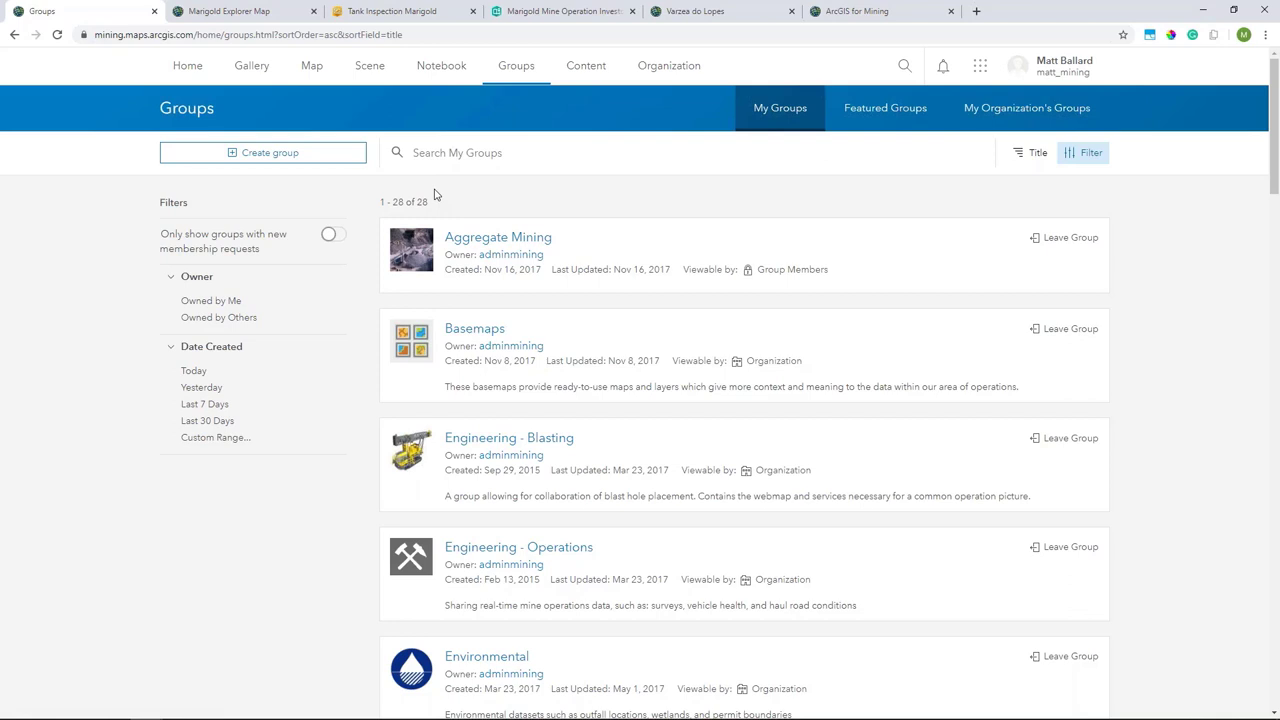
pyautogui.scroll(-1, 434, 194)
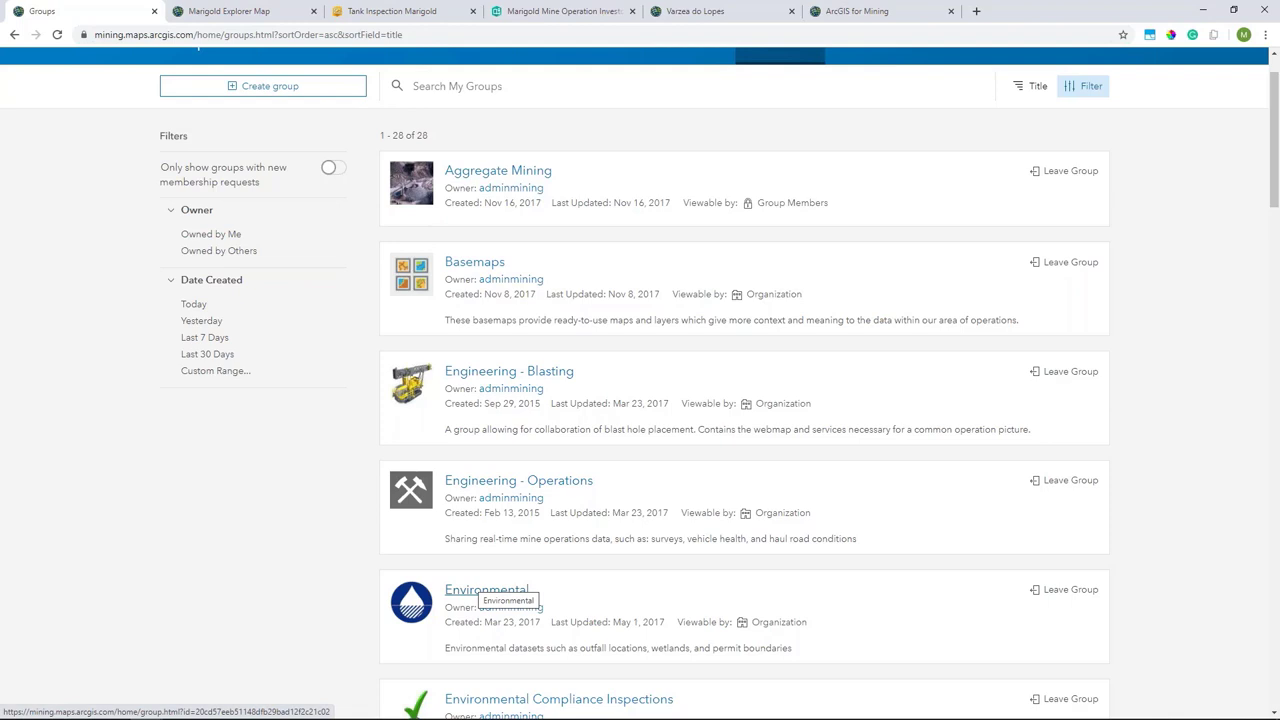
pyautogui.scroll(1, 504, 510)
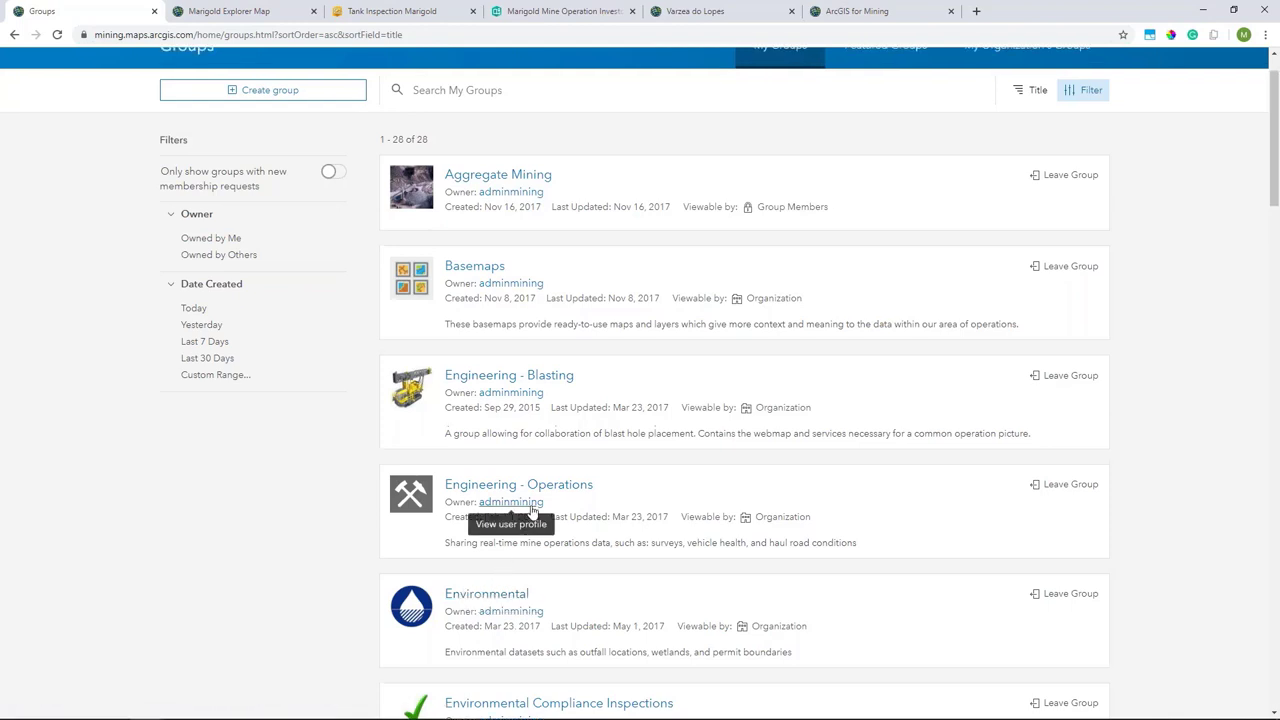
pyautogui.click(590, 77)
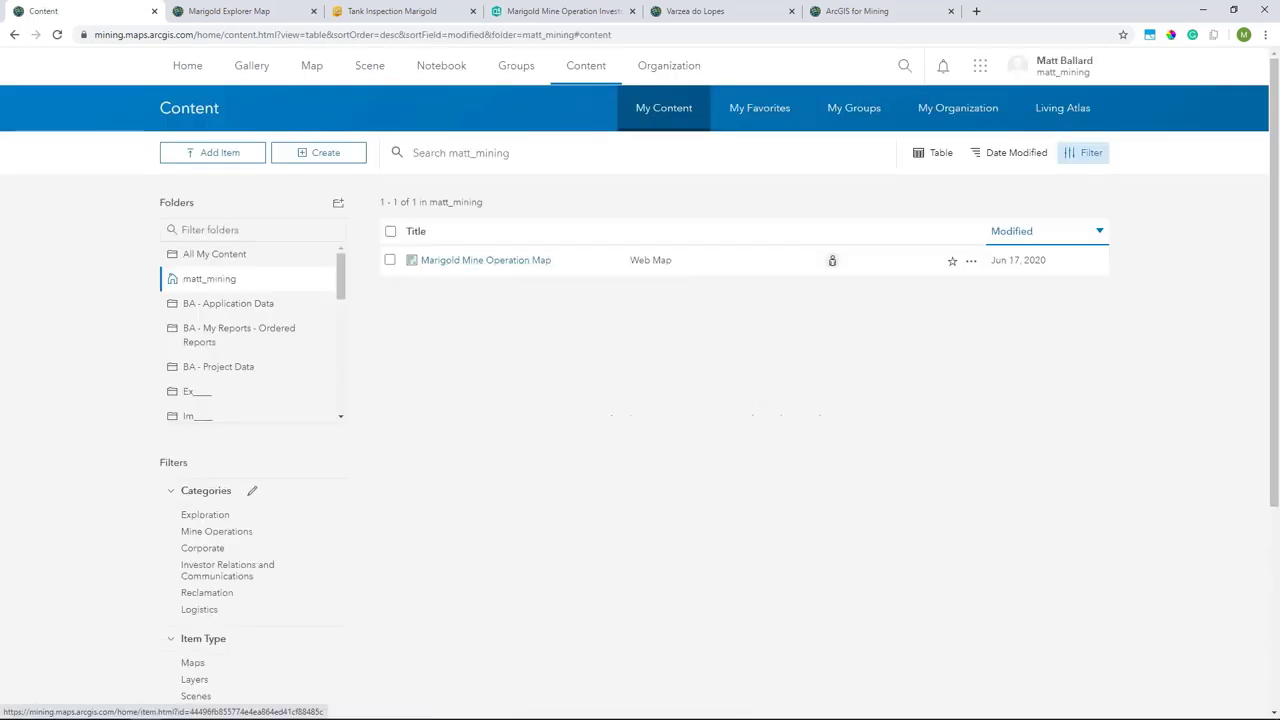
# Open the Marigold Mine Operation Map in Map Viewer, discarding the previous map's unsaved changes
pyautogui.click(971, 260)
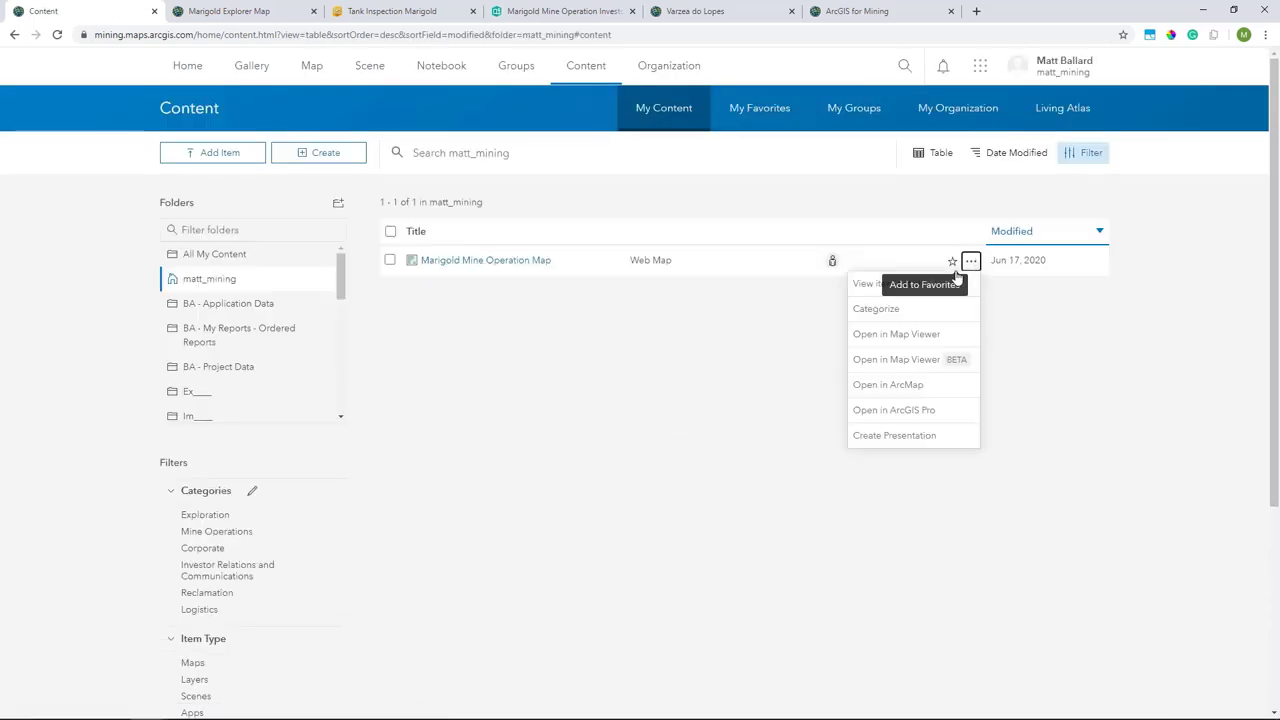
pyautogui.click(900, 336)
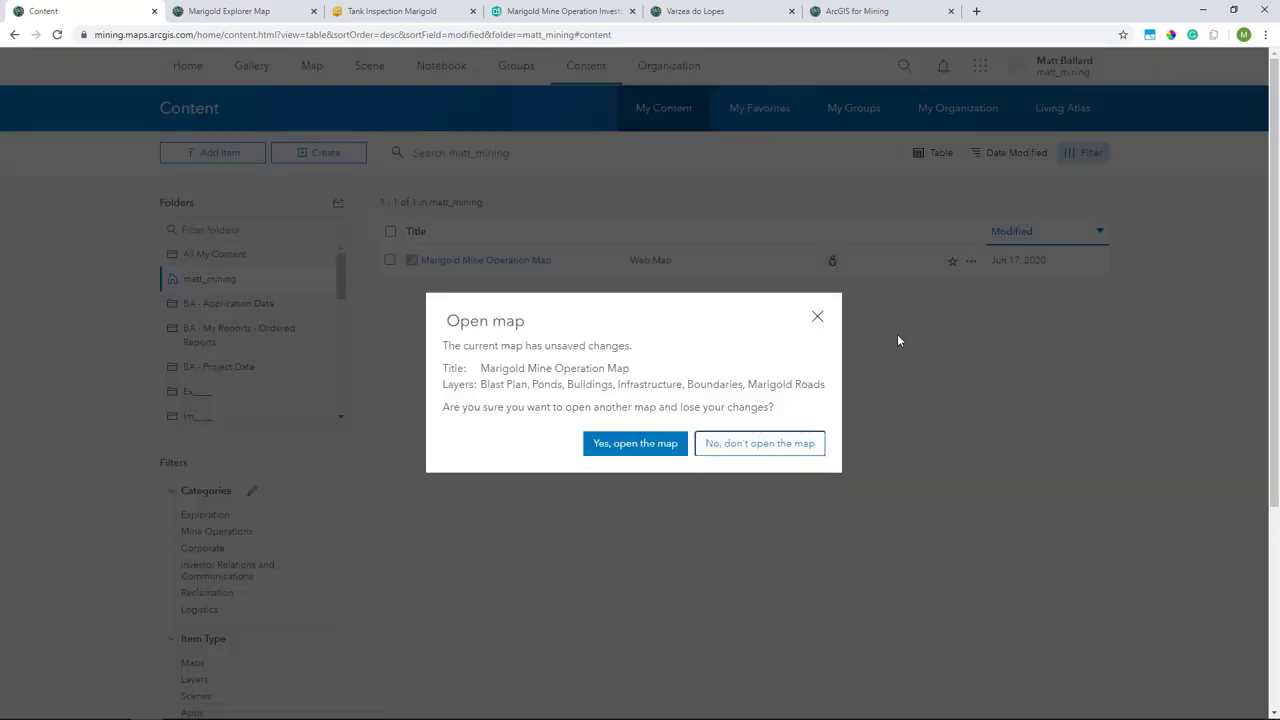
pyautogui.click(665, 443)
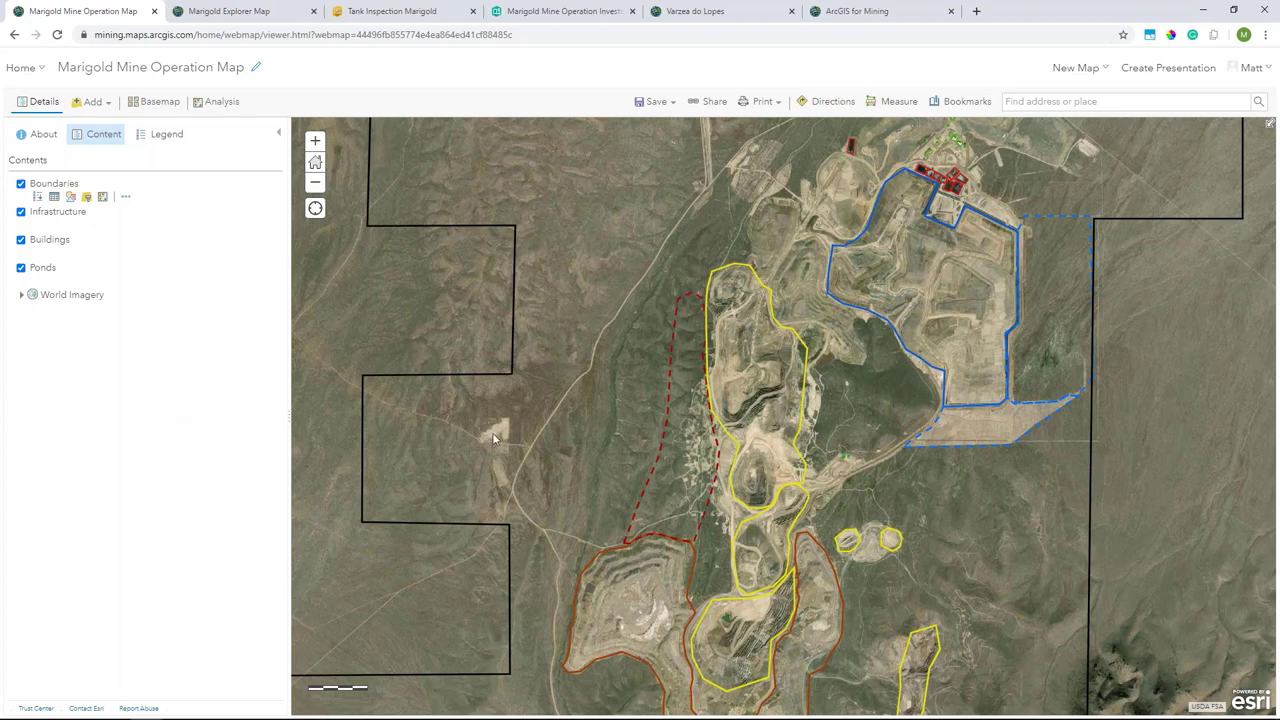
# Inspect the attributes of the dashed Waste Pad Extension feature on the map
pyautogui.moveTo(493, 438); pyautogui.dragTo(512, 417)
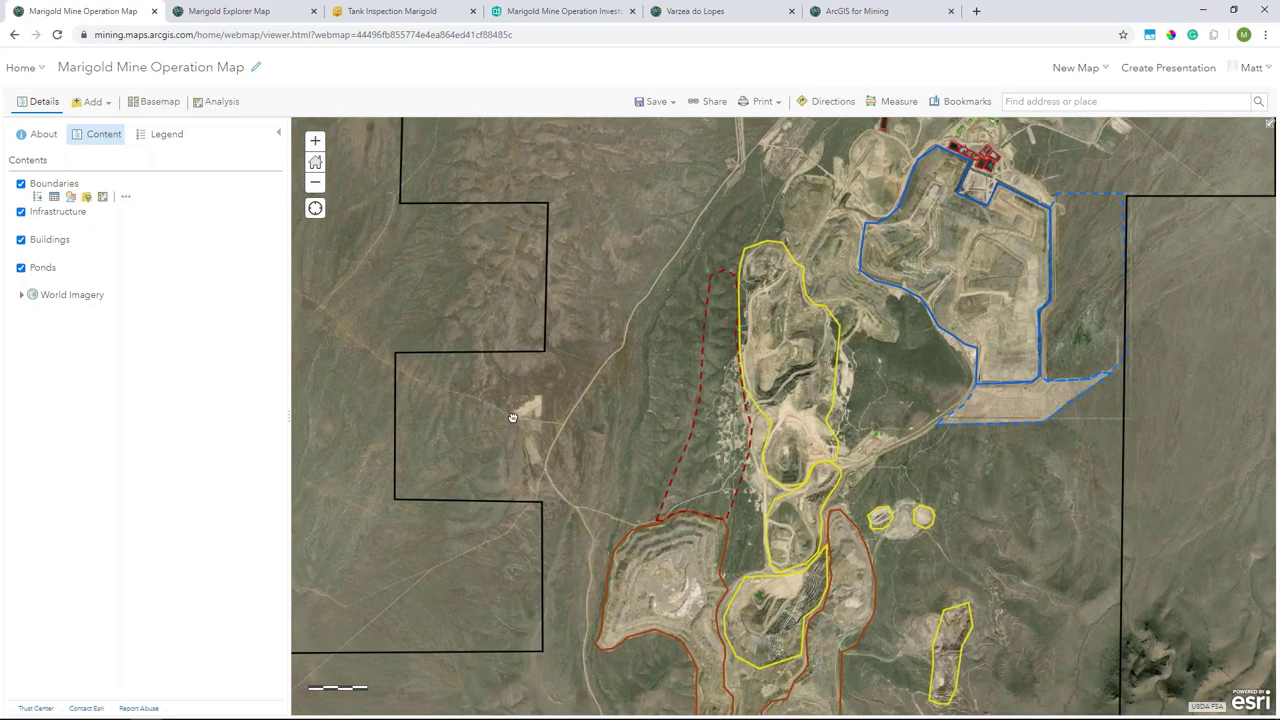
pyautogui.click(700, 422)
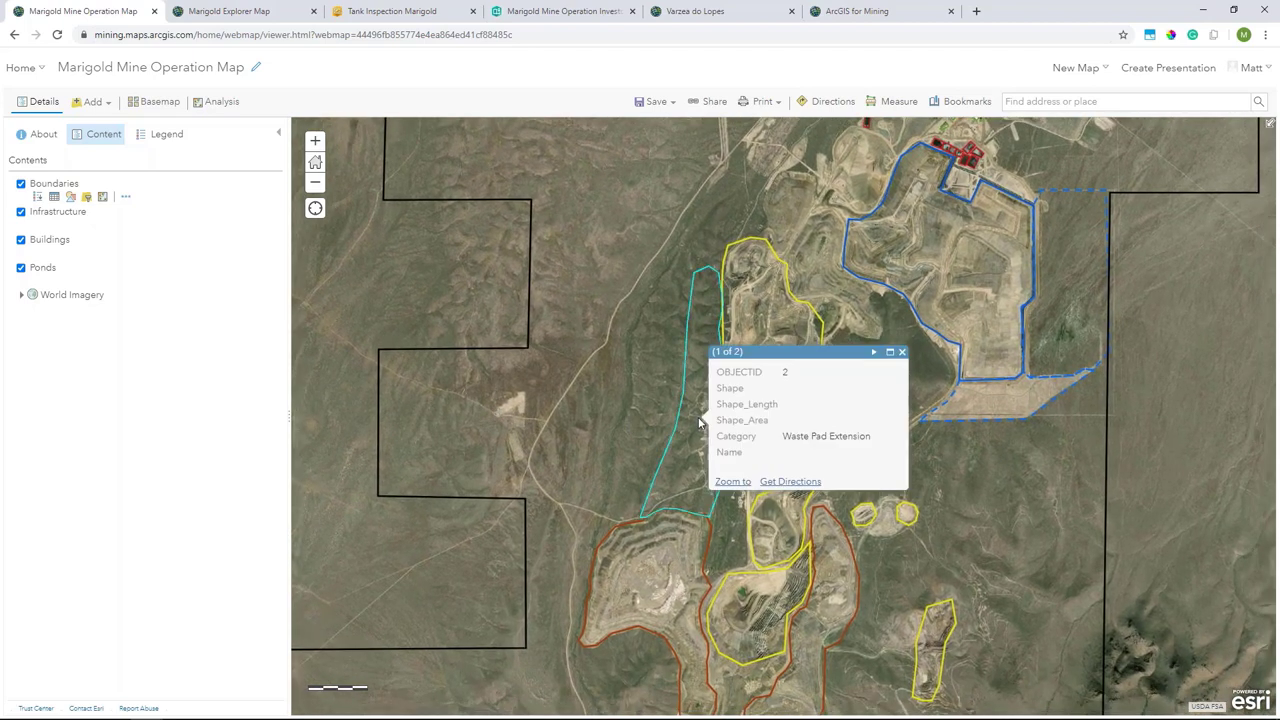
pyautogui.doubleClick(848, 439)
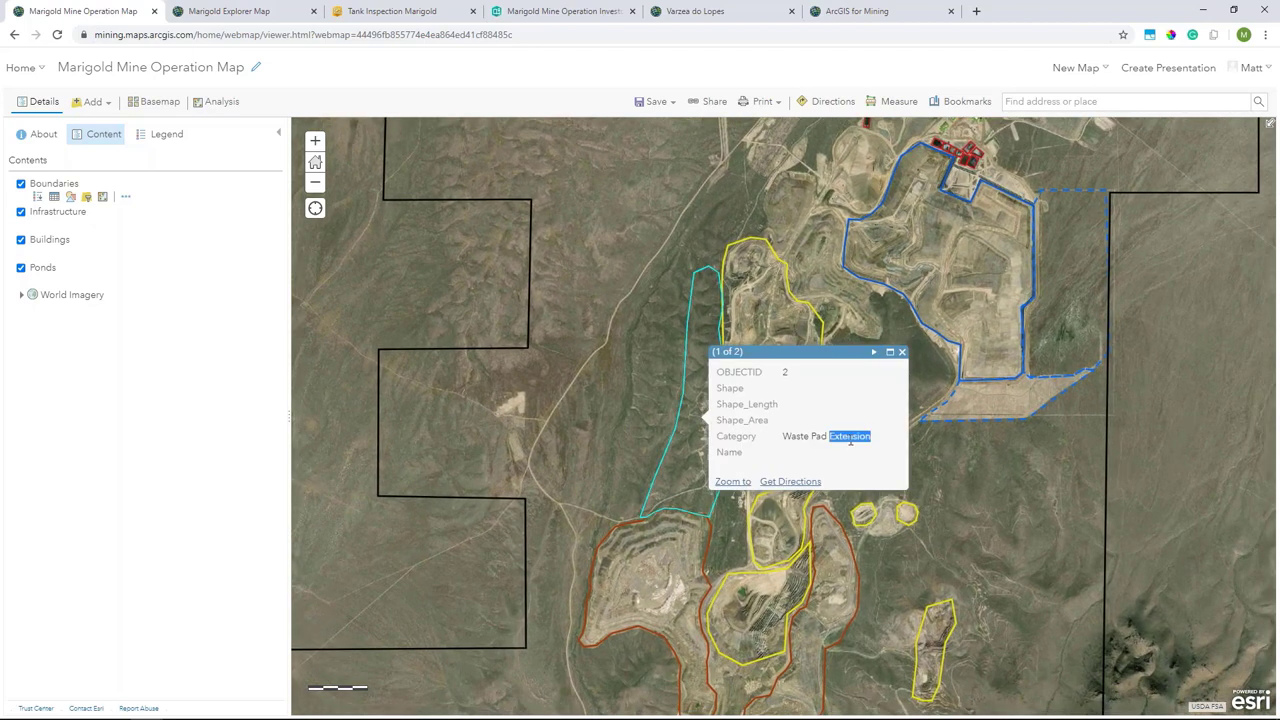
pyautogui.click(901, 352)
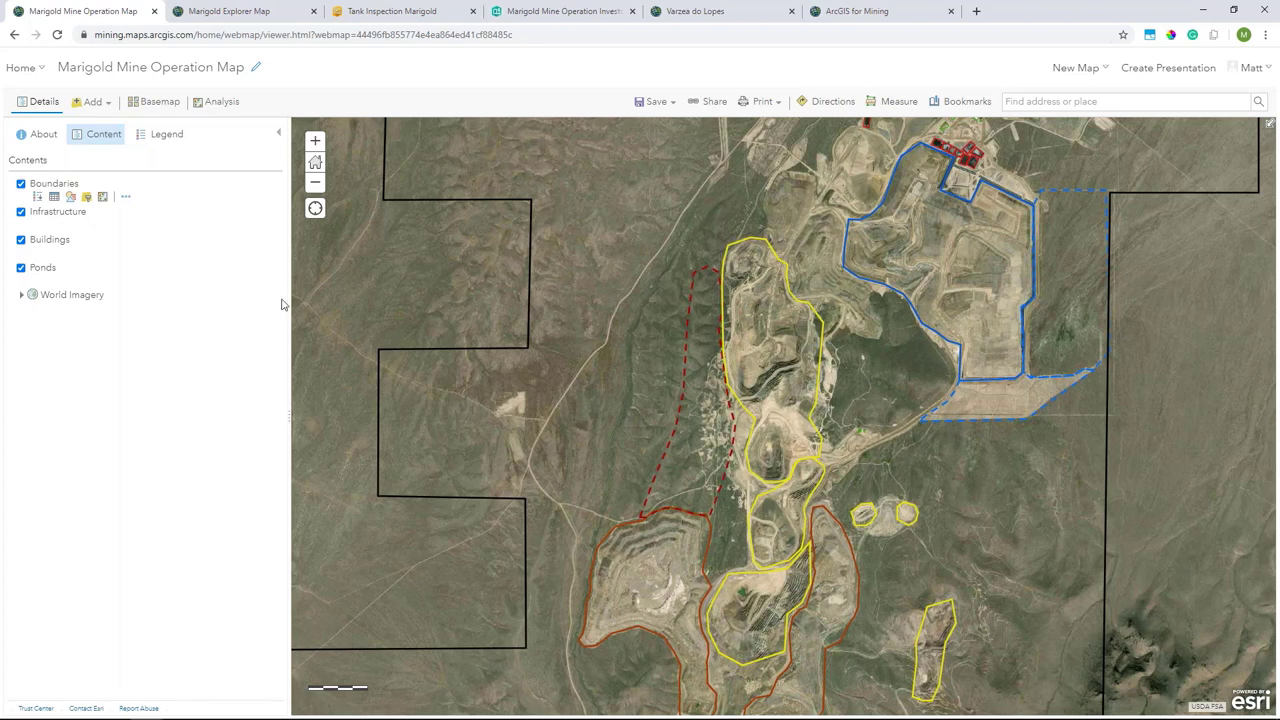
# Browse the organization's layers and expand the category filters
pyautogui.click(94, 102)
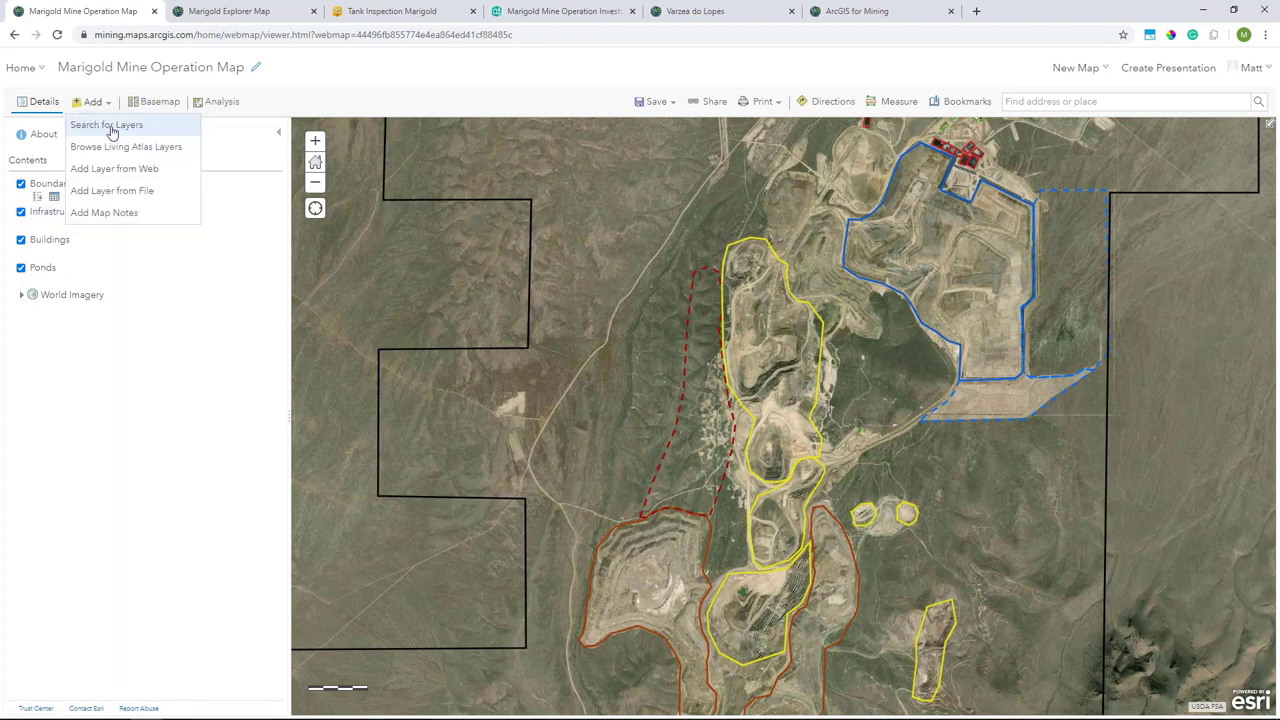
pyautogui.click(108, 126)
pyautogui.click(170, 133)
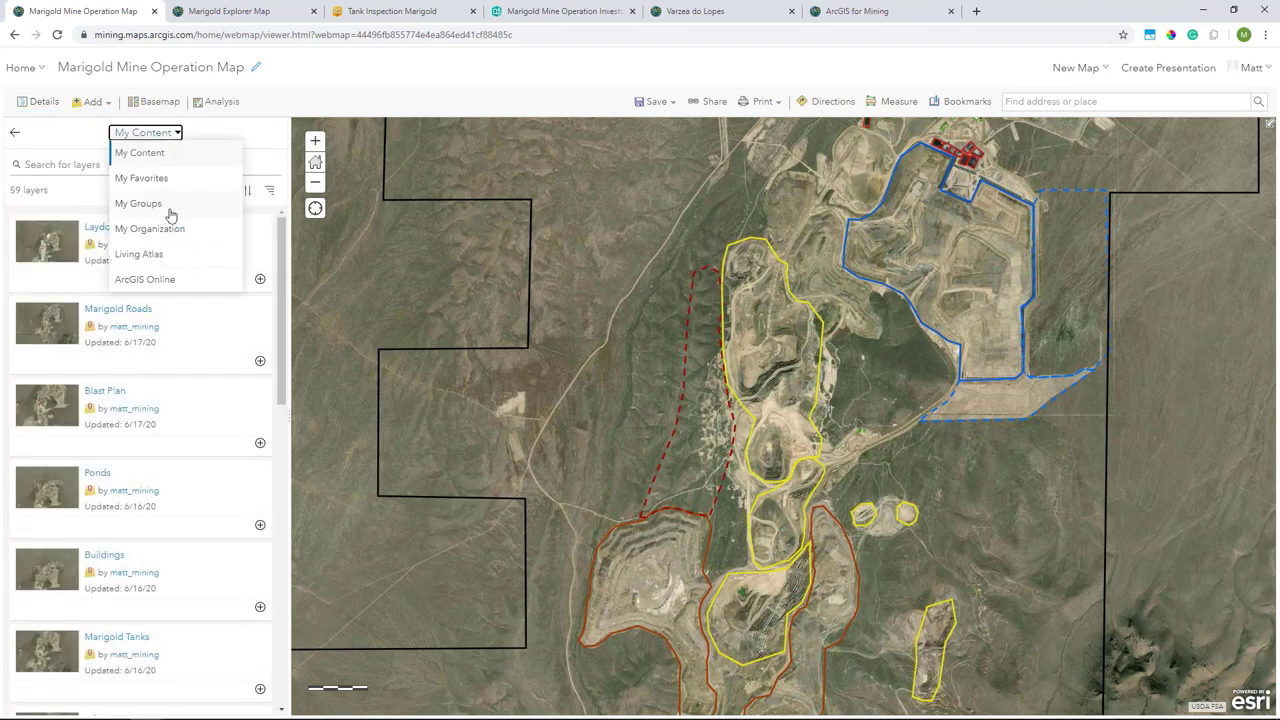
pyautogui.click(160, 228)
pyautogui.click(271, 191)
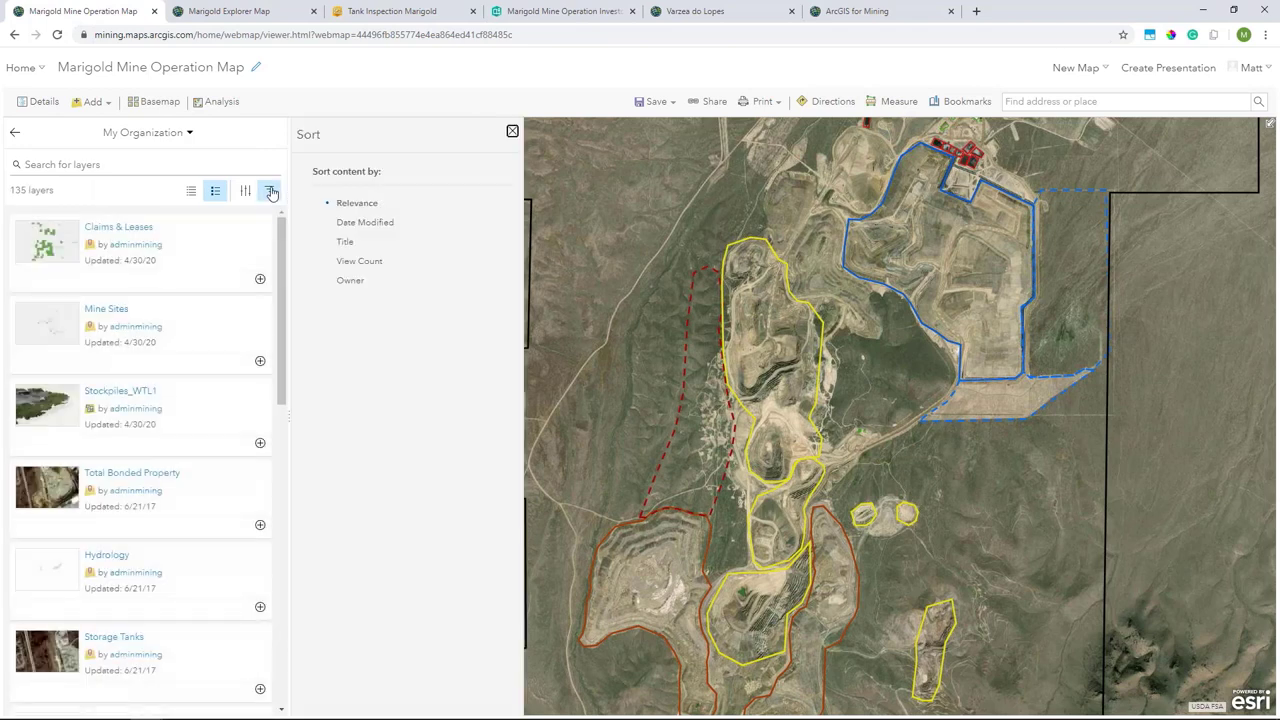
pyautogui.click(245, 190)
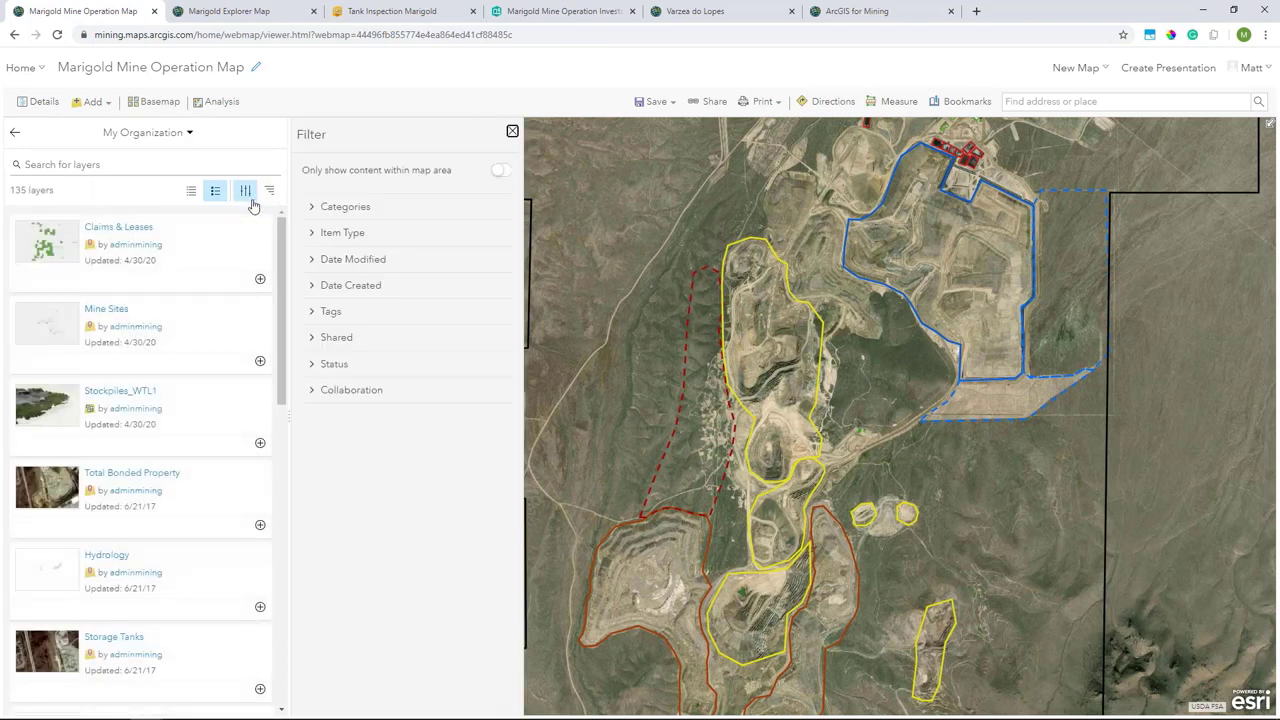
pyautogui.click(311, 208)
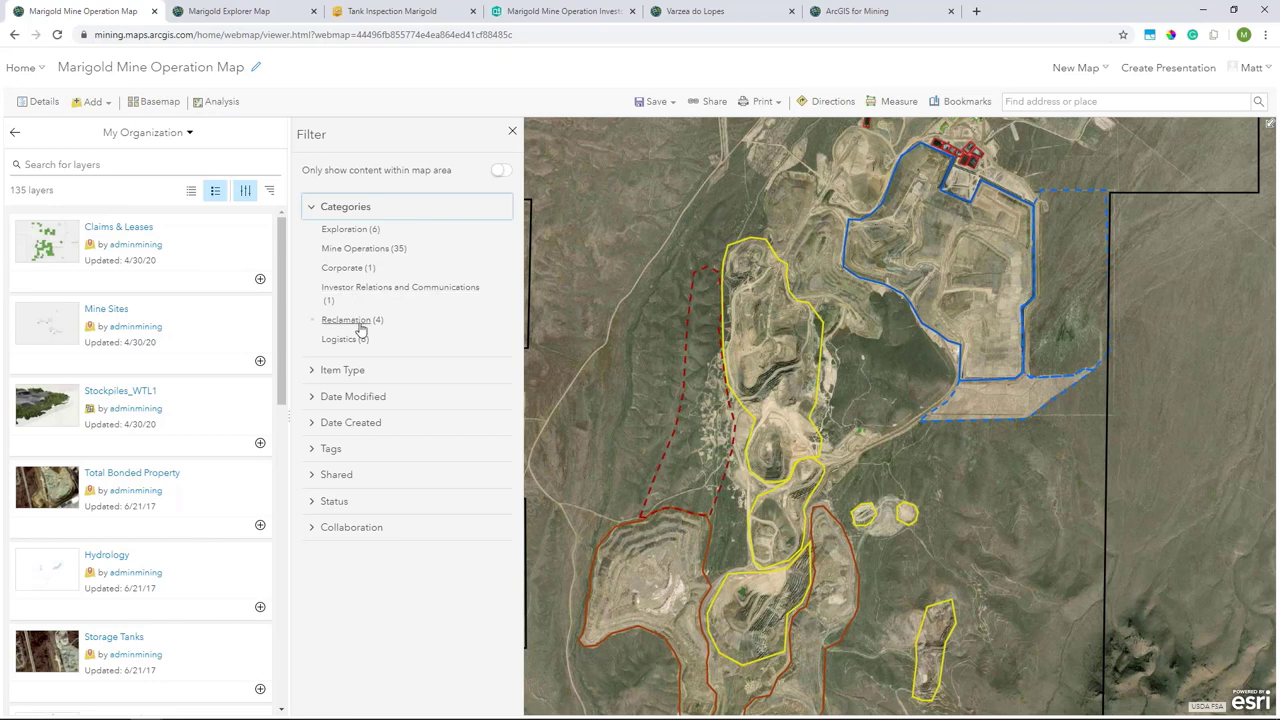
# Filter categories to Mine Operations, Marigold, Blasting and add the Blast Plan layer
pyautogui.click(365, 249)
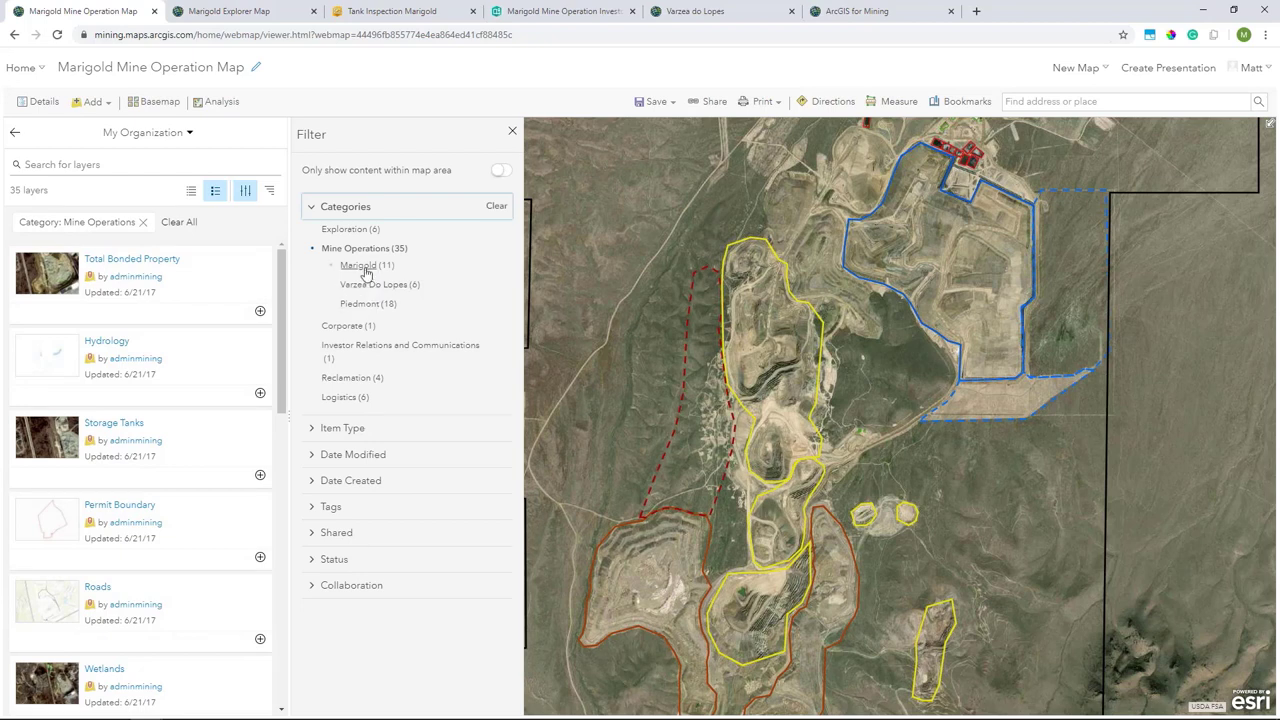
pyautogui.click(364, 267)
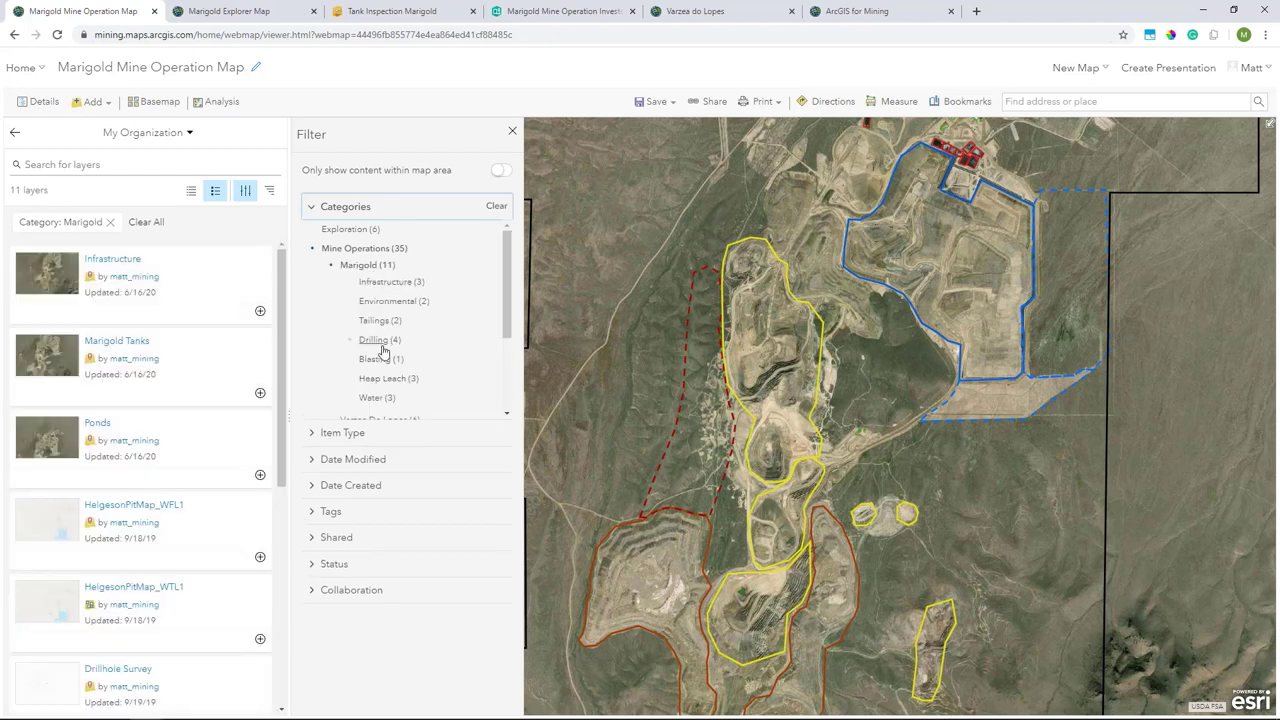
pyautogui.click(378, 360)
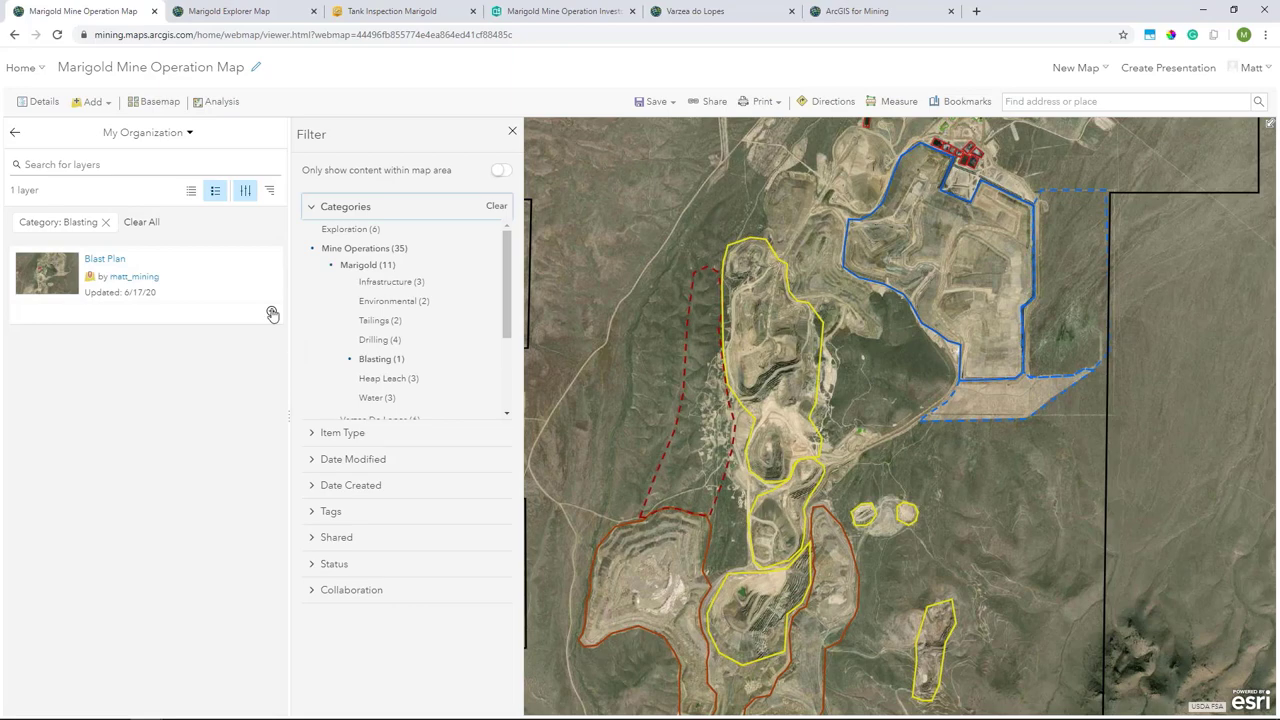
pyautogui.click(272, 314)
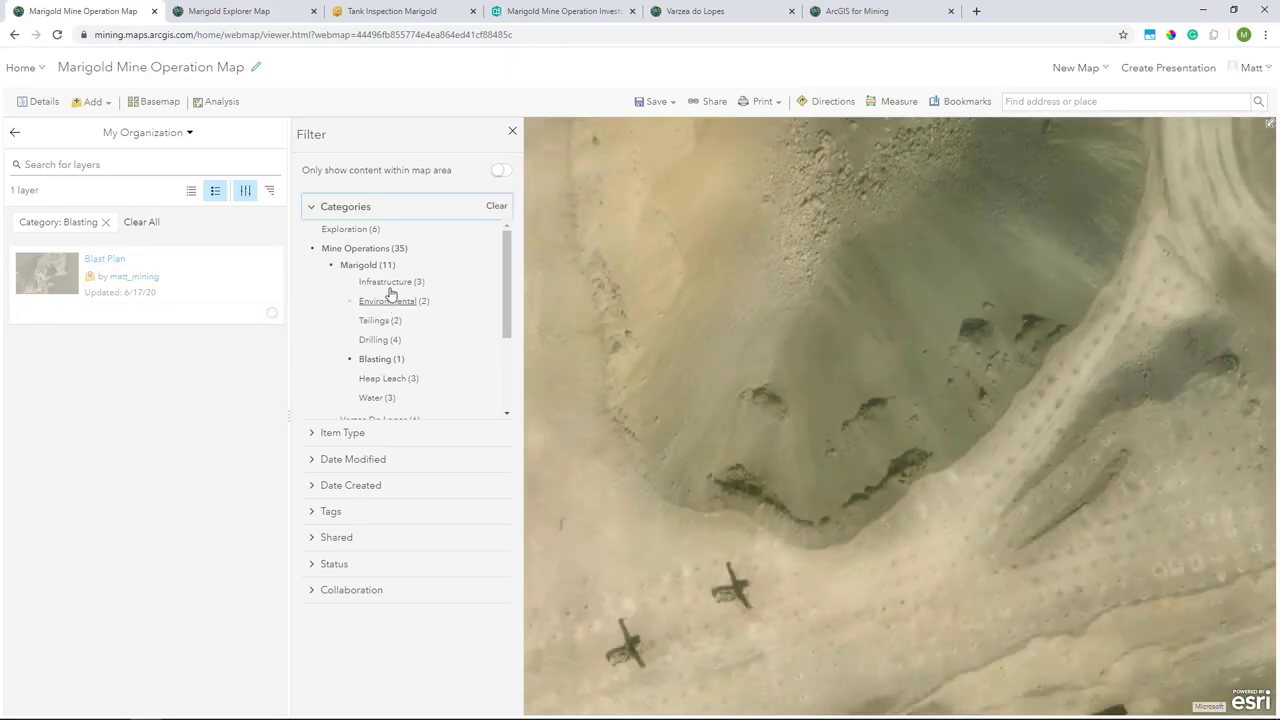
# Filter to Infrastructure, add the Marigold Roads layer and return to the map contents
pyautogui.click(386, 284)
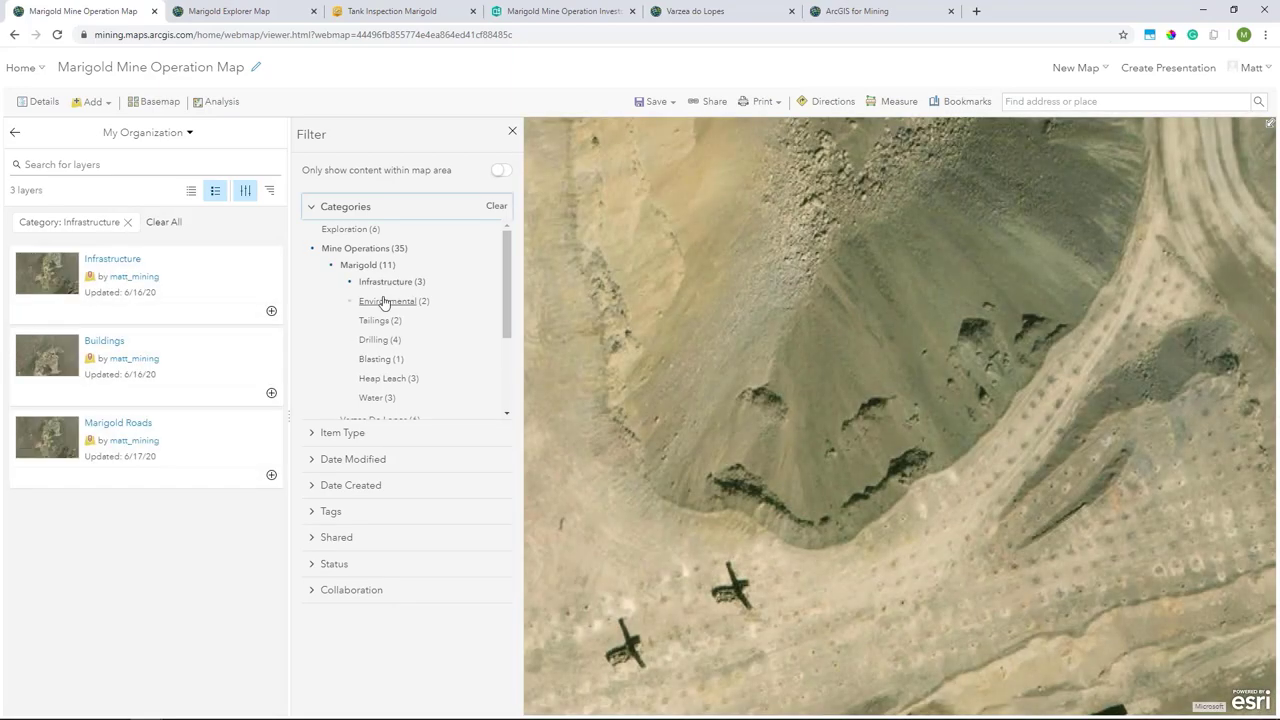
pyautogui.click(271, 476)
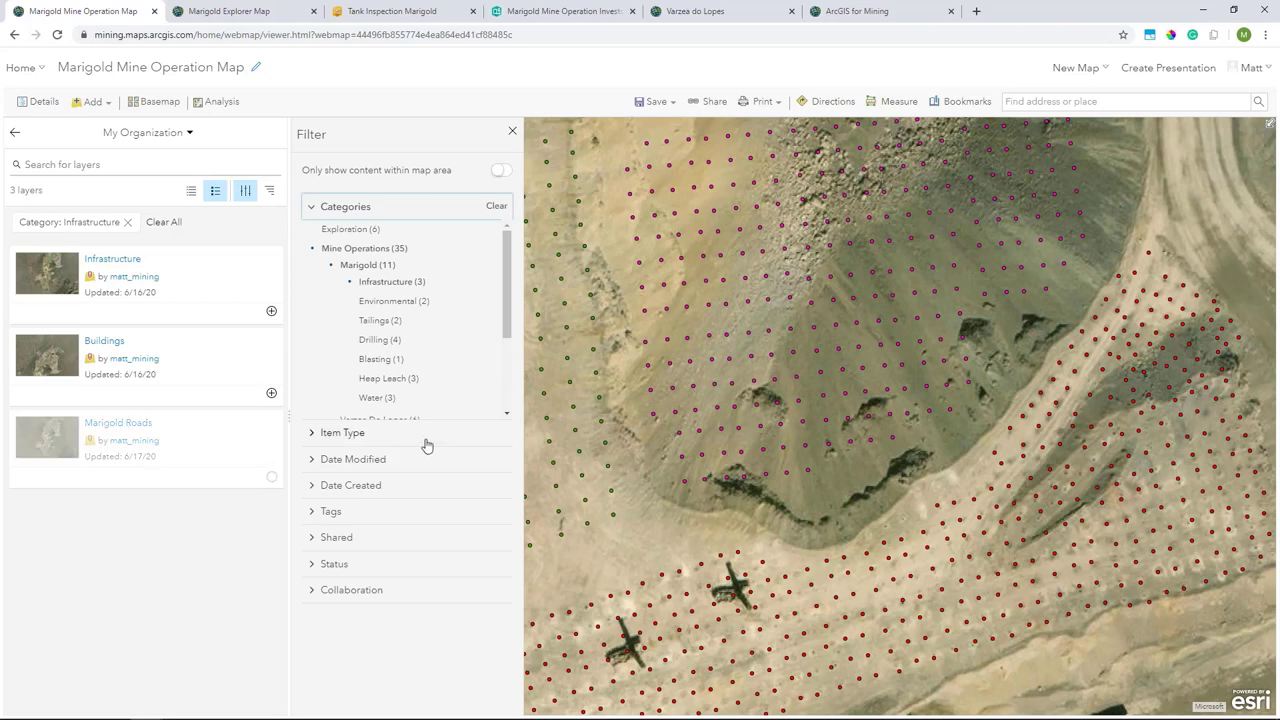
pyautogui.click(15, 133)
pyautogui.scroll(-5, 661, 385)
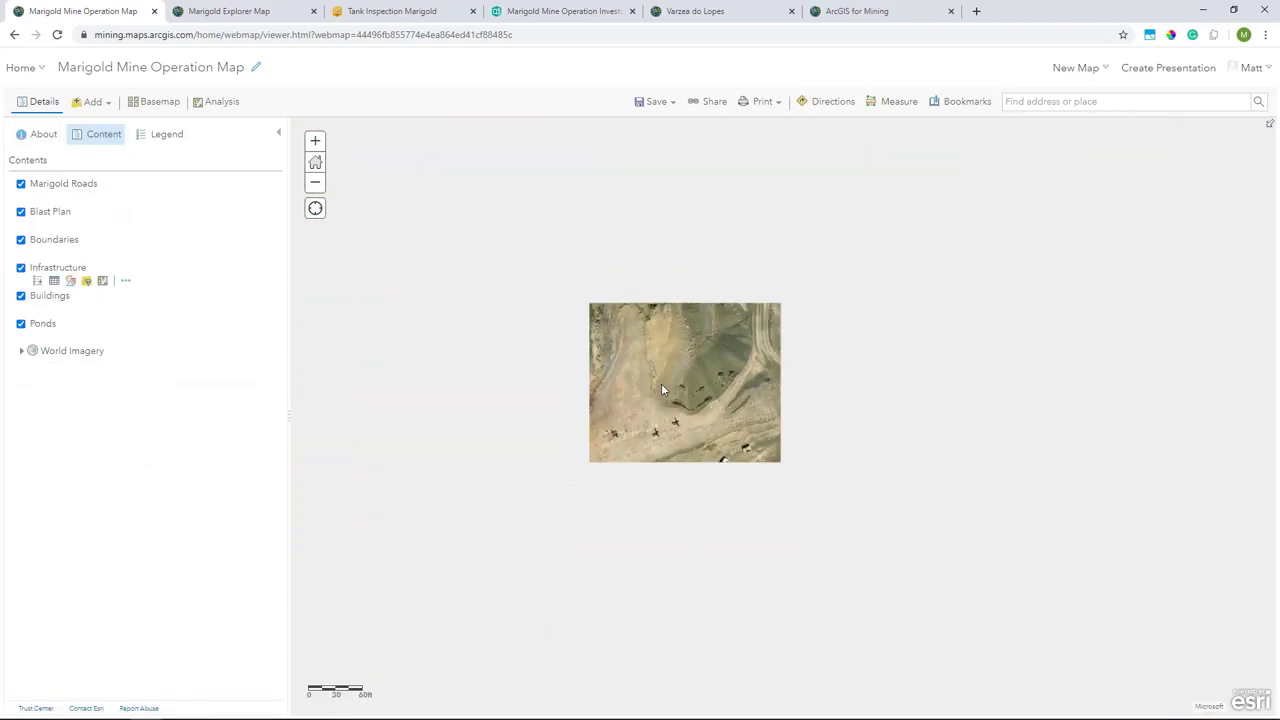
# Zoom into the mine and start browsing Living Atlas layers
pyautogui.scroll(2, 661, 383)
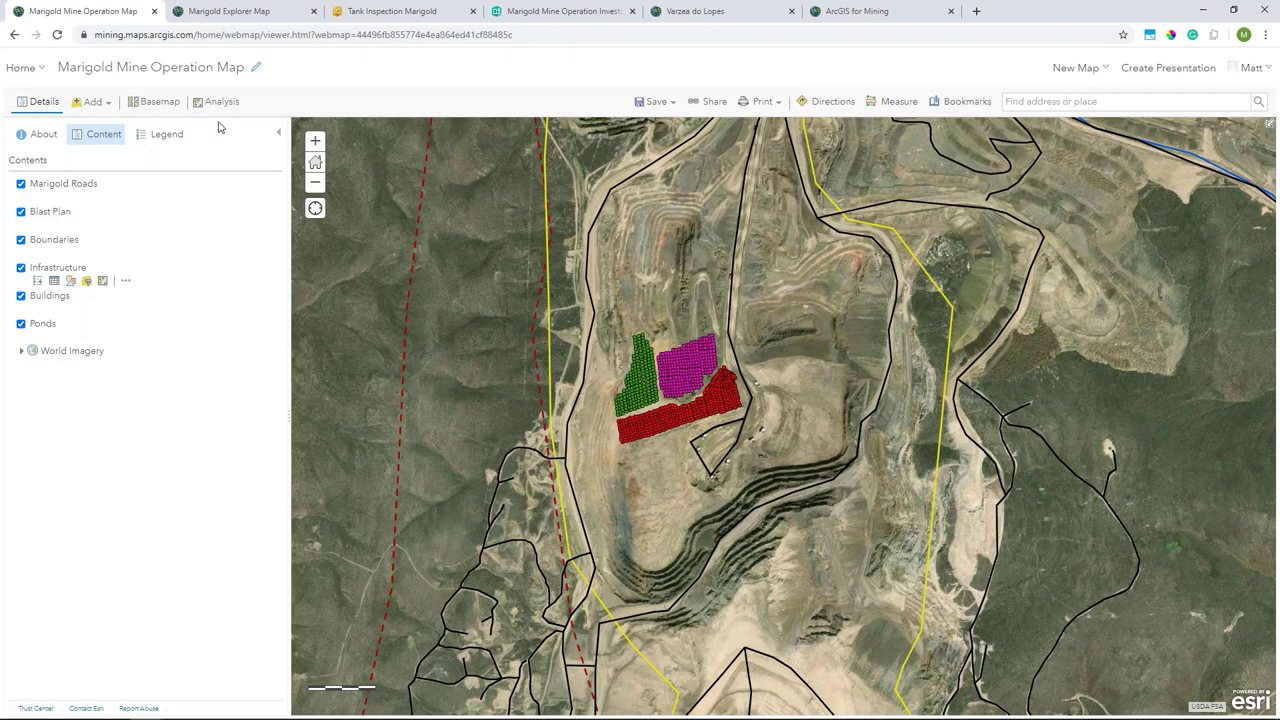
pyautogui.click(92, 101)
pyautogui.click(120, 148)
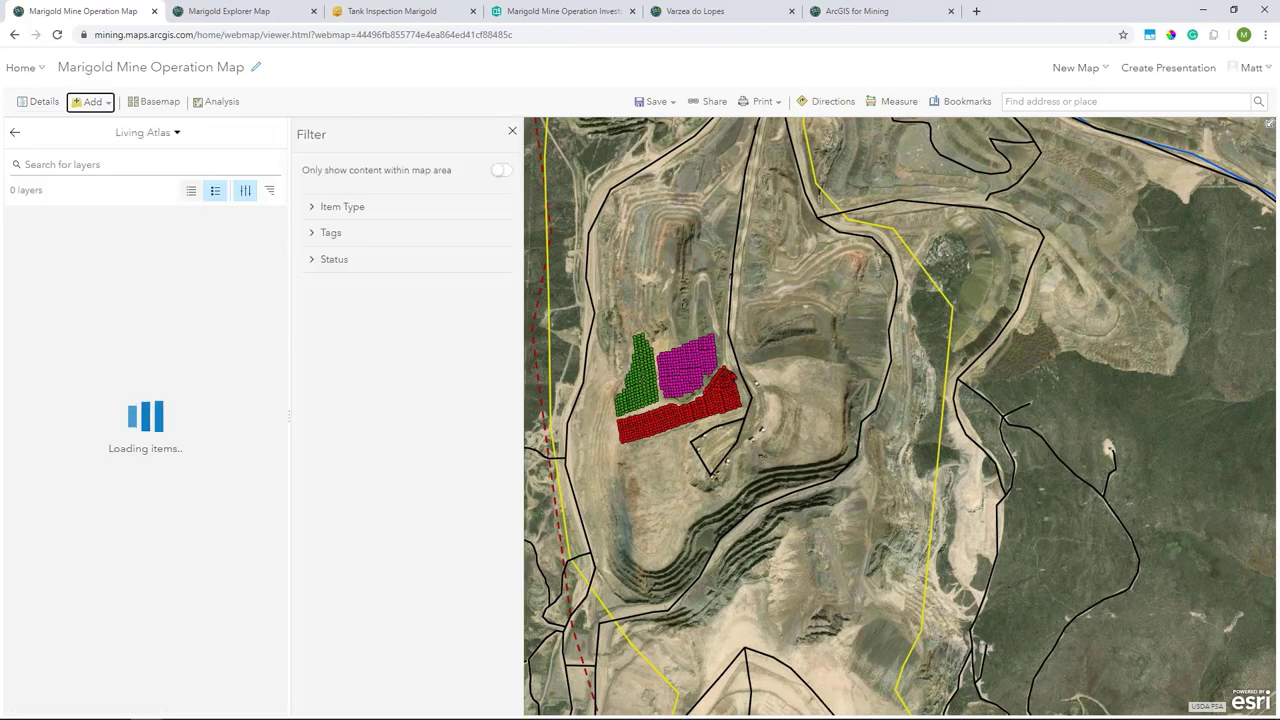
# Search Living Atlas for 'geology' and add State Geologic Map Compilation - Geology
pyautogui.click(177, 164)
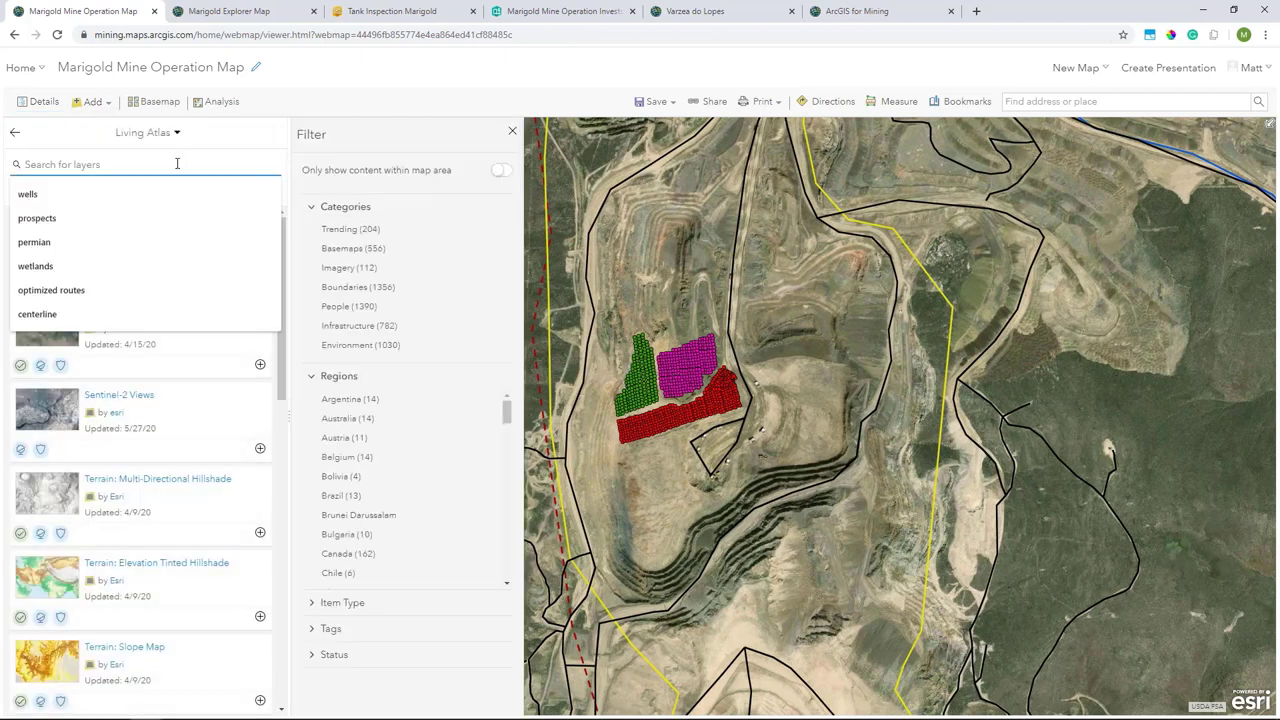
pyautogui.write('geology')
pyautogui.press('Return')
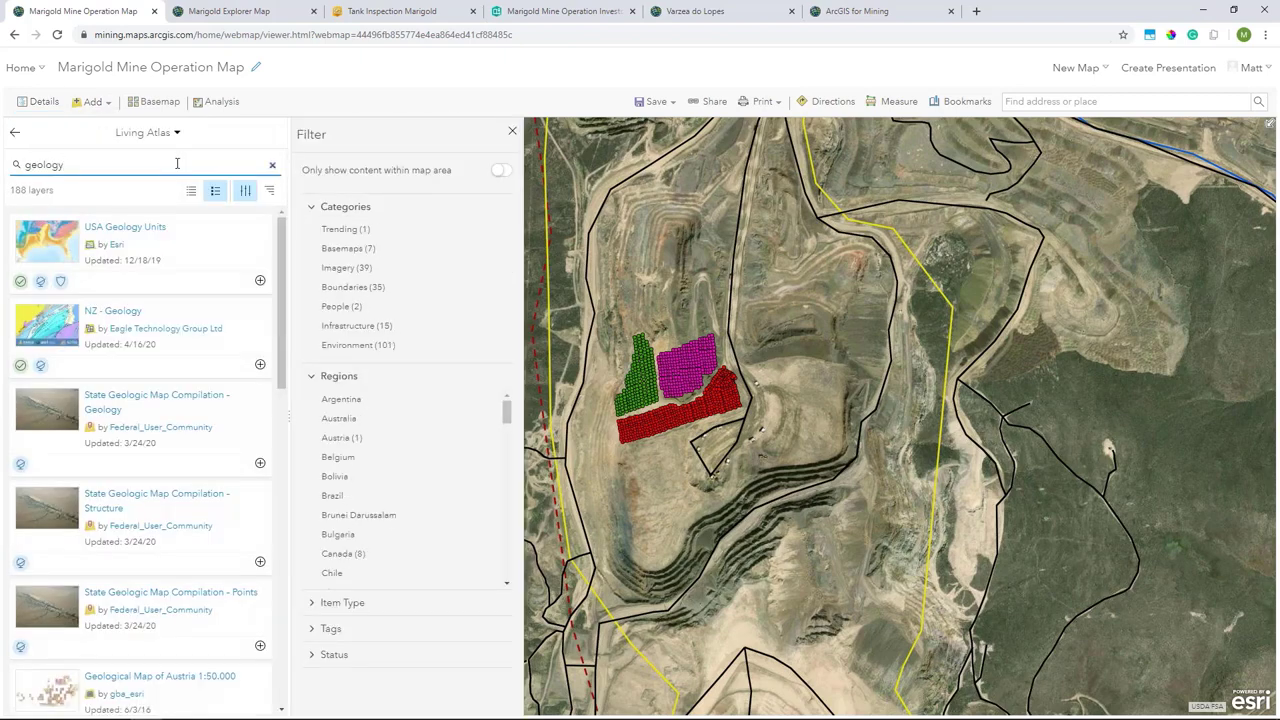
pyautogui.click(260, 464)
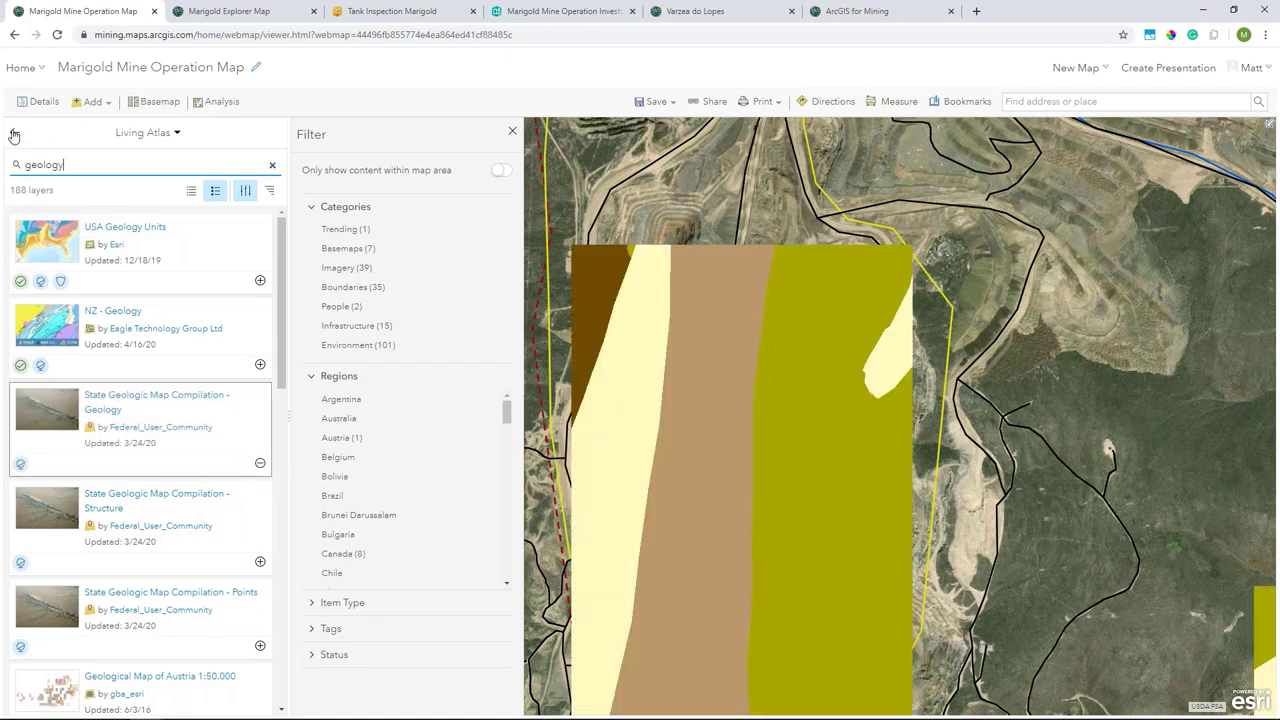
pyautogui.click(14, 135)
# Drag the geology layer down below Ponds in the layer list
pyautogui.scroll(-3, 526, 396)
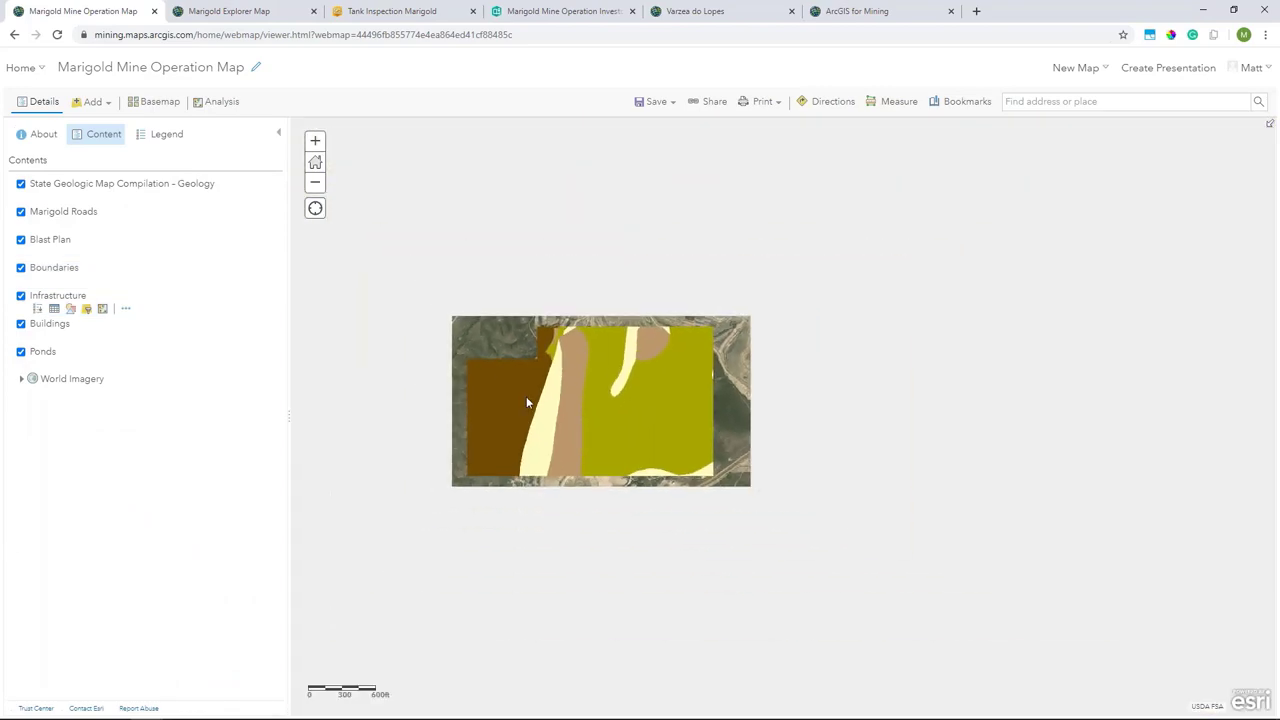
pyautogui.scroll(2, 540, 398)
pyautogui.scroll(-4, 580, 410)
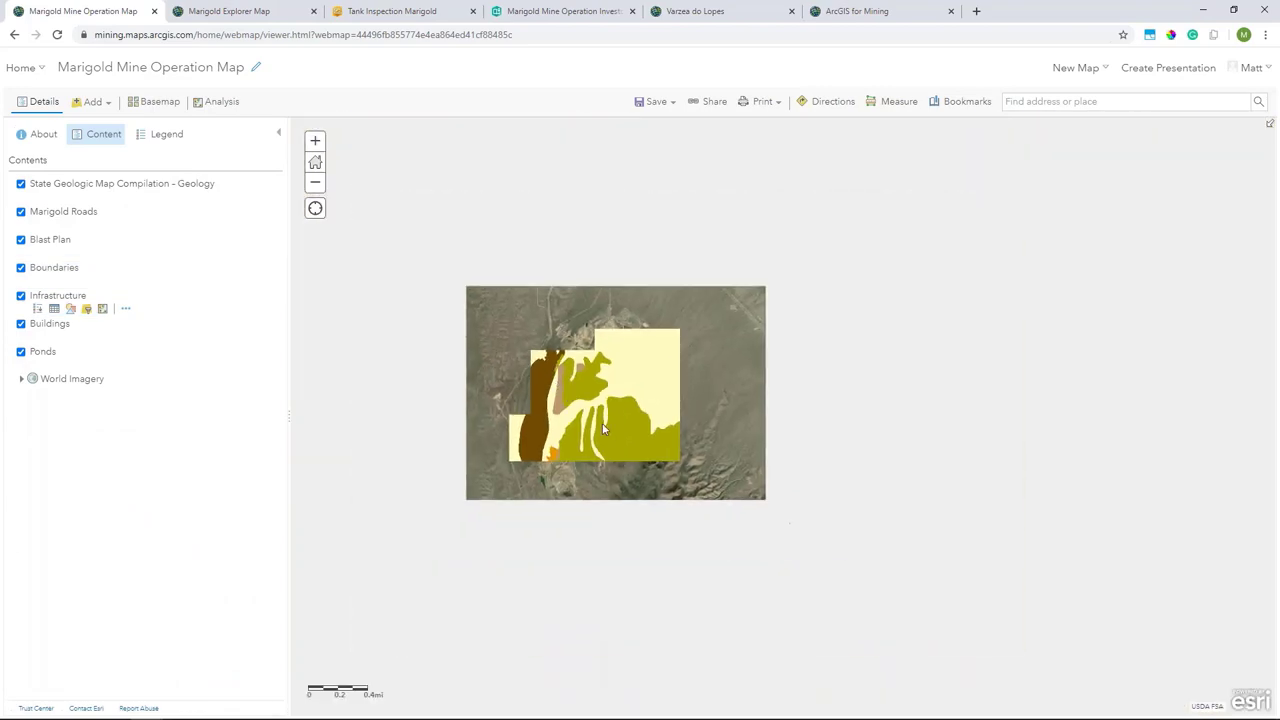
pyautogui.scroll(4, 604, 428)
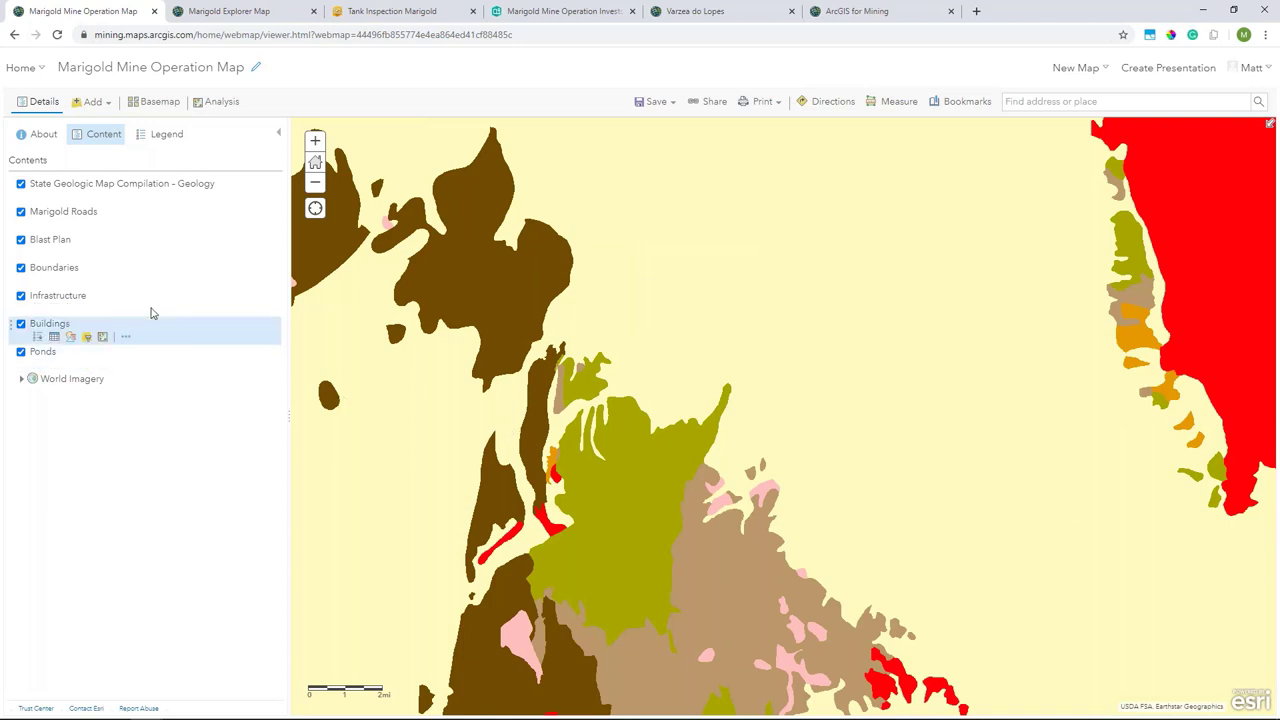
pyautogui.moveTo(25, 184); pyautogui.dragTo(32, 378)
# Set the geology layer's transparency to 50%
pyautogui.click(126, 366)
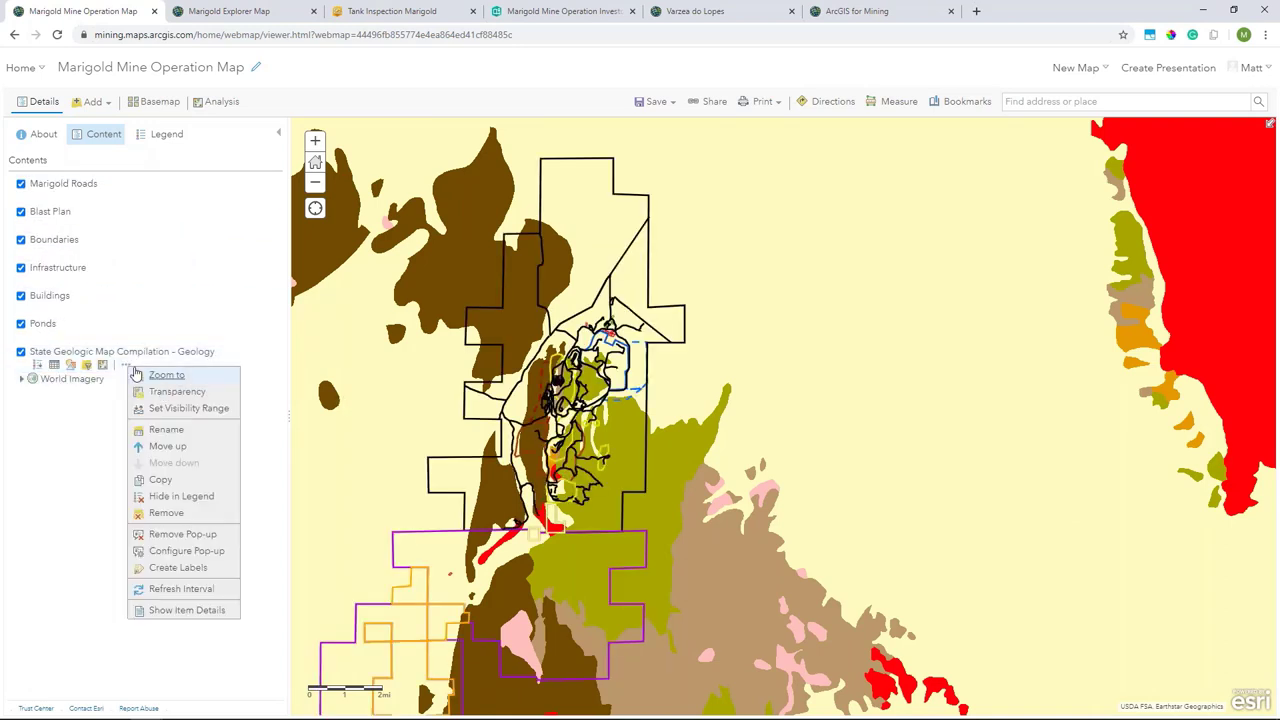
pyautogui.click(180, 392)
pyautogui.moveTo(283, 424); pyautogui.dragTo(337, 436)
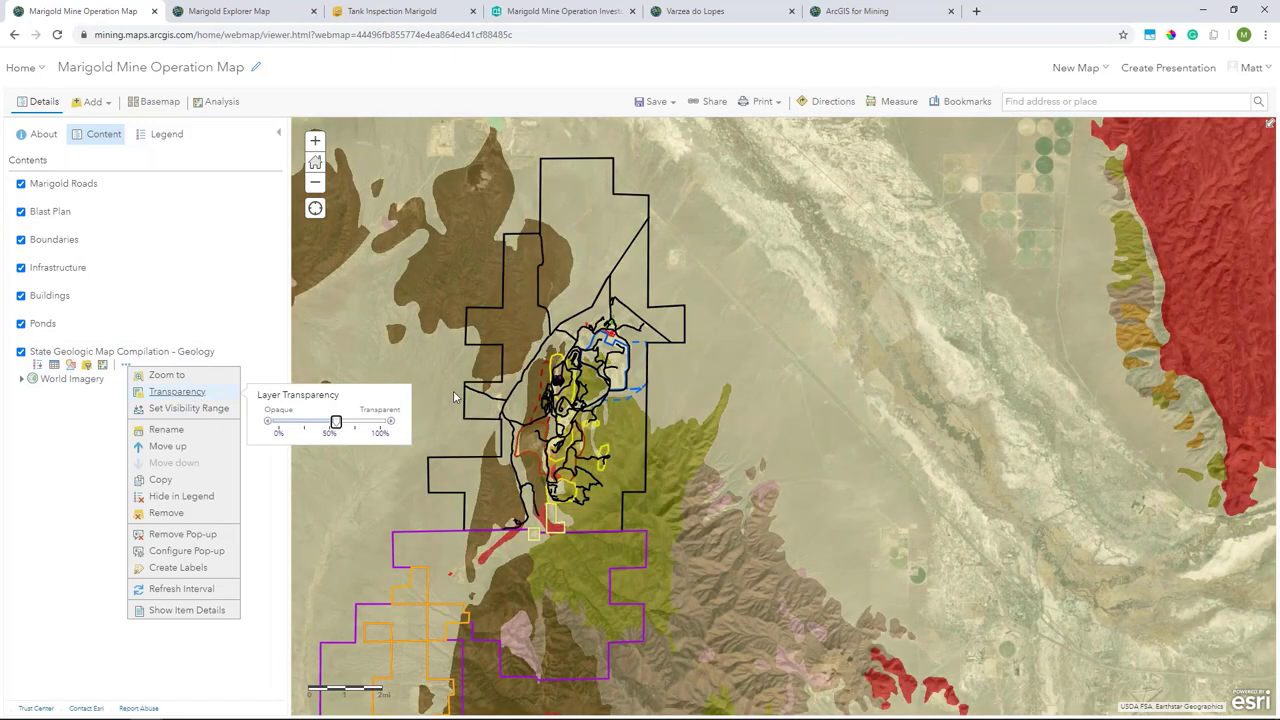
pyautogui.click(73, 467)
# Pan to frame the mine area and switch off the geology layer
pyautogui.scroll(1, 520, 431)
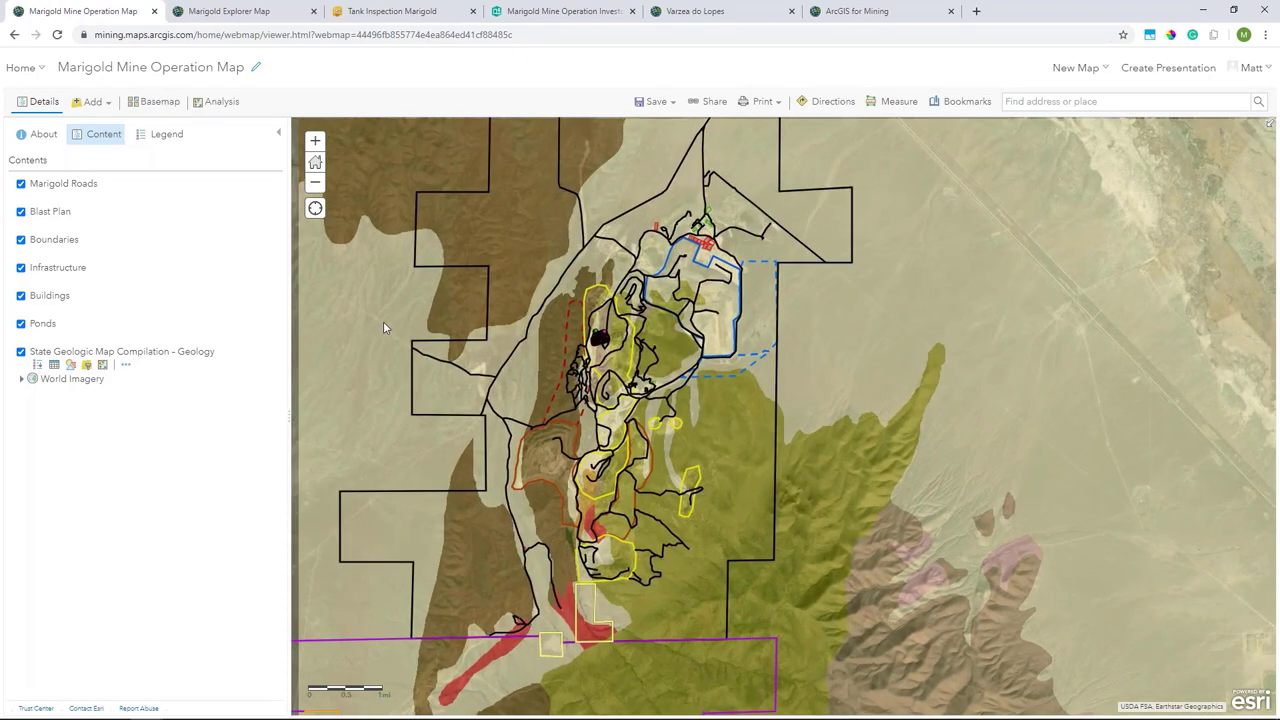
pyautogui.moveTo(383, 321); pyautogui.dragTo(412, 323)
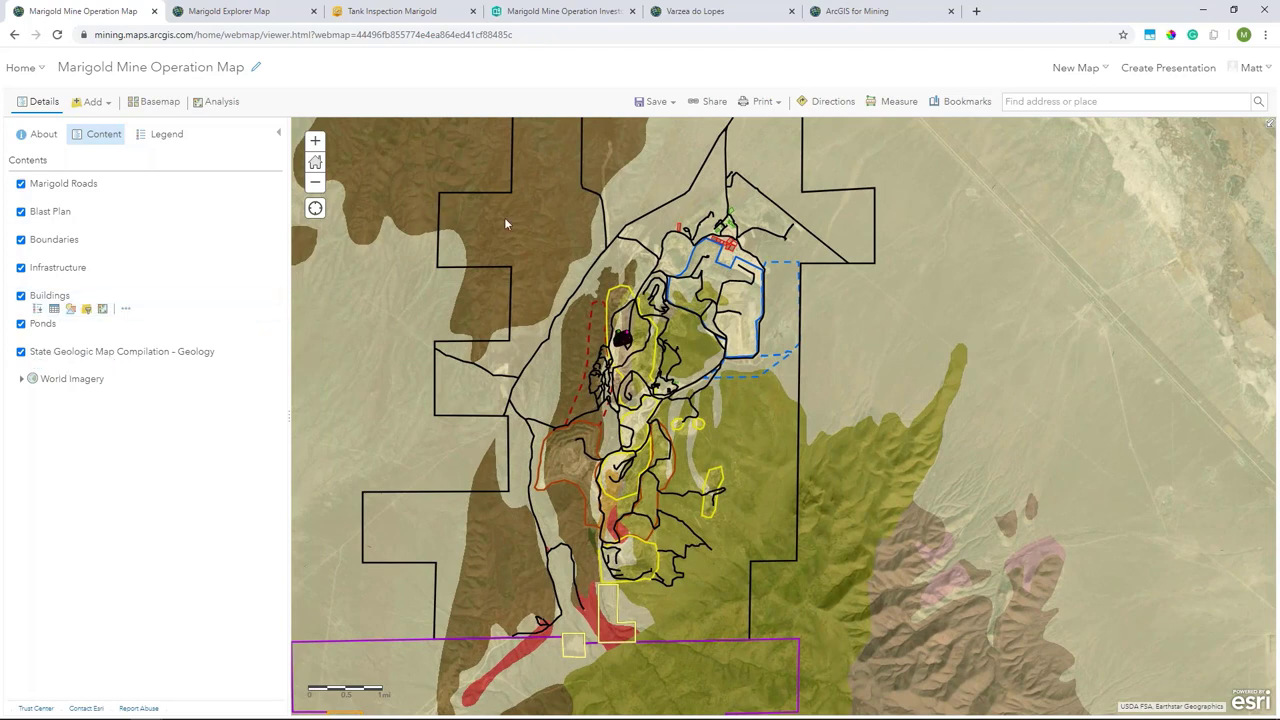
pyautogui.moveTo(483, 252); pyautogui.dragTo(536, 279)
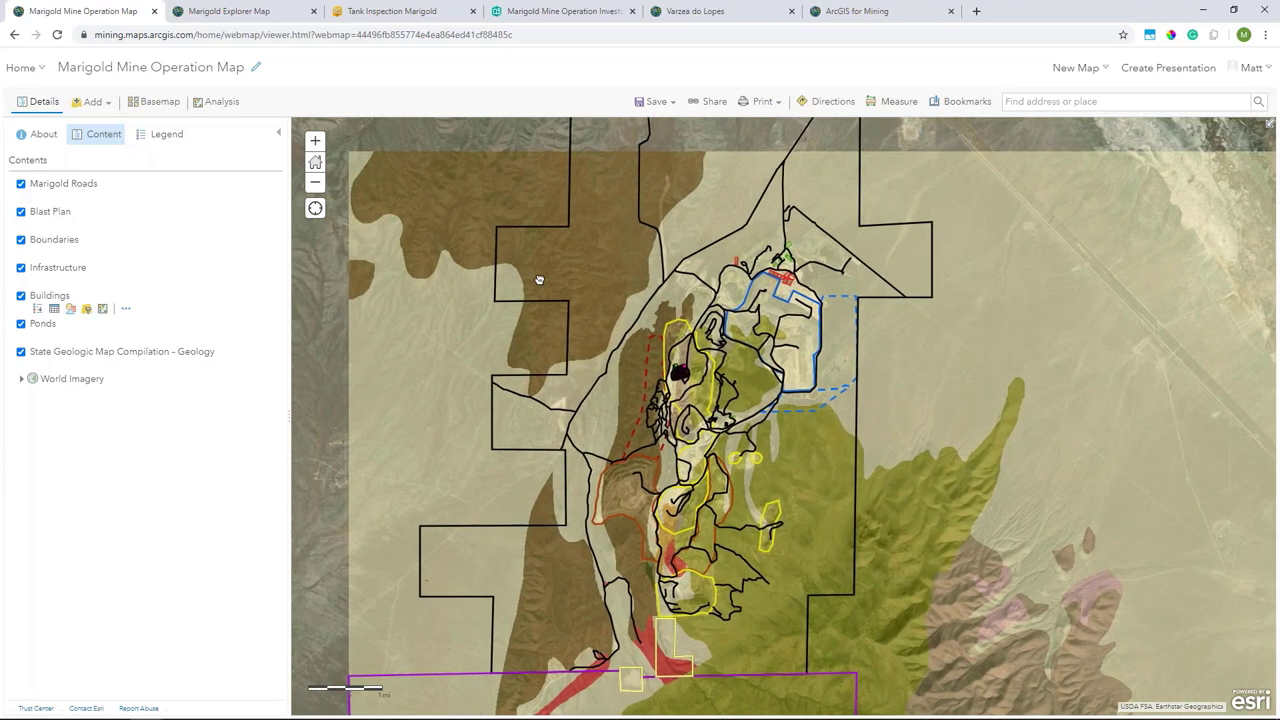
pyautogui.click(21, 352)
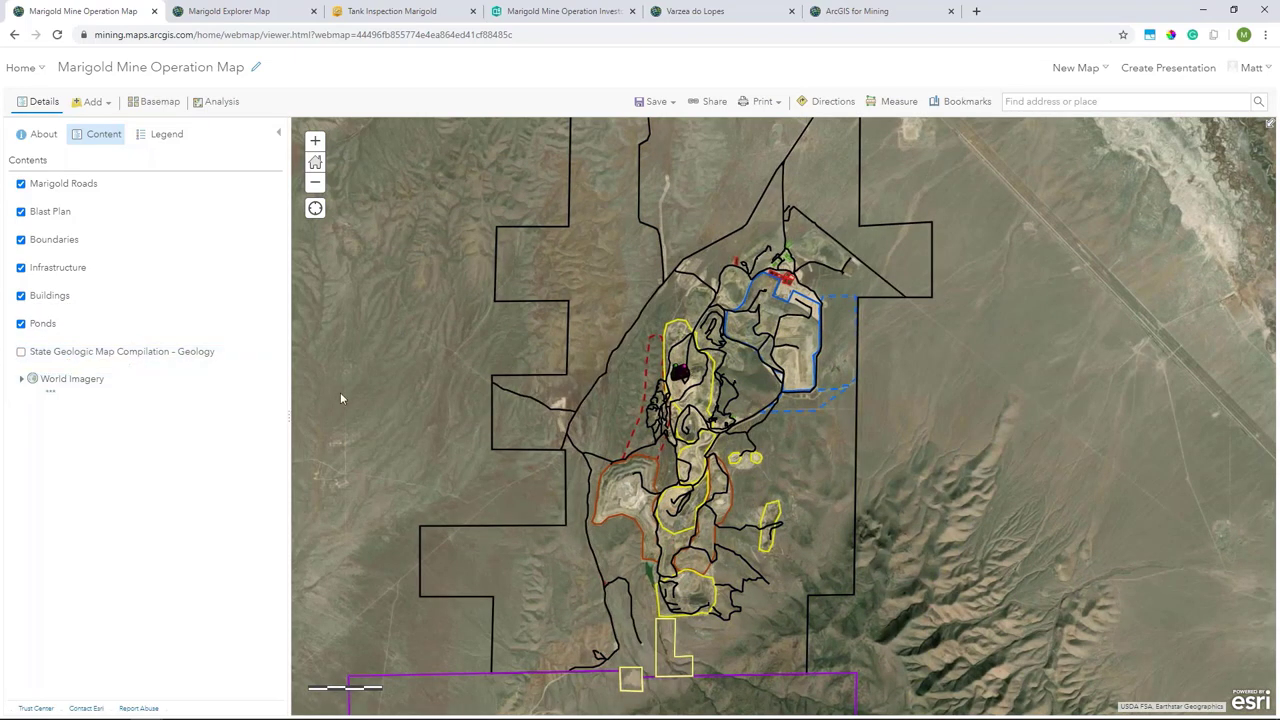
pyautogui.click(641, 104)
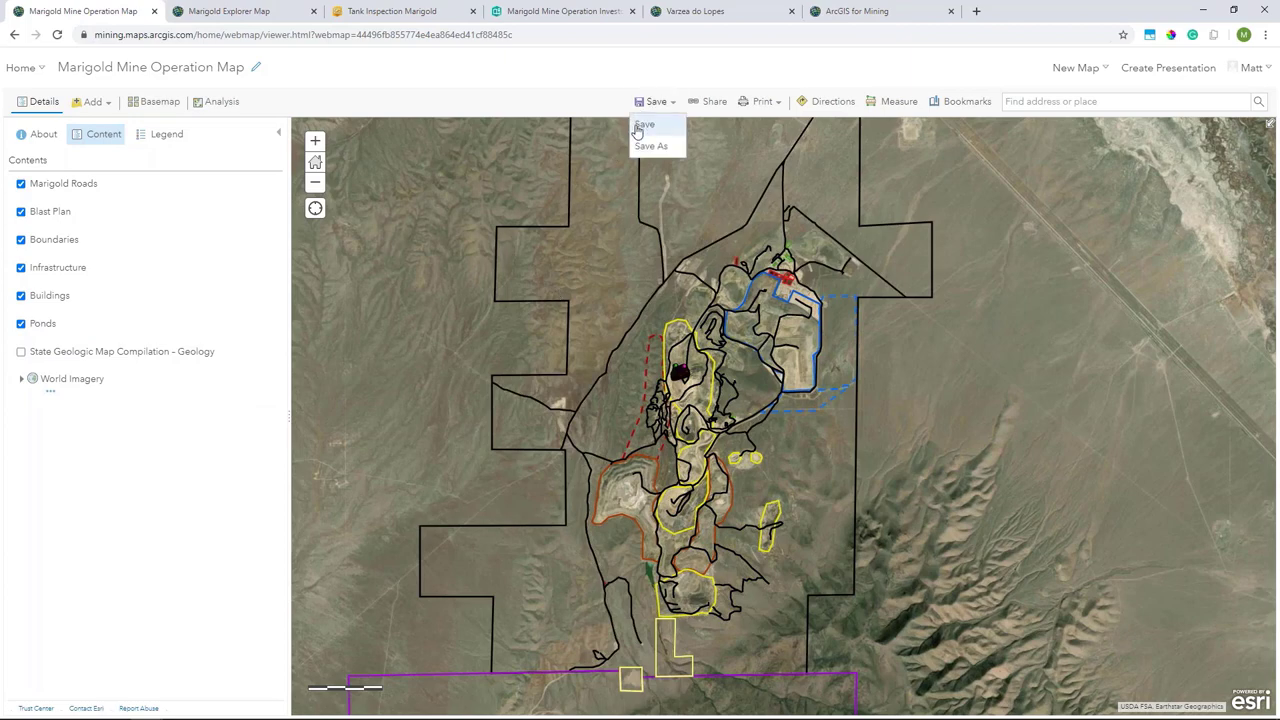
# Save the mine map and preview it as a new Basic Viewer web app
pyautogui.click(643, 122)
pyautogui.click(712, 104)
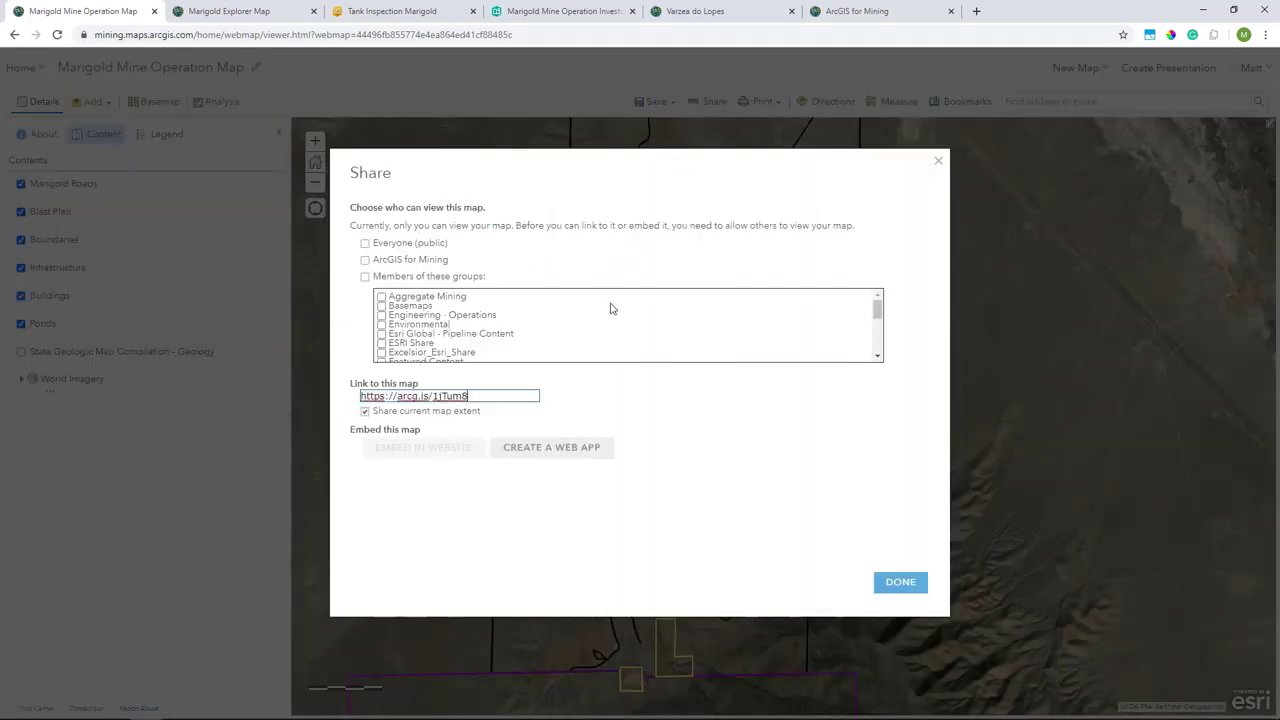
pyautogui.click(566, 456)
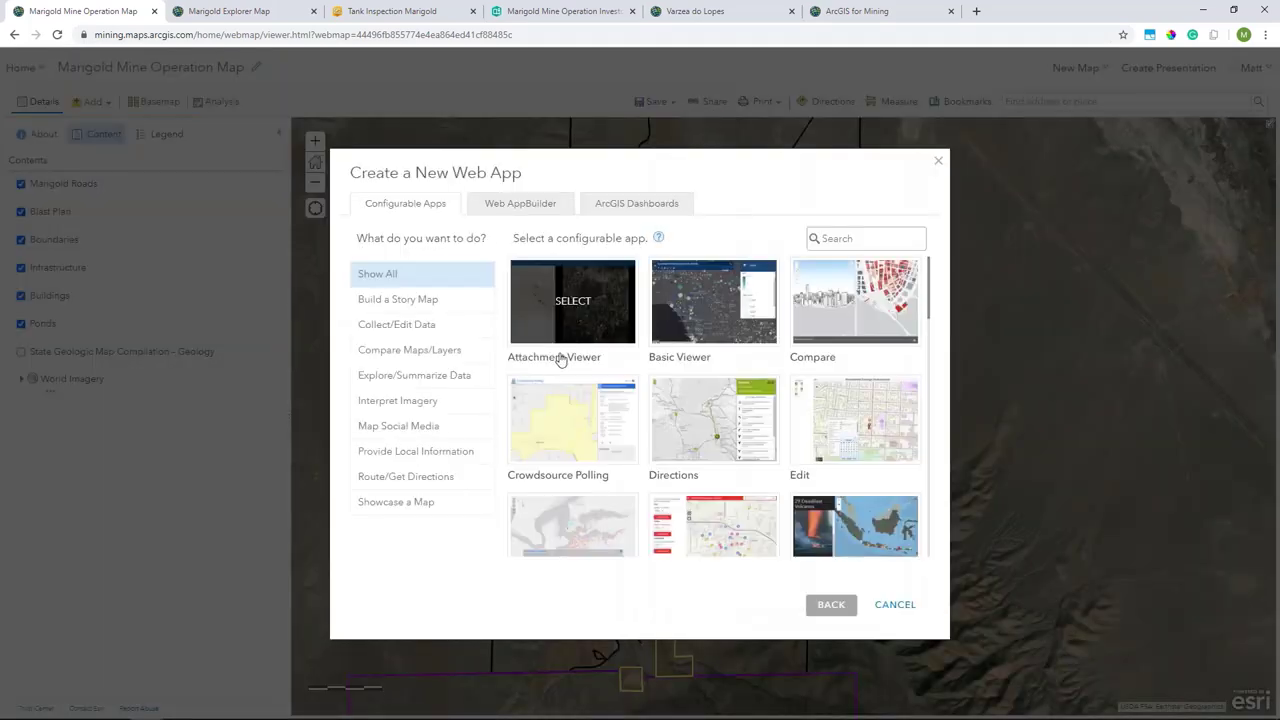
pyautogui.click(688, 335)
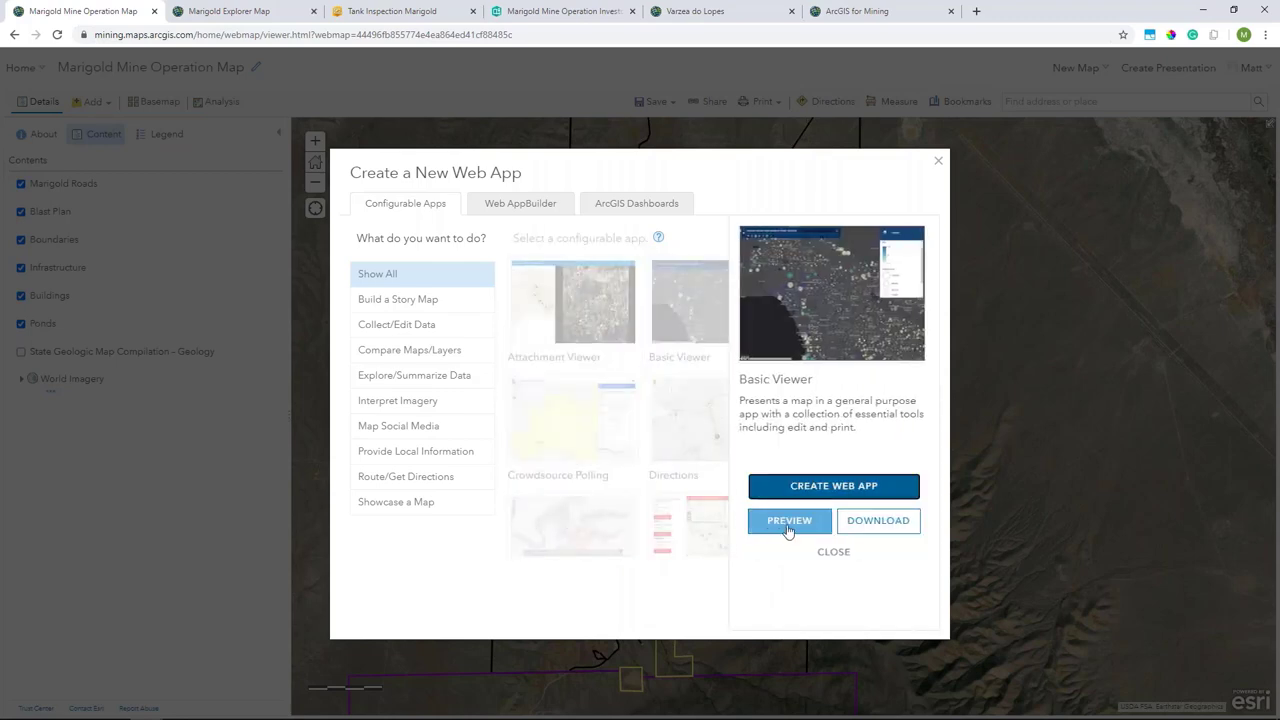
pyautogui.click(788, 525)
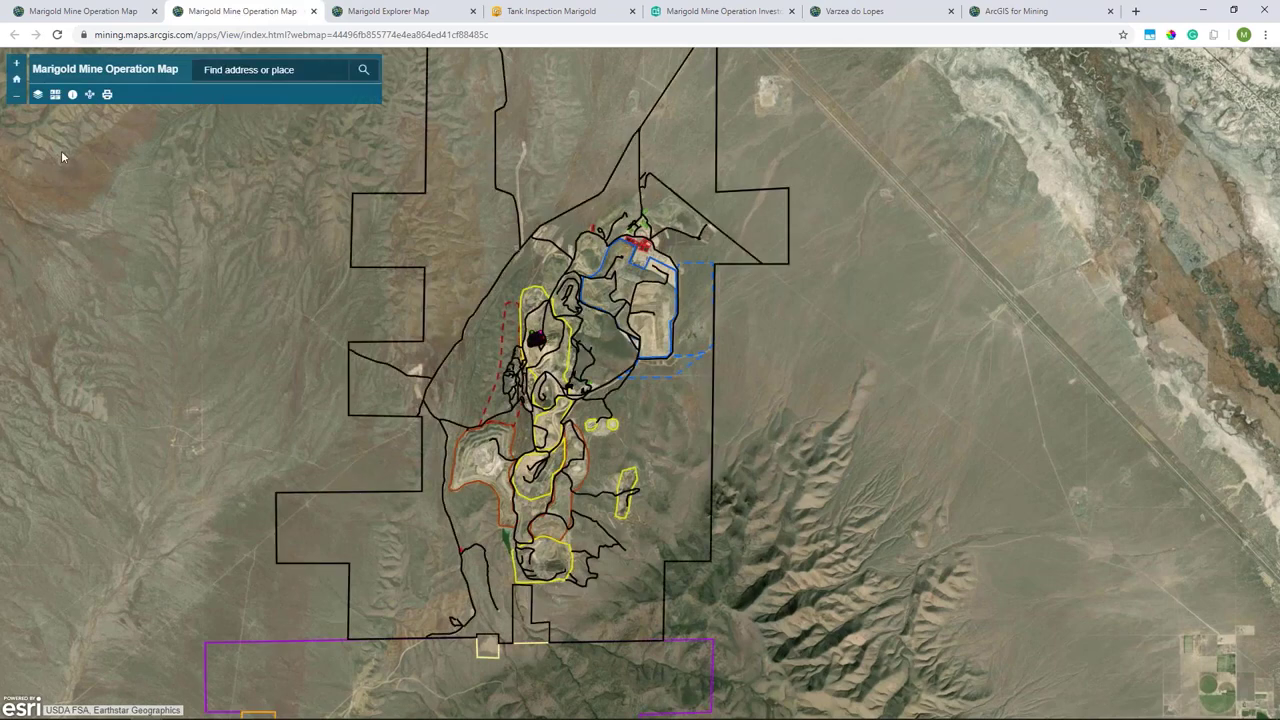
# Hide the Blast Plan and Marigold Roads layers in the app's layer list
pyautogui.click(37, 95)
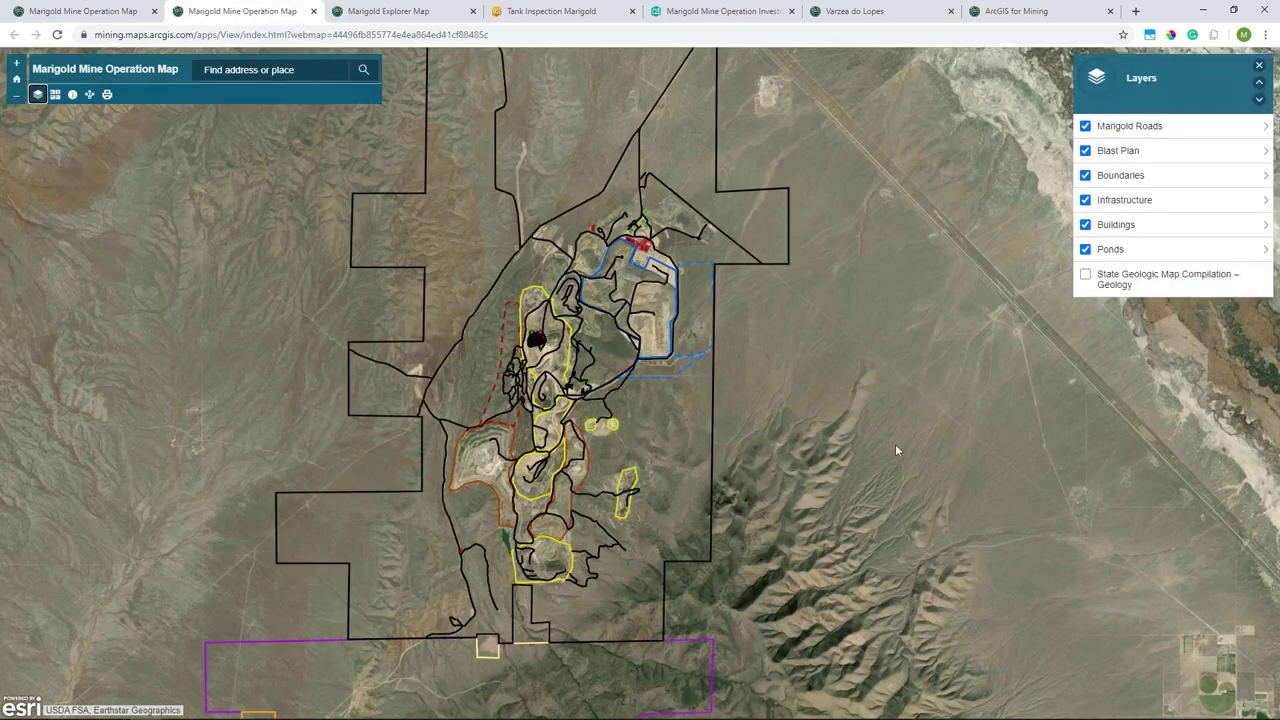
pyautogui.click(1085, 127)
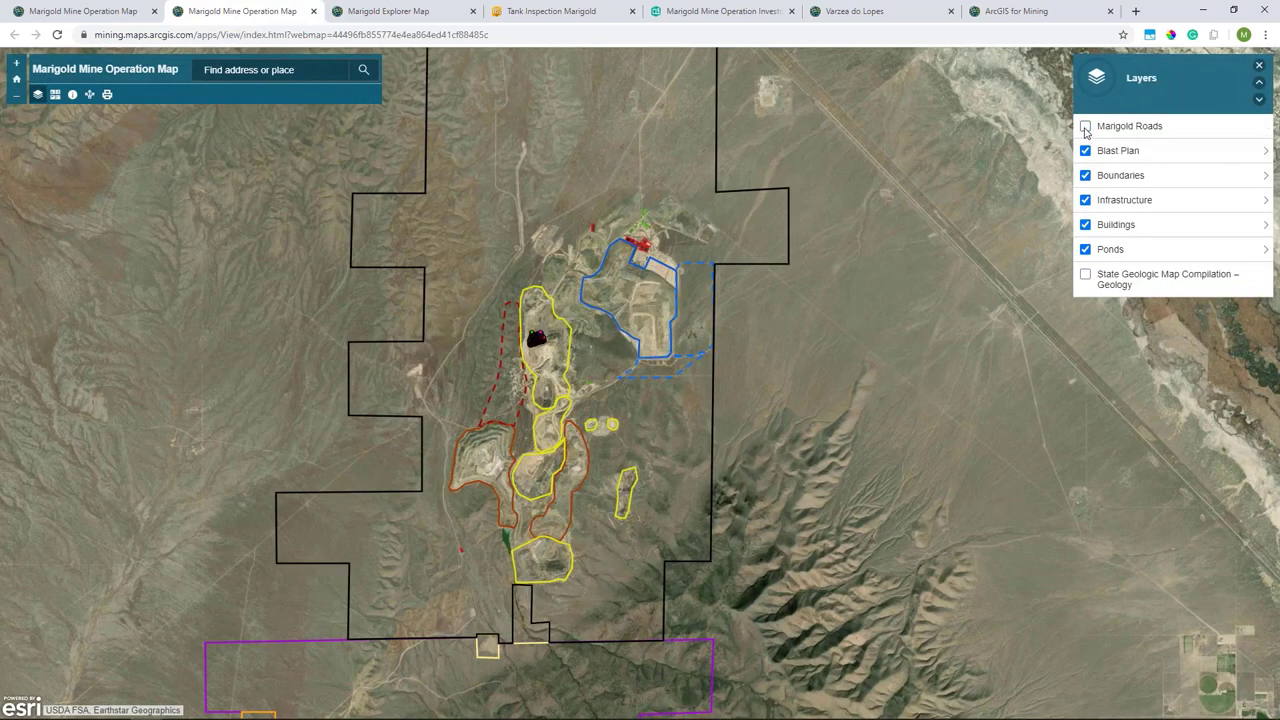
pyautogui.click(1085, 127)
pyautogui.click(1085, 151)
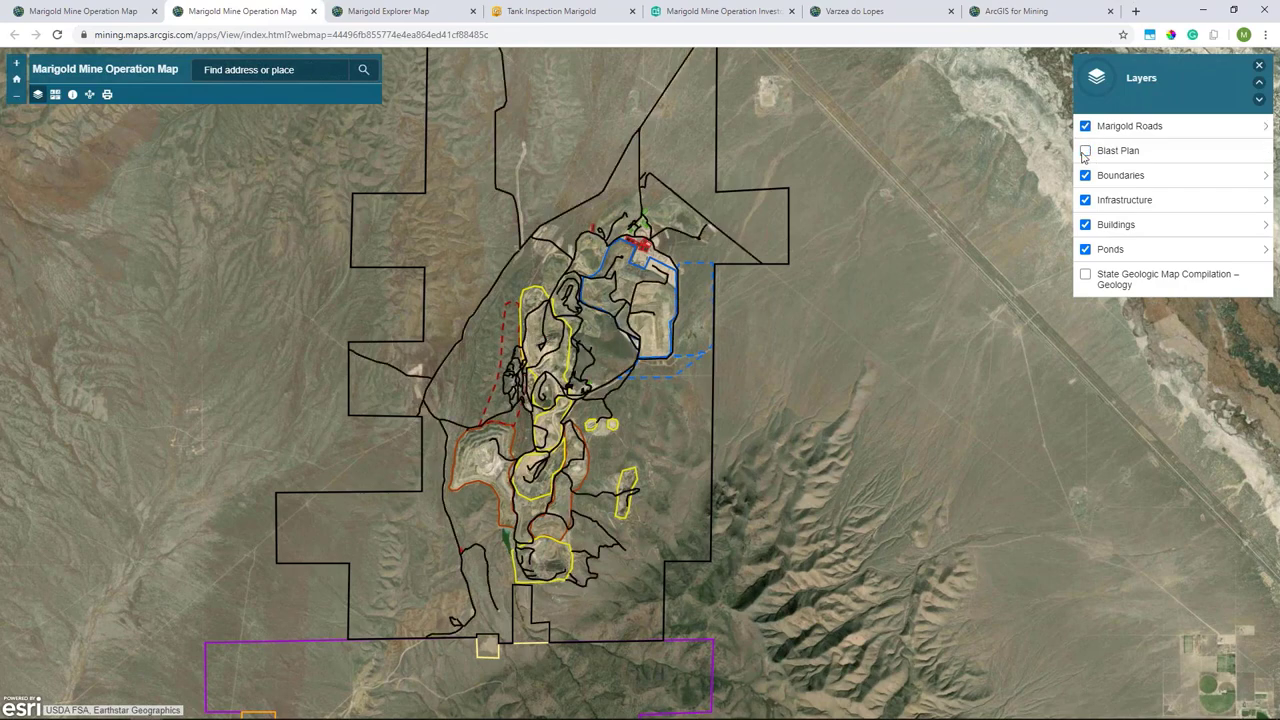
pyautogui.click(1086, 127)
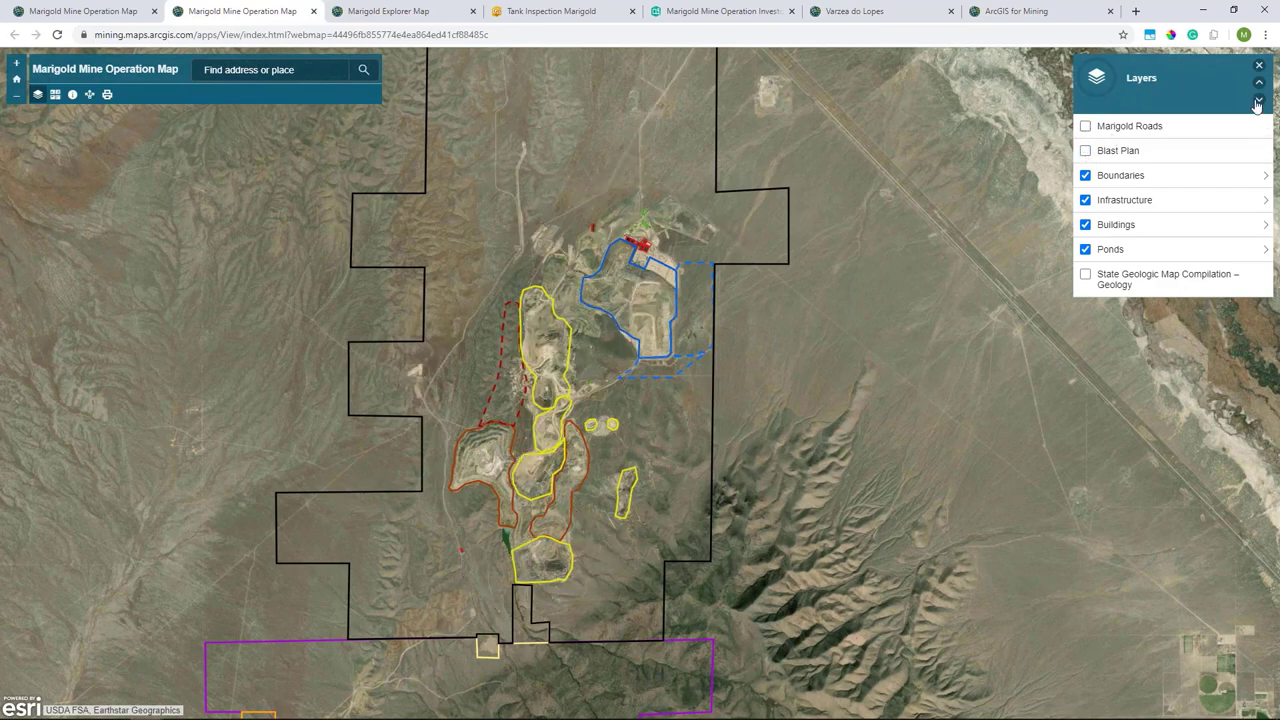
# Look through the basemap gallery, details and share panels, then print the current map view
pyautogui.click(1258, 100)
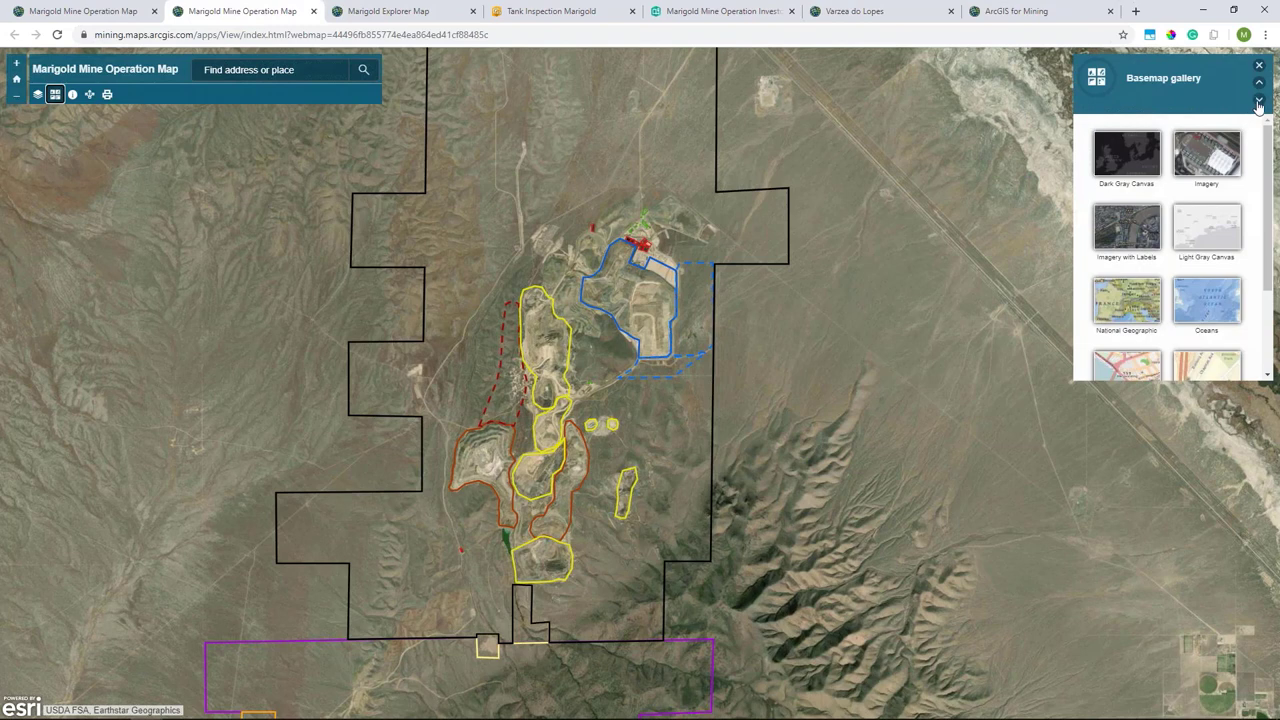
pyautogui.scroll(-1, 1207, 180)
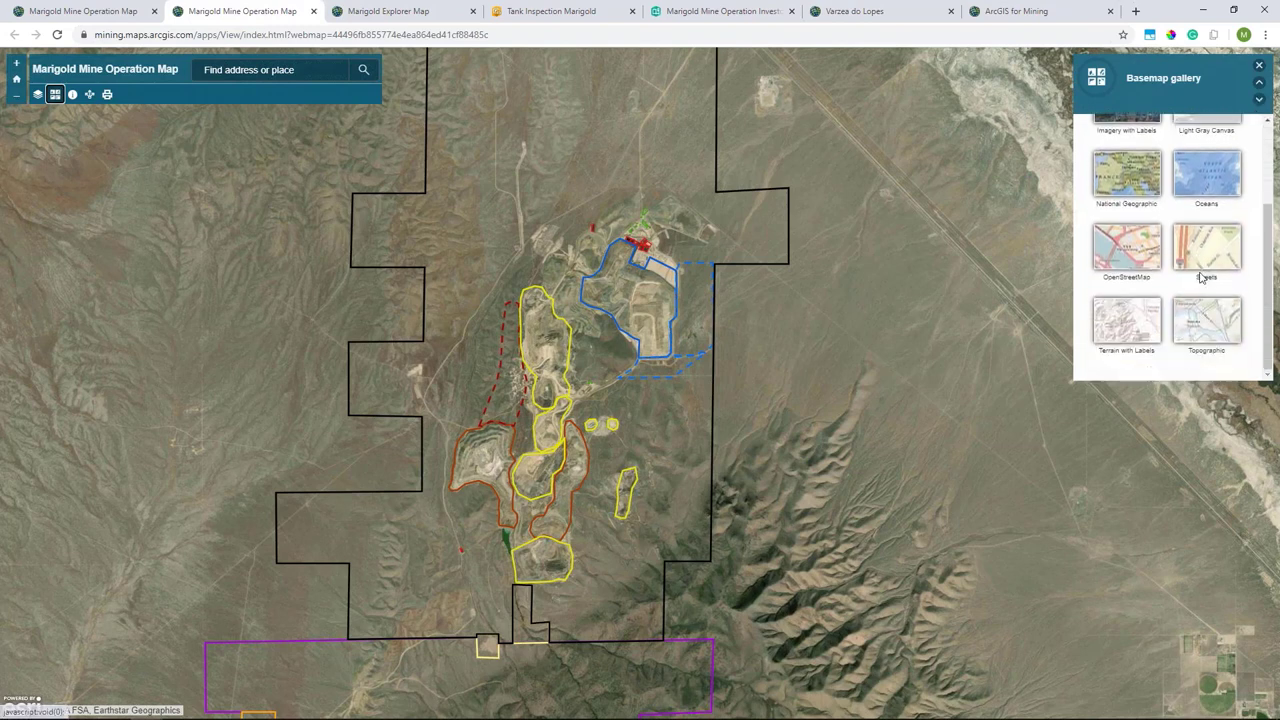
pyautogui.scroll(2, 1200, 272)
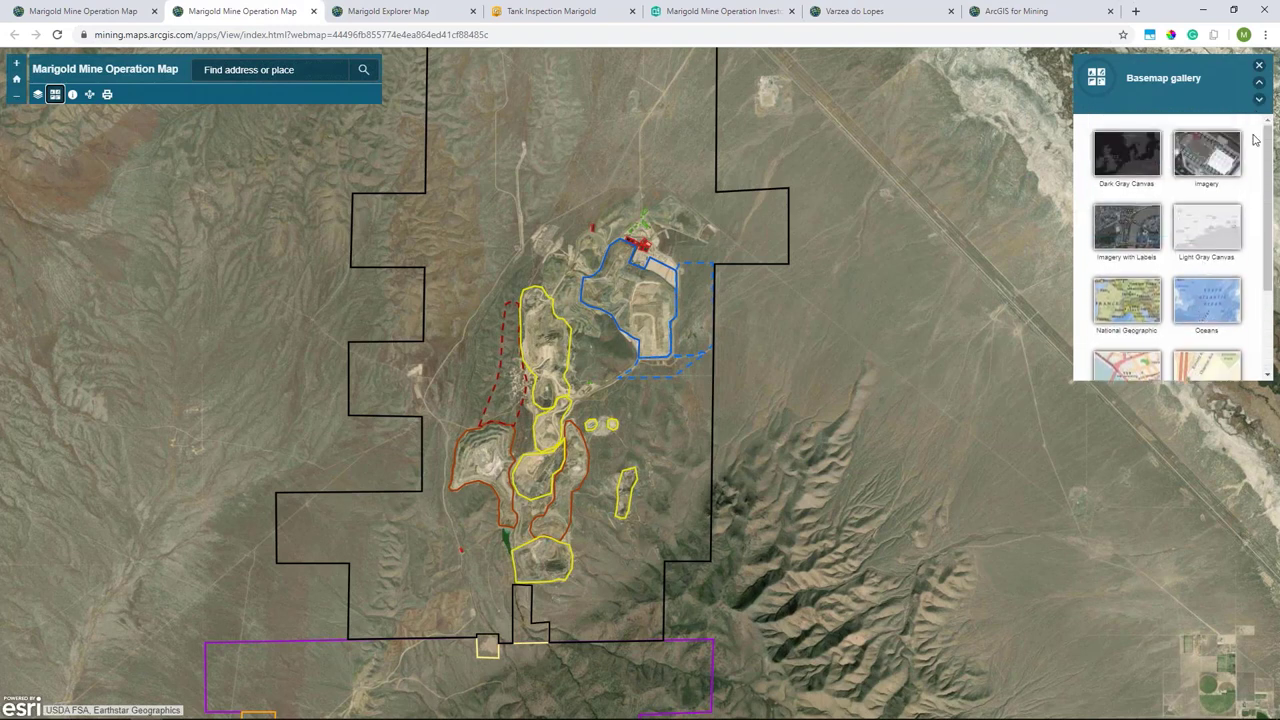
pyautogui.click(1259, 99)
pyautogui.click(1259, 100)
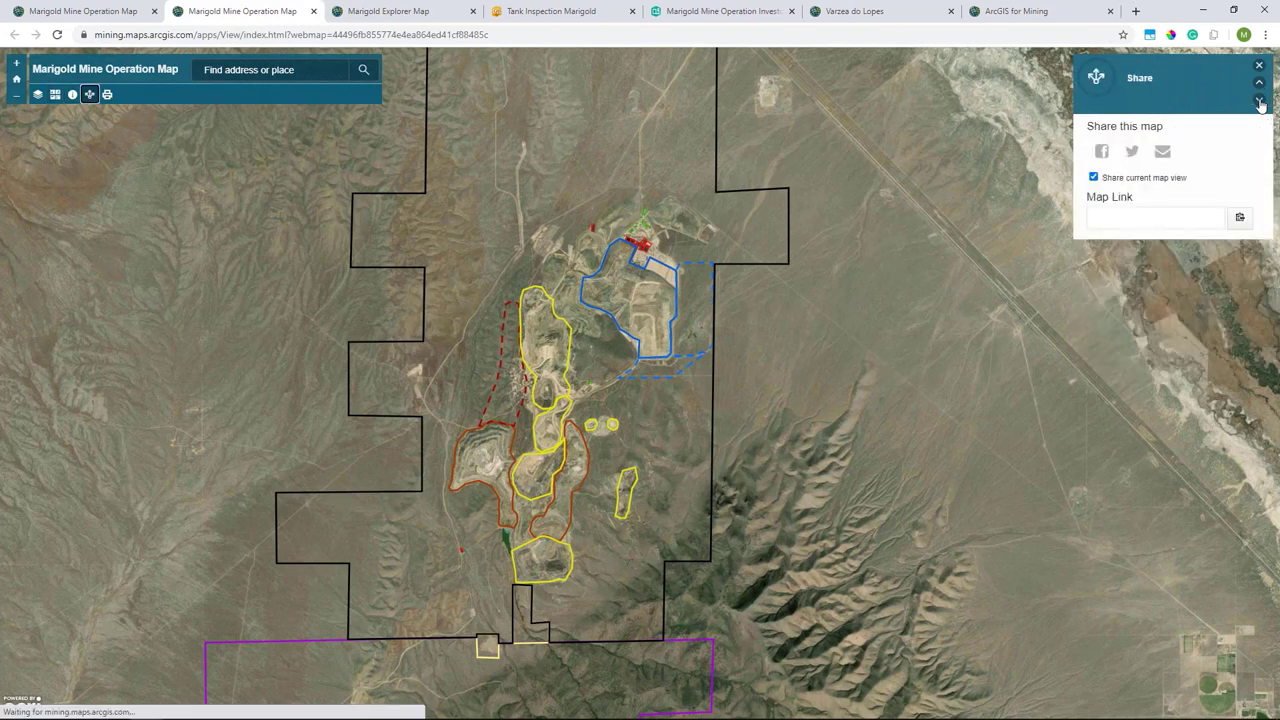
pyautogui.click(1260, 102)
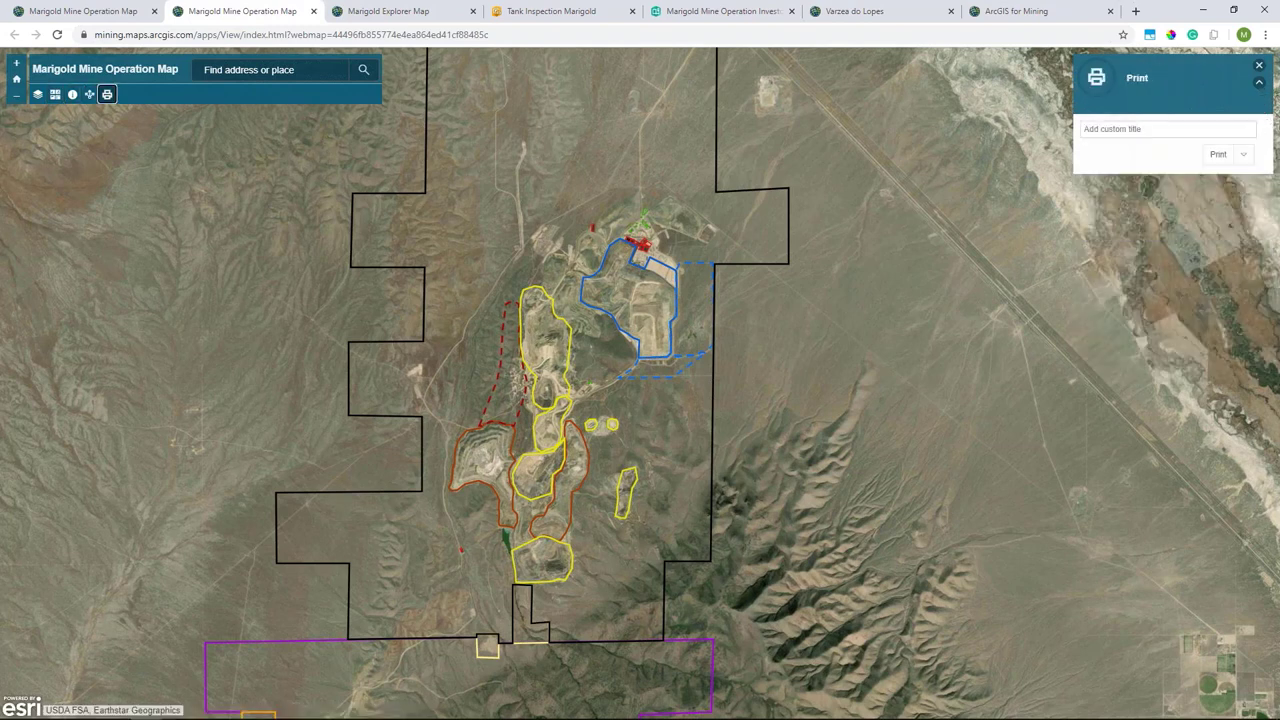
pyautogui.click(1218, 154)
pyautogui.click(1240, 158)
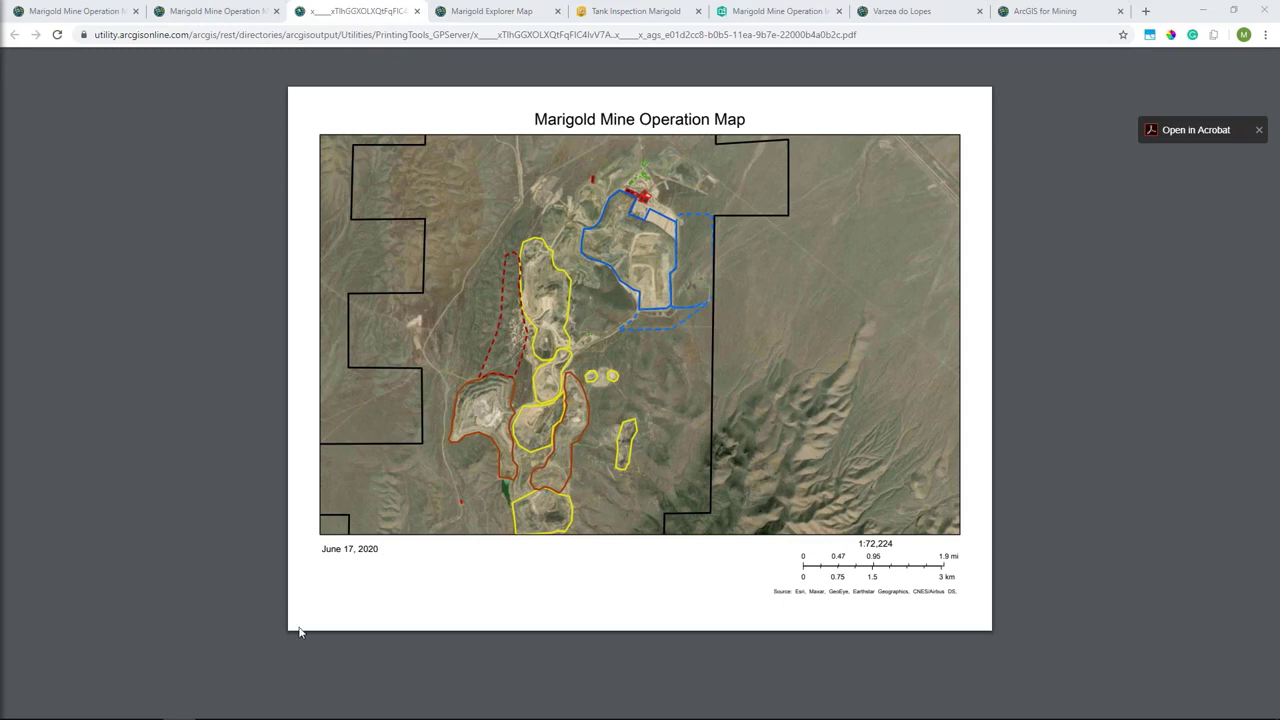
pyautogui.click(417, 11)
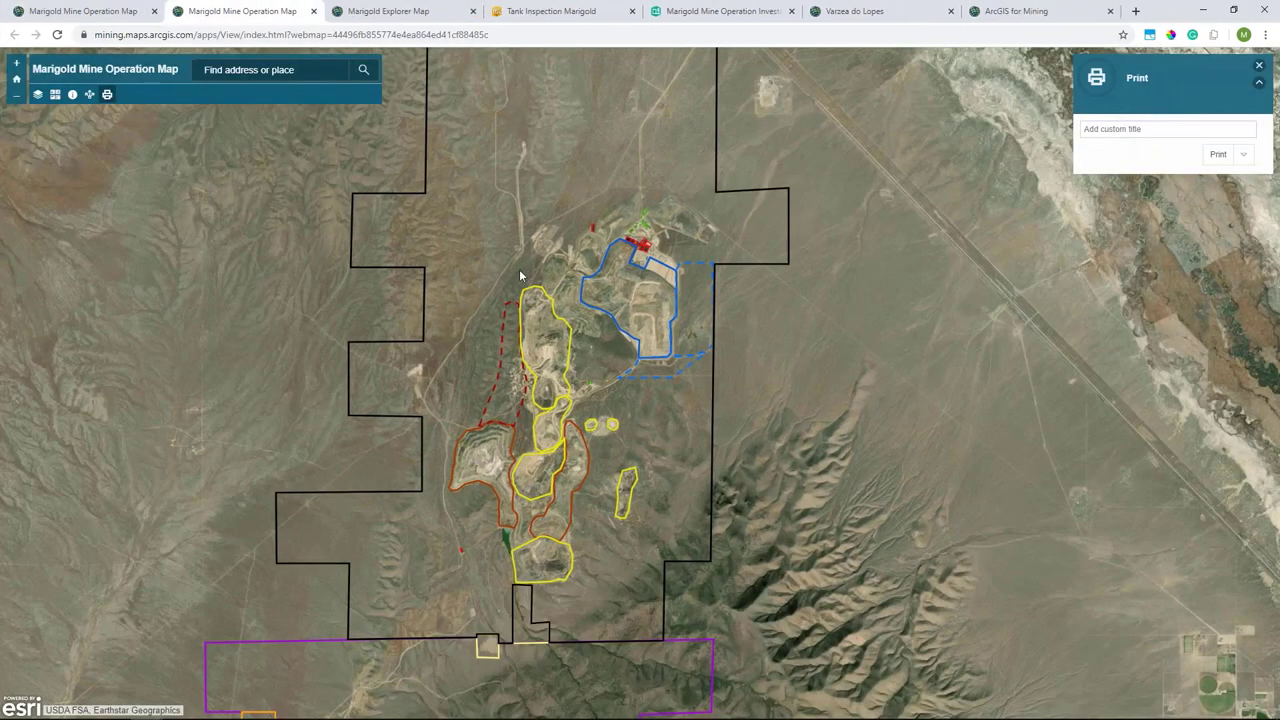
# Pan the mine map slightly right, then switch to the Marigold Explorer Map item page
pyautogui.moveTo(520, 275); pyautogui.dragTo(543, 273)
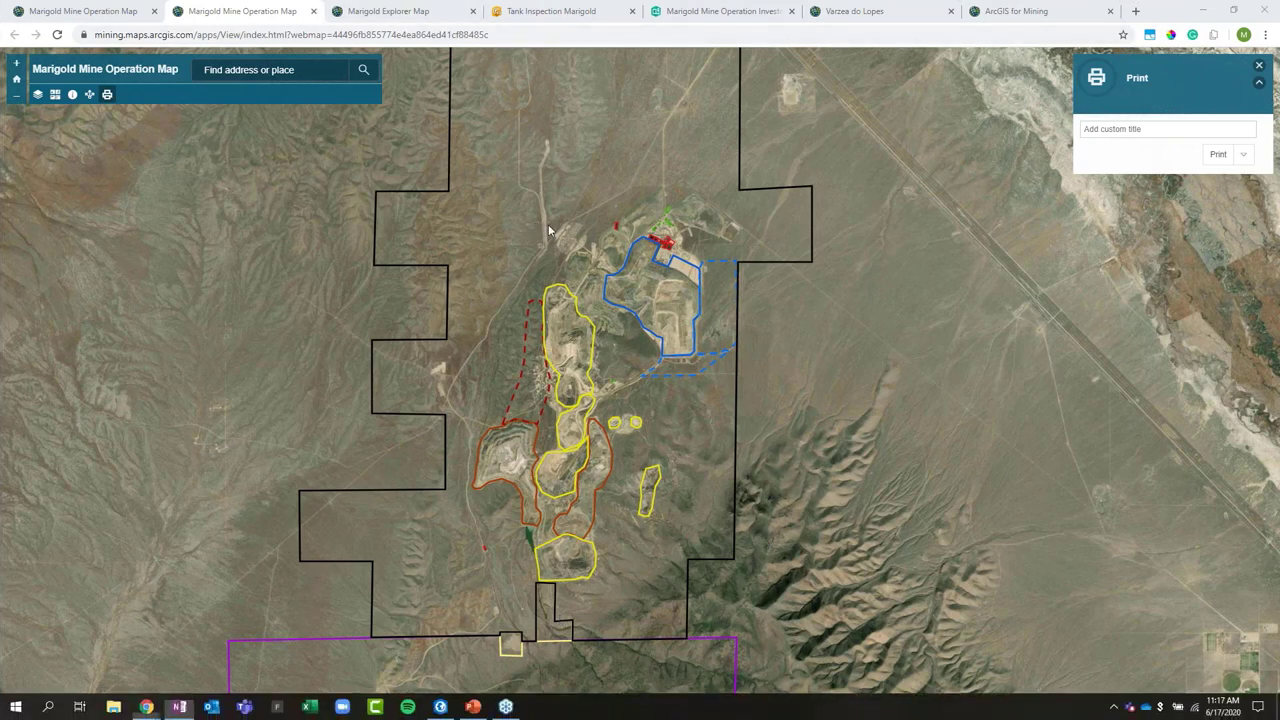
pyautogui.moveTo(548, 224); pyautogui.dragTo(569, 226)
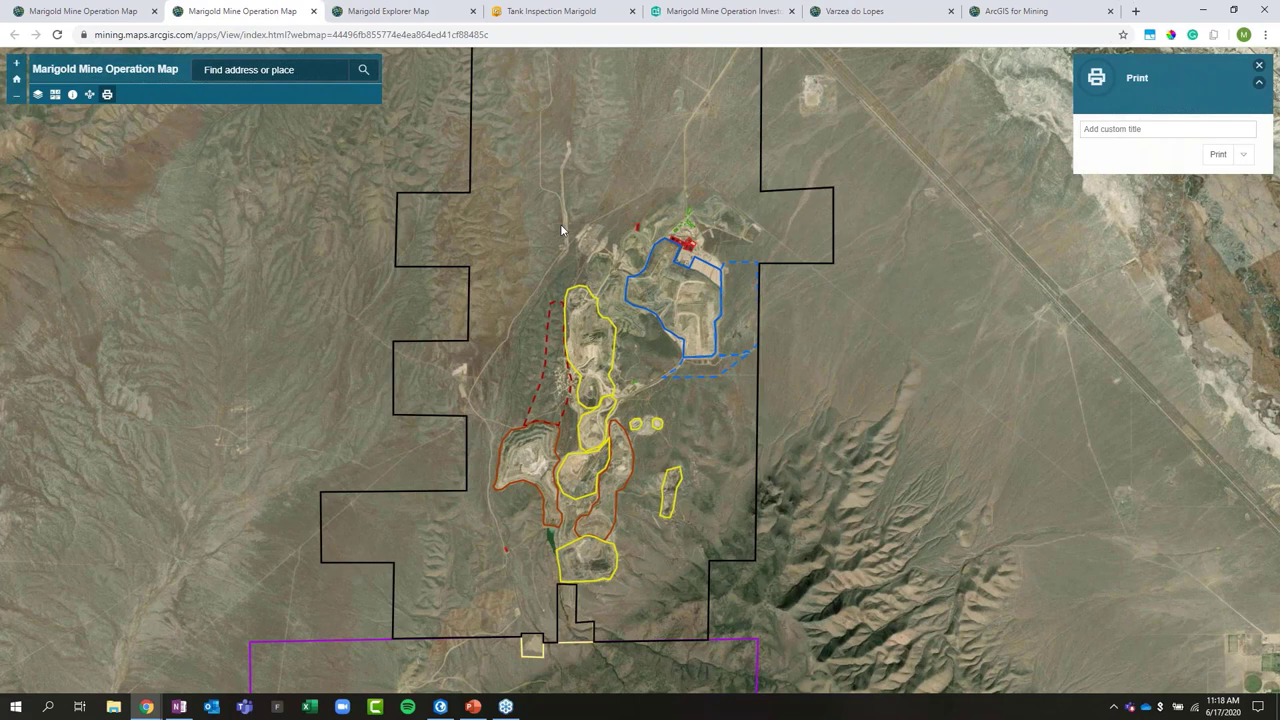
pyautogui.click(405, 19)
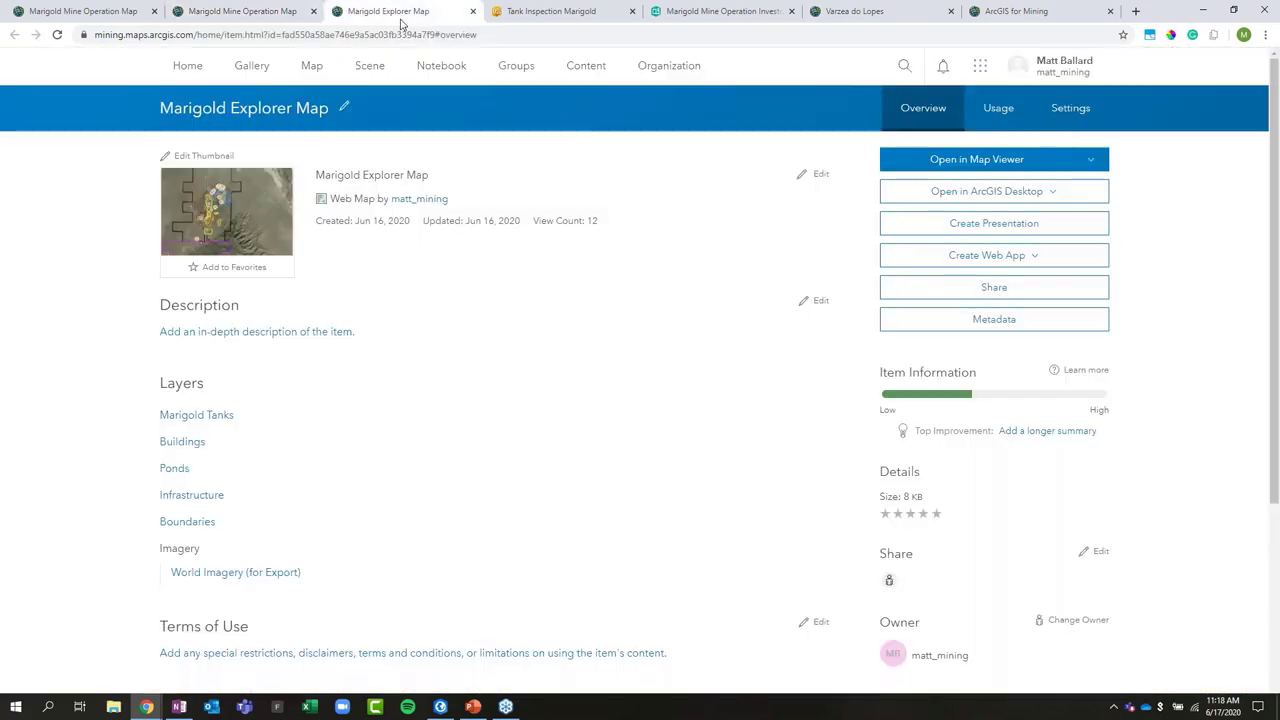
# Enable offline mode in the Marigold Explorer Map settings and open Manage Areas
pyautogui.click(1072, 110)
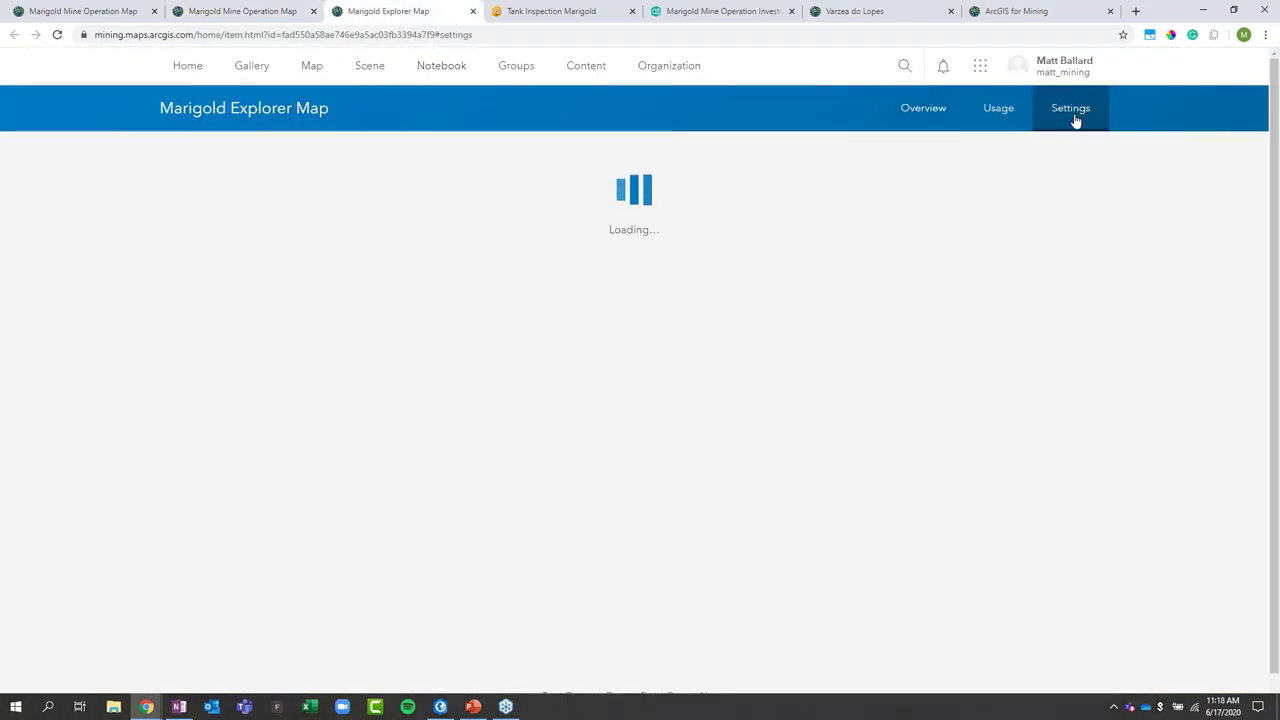
pyautogui.scroll(-5, 1049, 154)
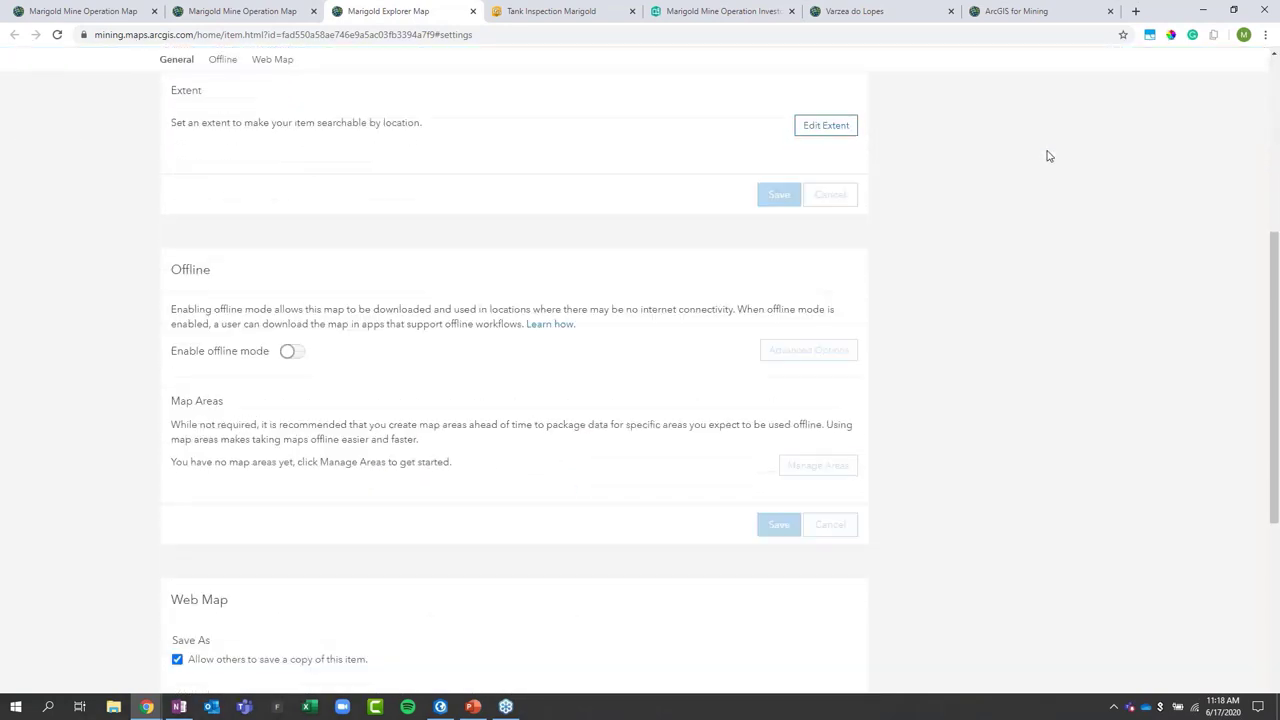
pyautogui.doubleClick(181, 214)
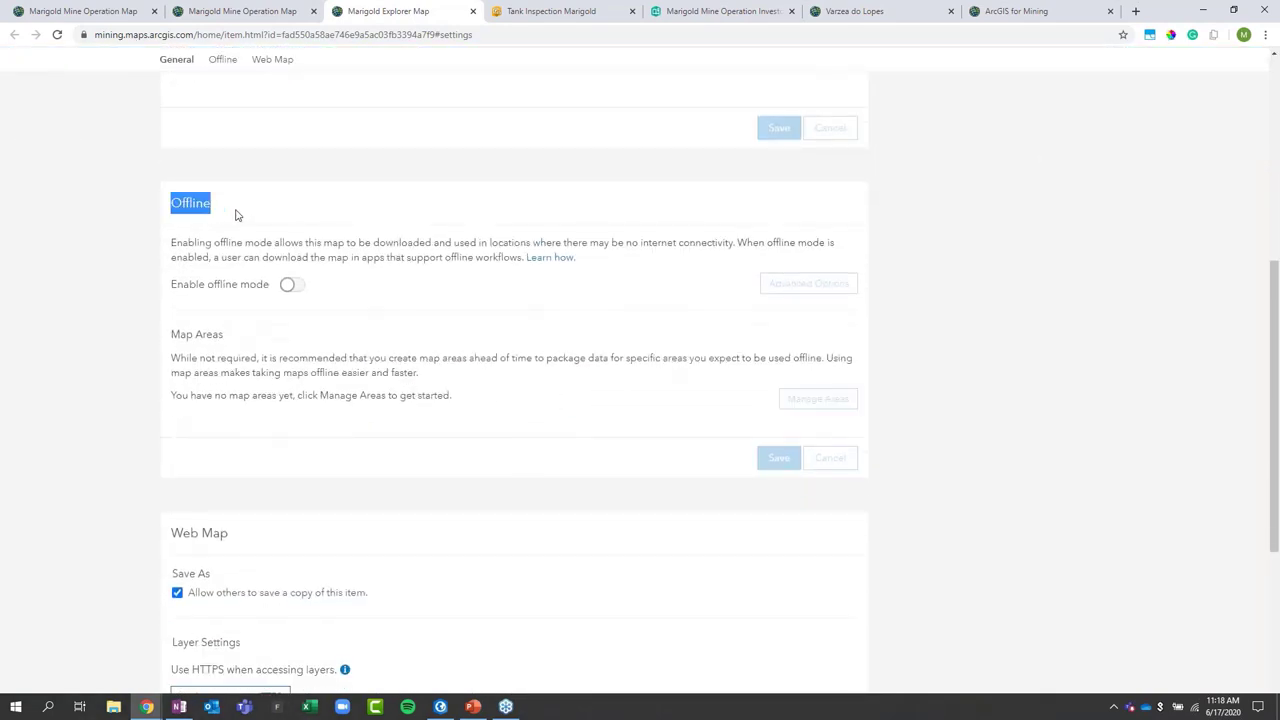
pyautogui.click(287, 286)
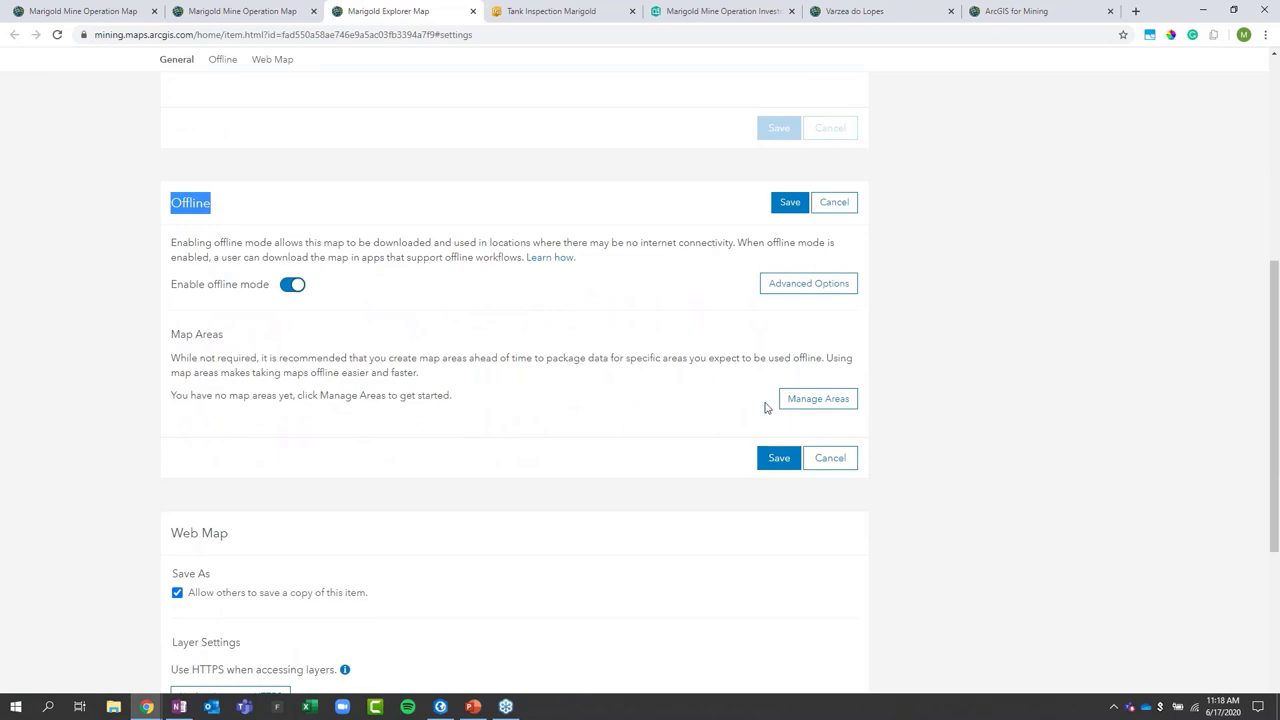
pyautogui.click(804, 402)
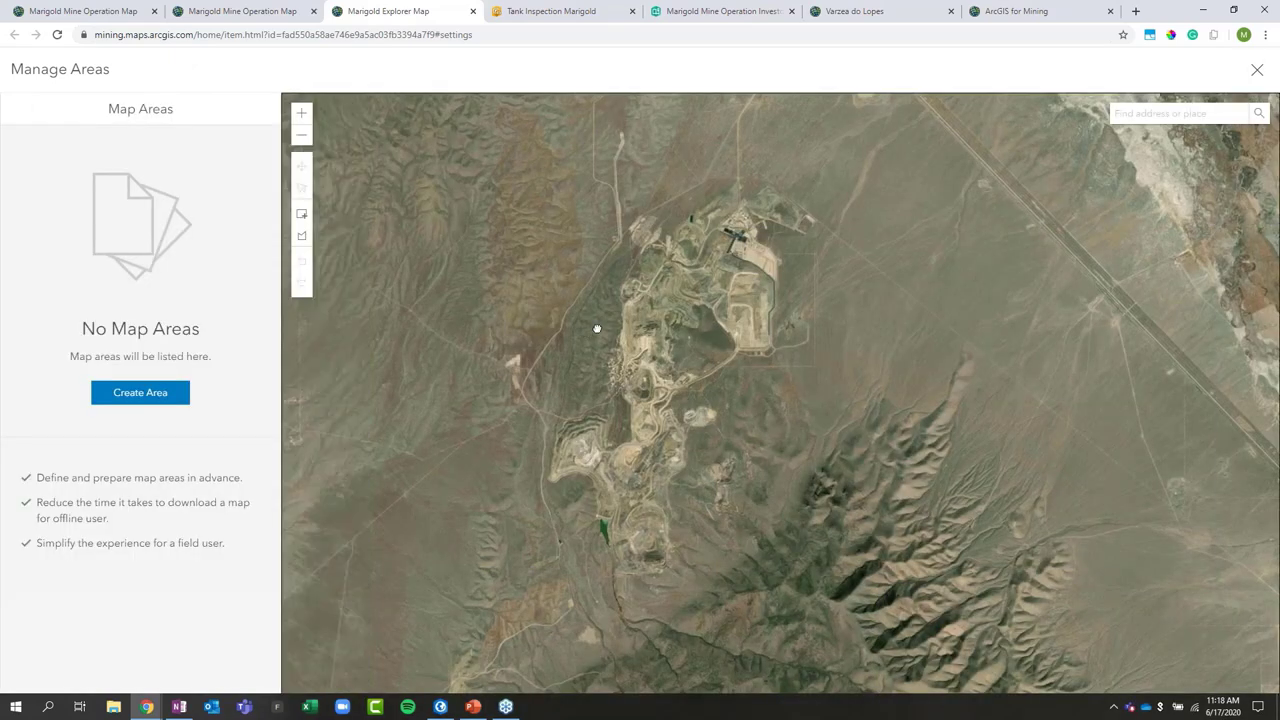
# Start a new map area and outline its polygon up the west and across the north of the pits
pyautogui.click(163, 394)
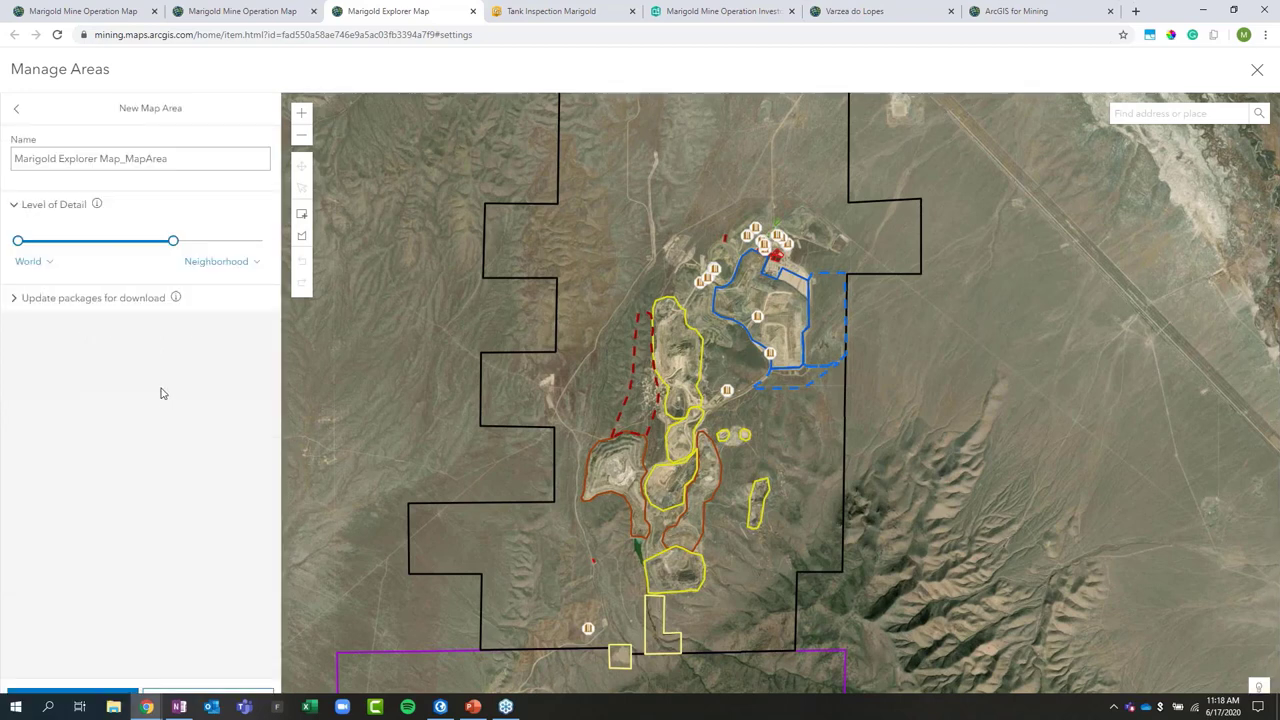
pyautogui.click(300, 240)
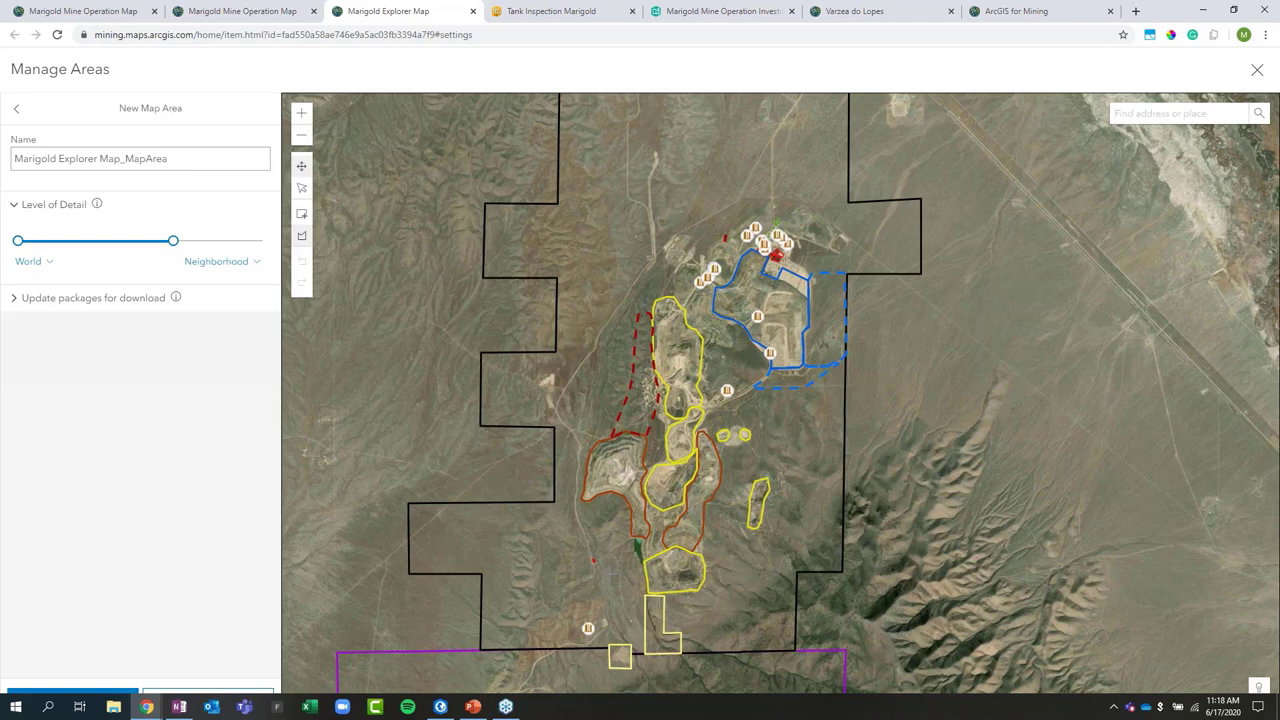
pyautogui.click(608, 573)
pyautogui.click(583, 525)
pyautogui.click(595, 430)
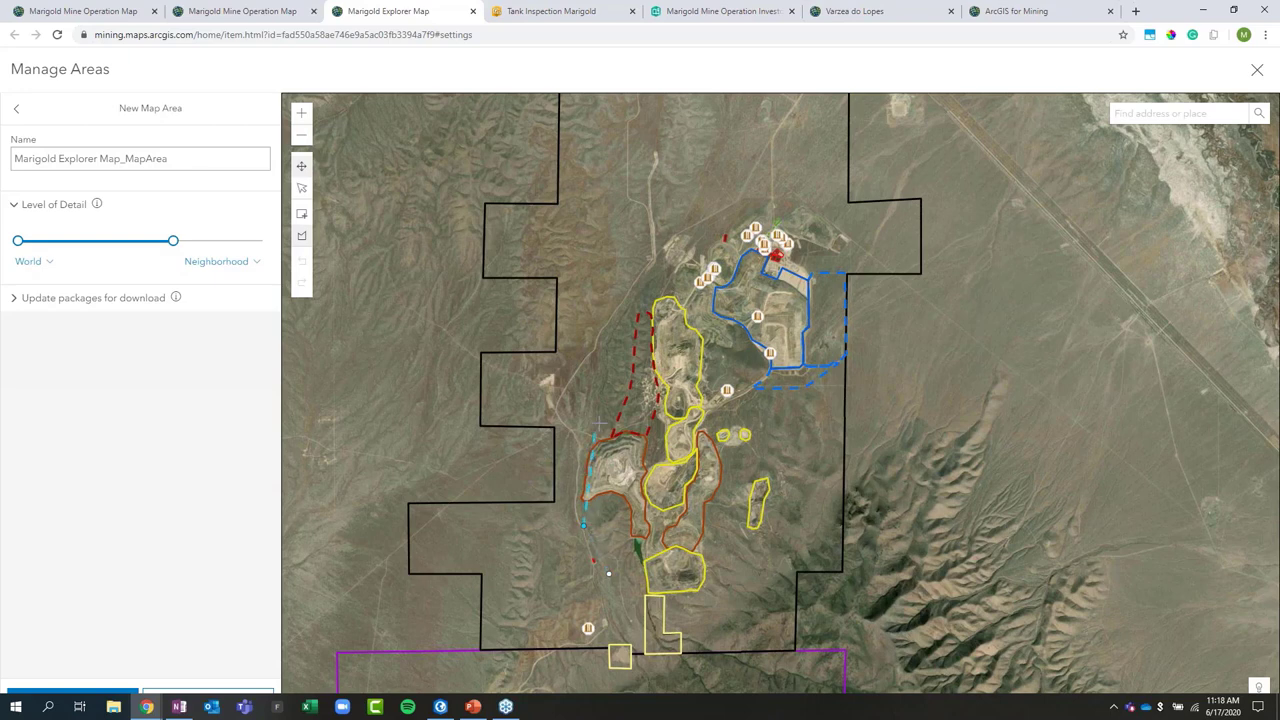
pyautogui.click(641, 284)
pyautogui.click(713, 220)
pyautogui.click(811, 211)
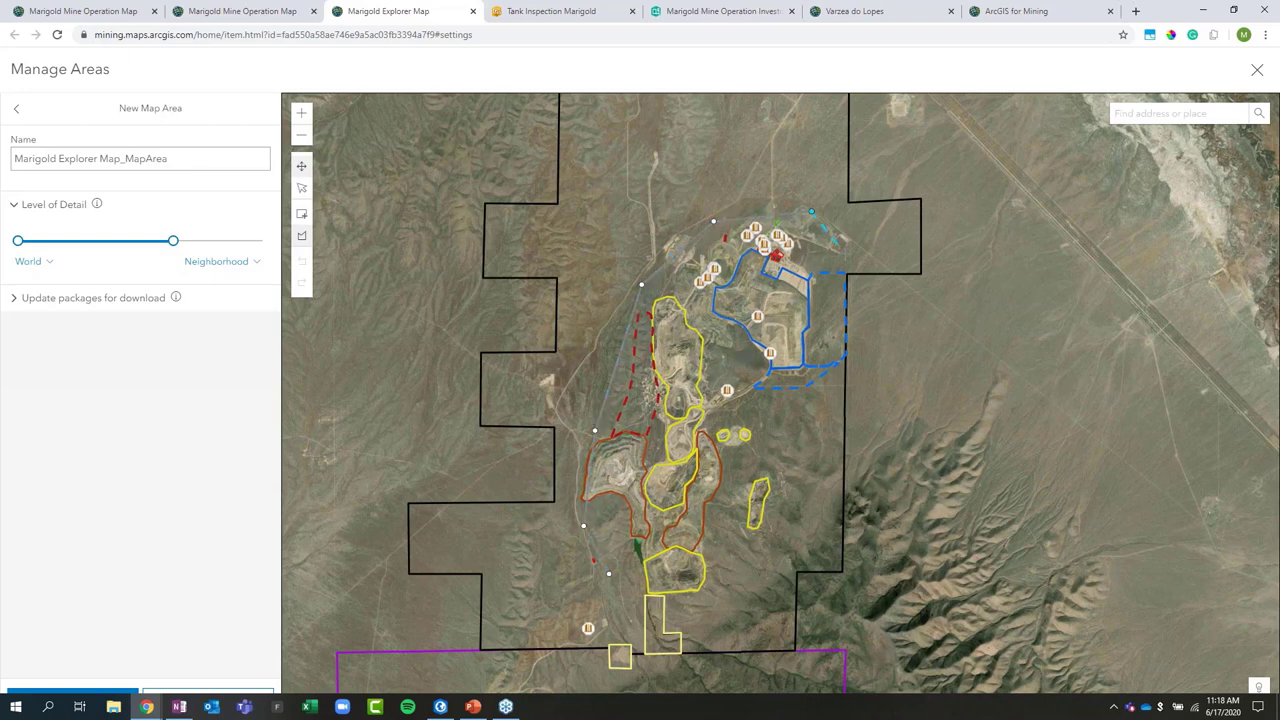
pyautogui.click(845, 256)
# Continue the polygon down the east and south sides of the pits and close it
pyautogui.click(850, 329)
pyautogui.click(803, 408)
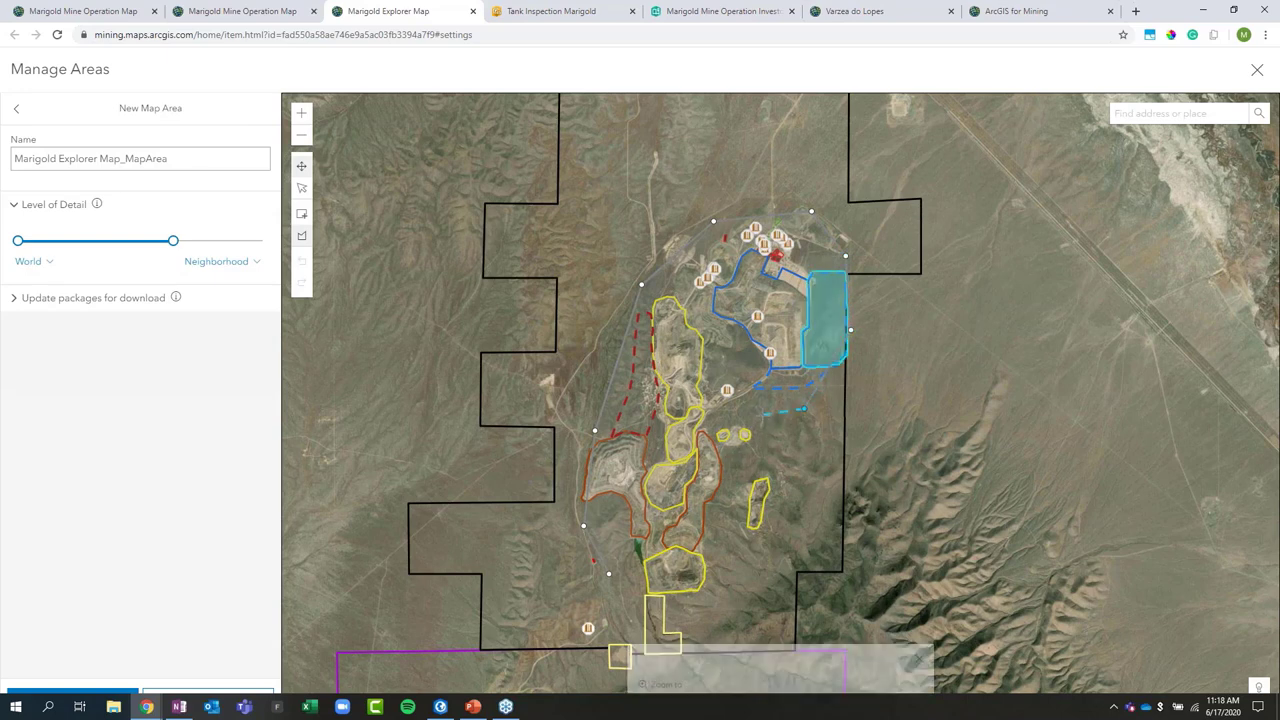
pyautogui.click(762, 415)
pyautogui.click(742, 467)
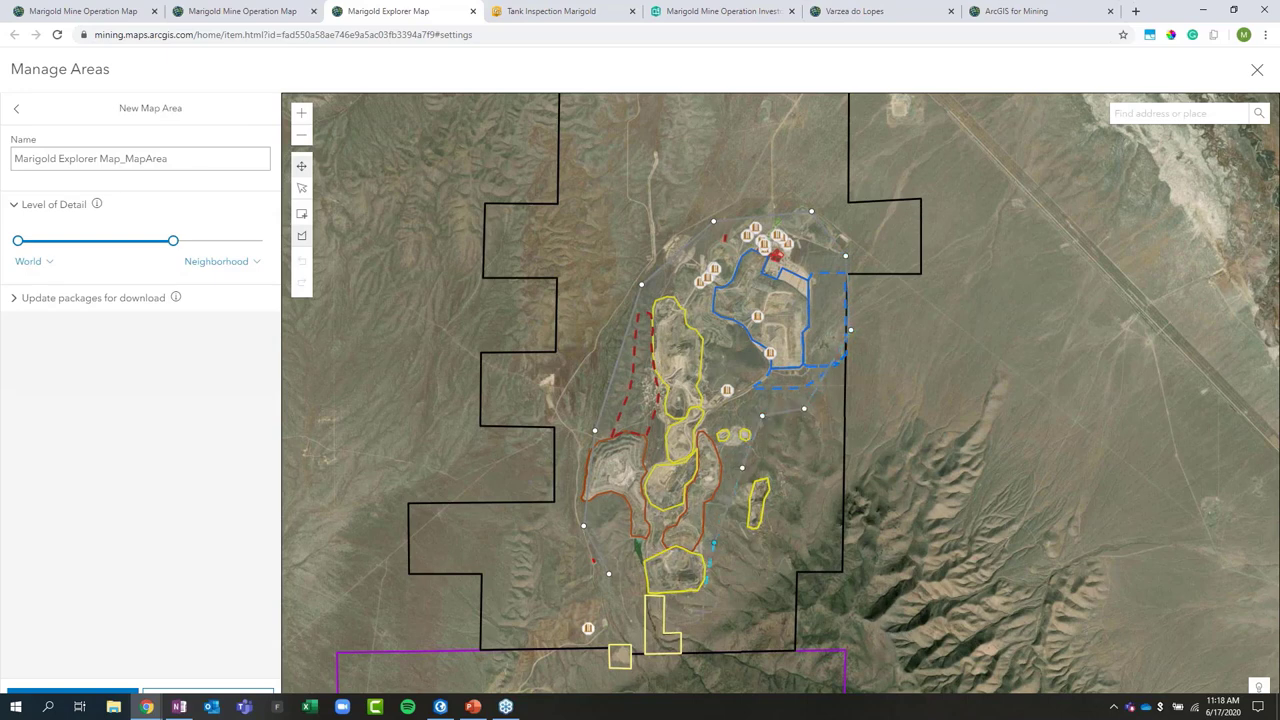
pyautogui.click(713, 541)
pyautogui.click(702, 623)
pyautogui.click(687, 657)
pyautogui.click(615, 648)
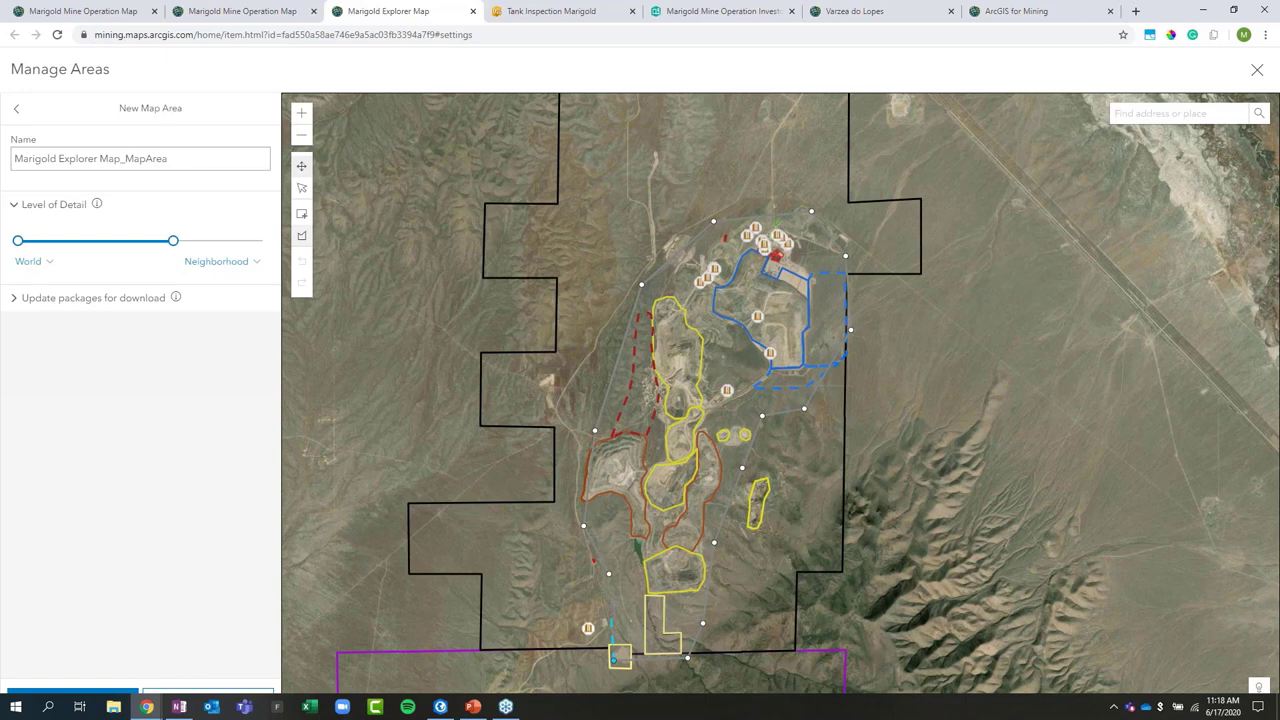
pyautogui.doubleClick(604, 596)
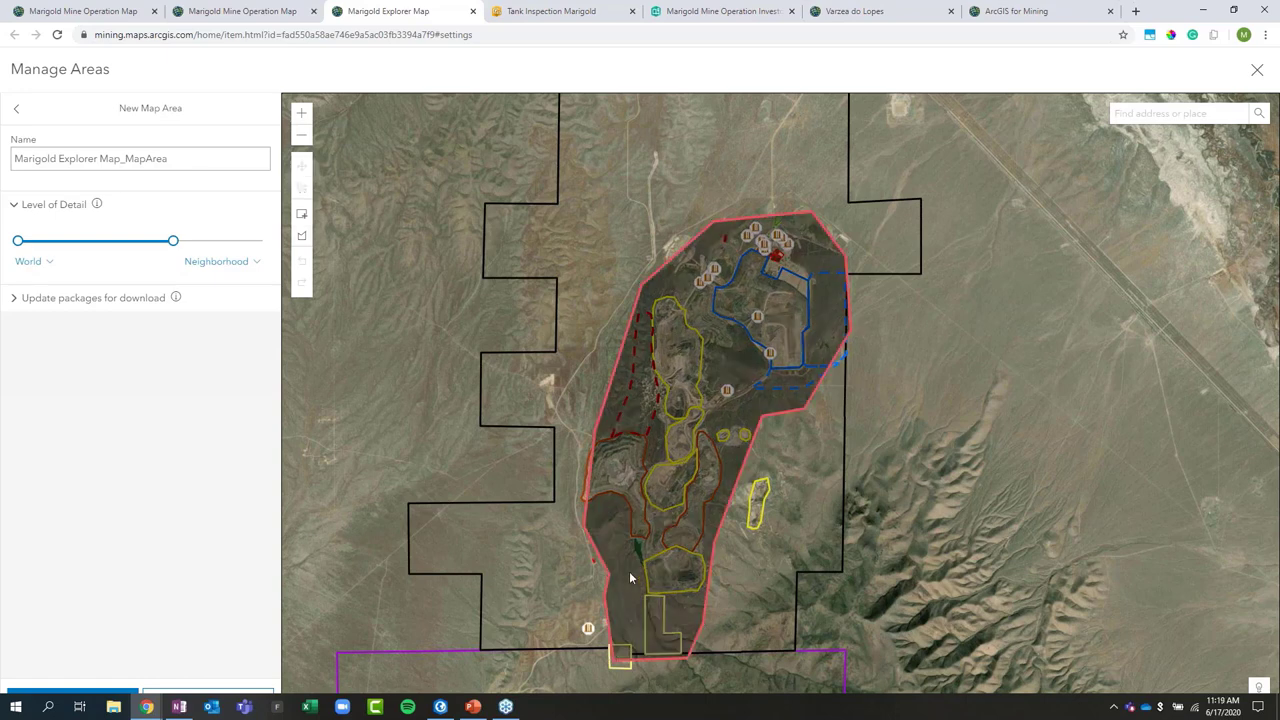
# Change the map area's package update frequency from Every week to Every day
pyautogui.click(80, 300)
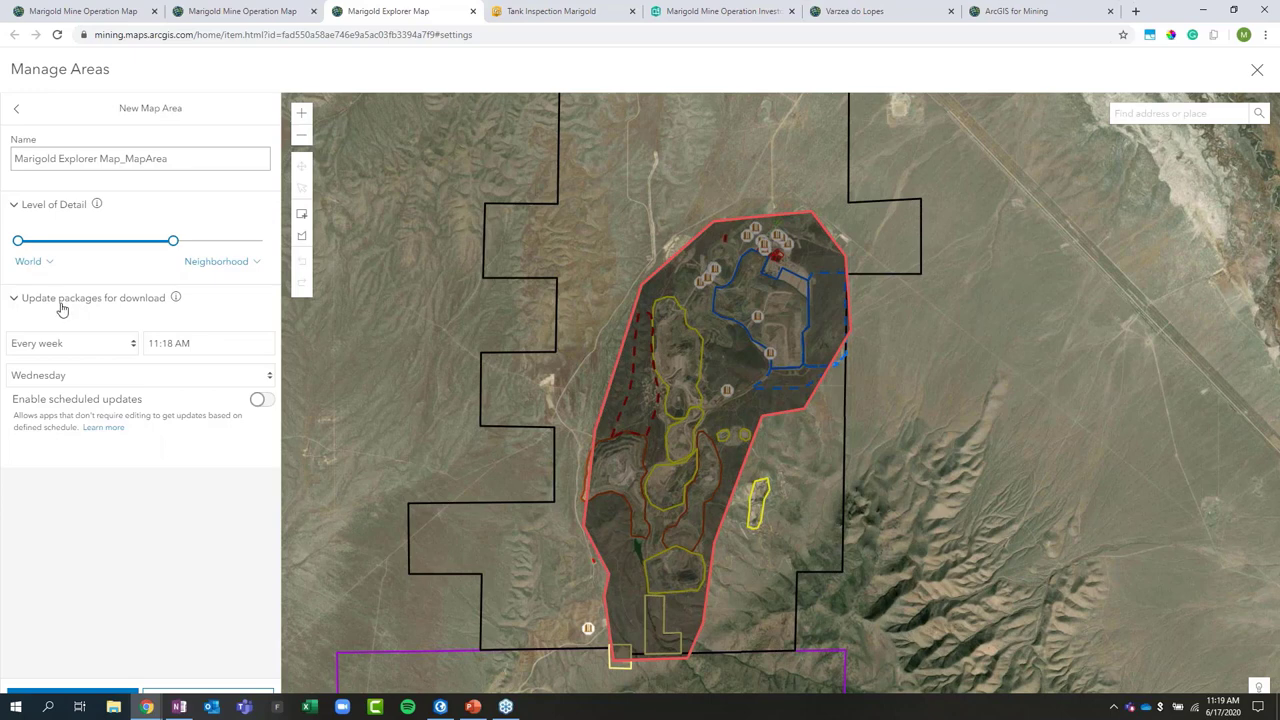
pyautogui.click(74, 346)
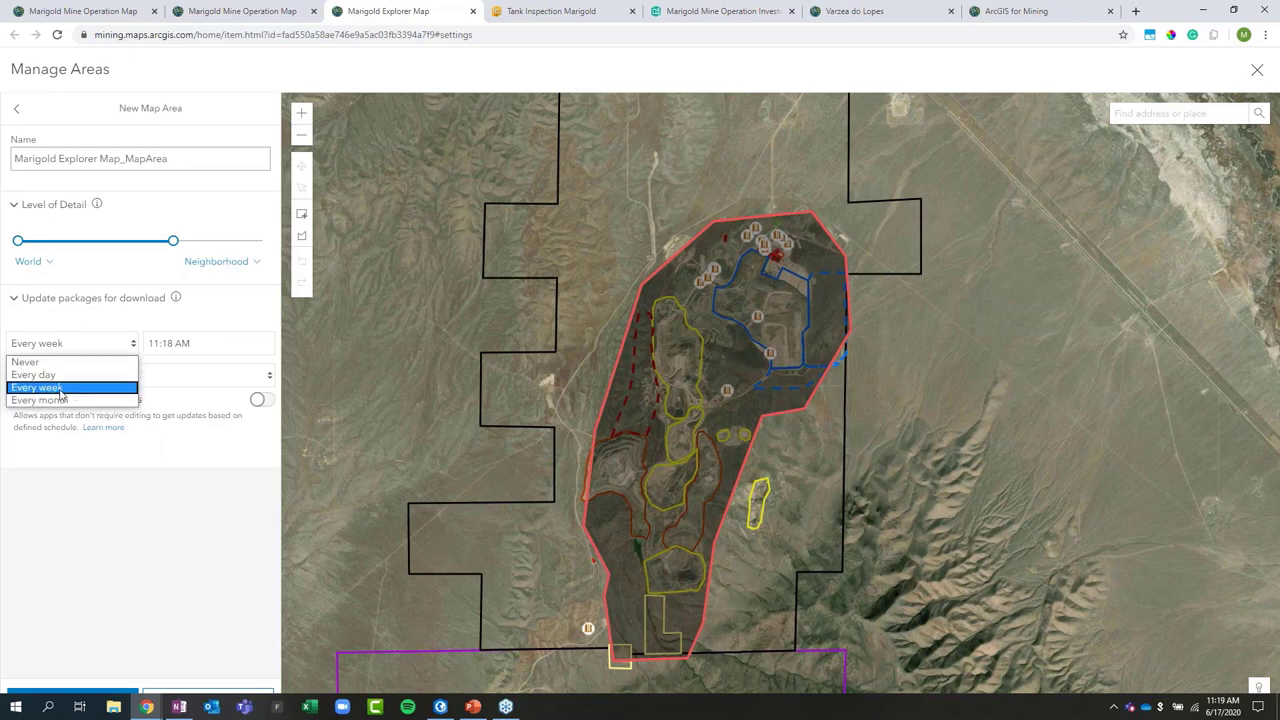
pyautogui.click(156, 320)
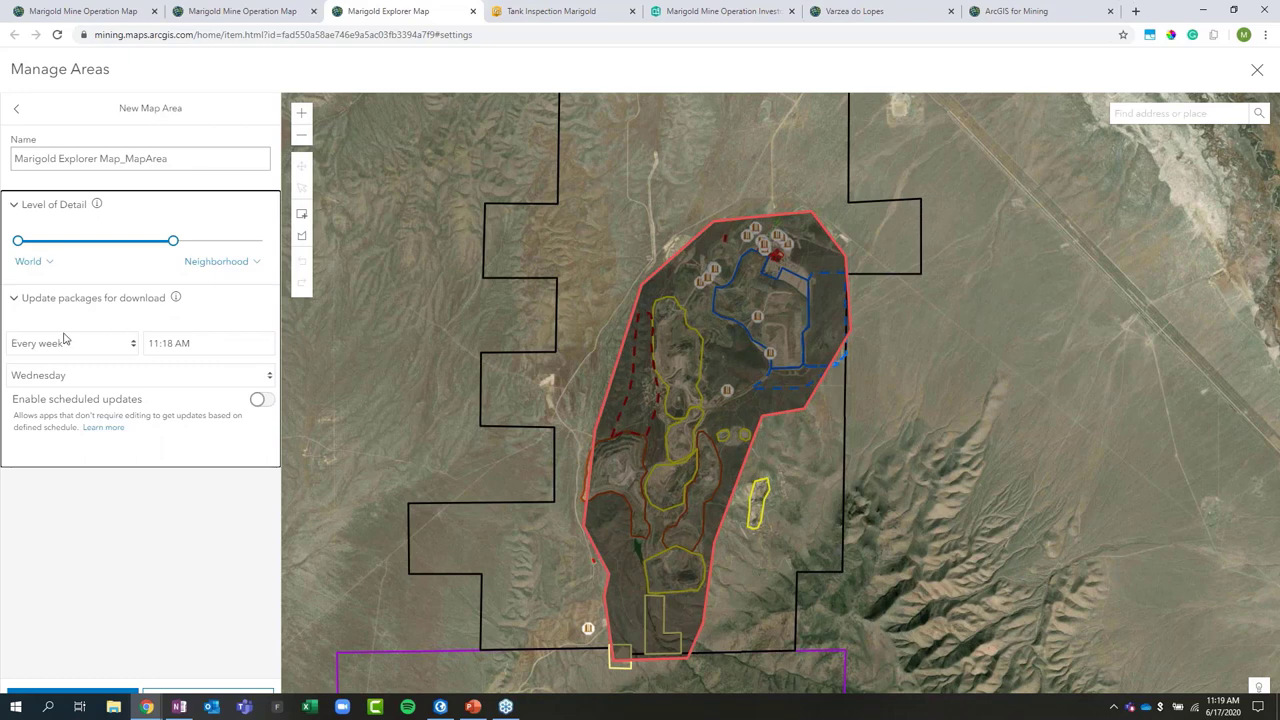
pyautogui.click(179, 706)
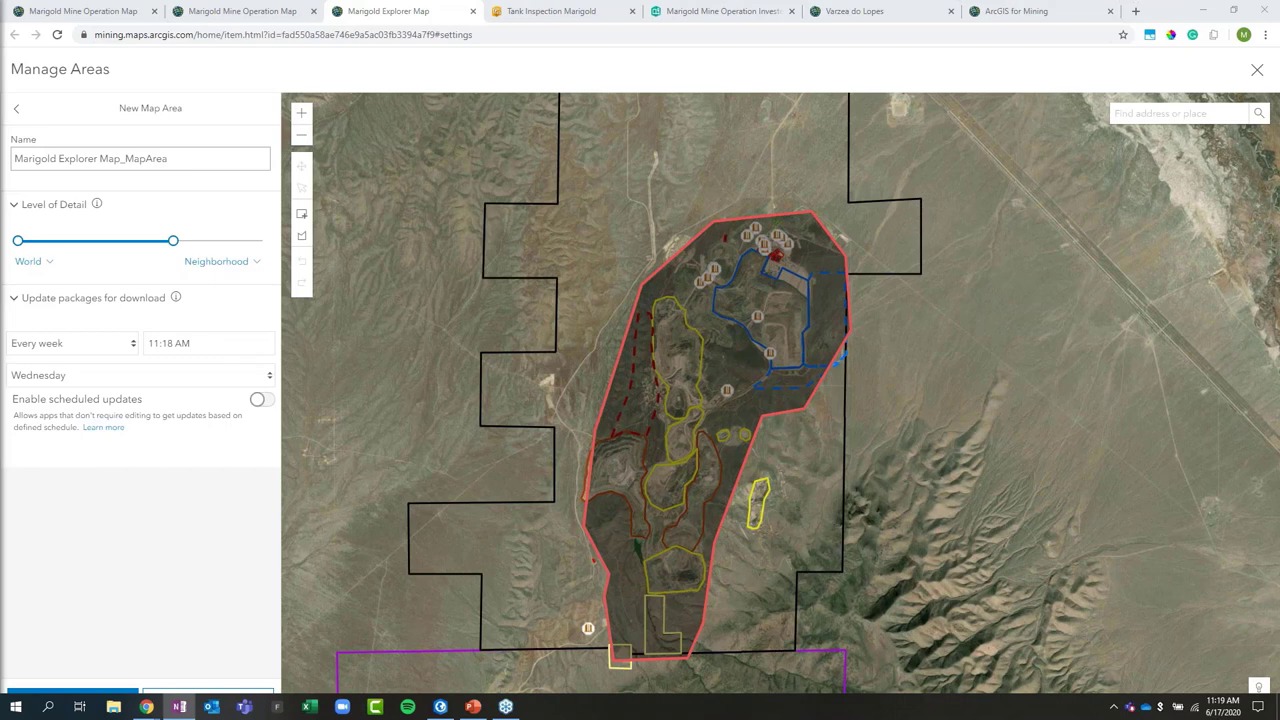
pyautogui.click(90, 345)
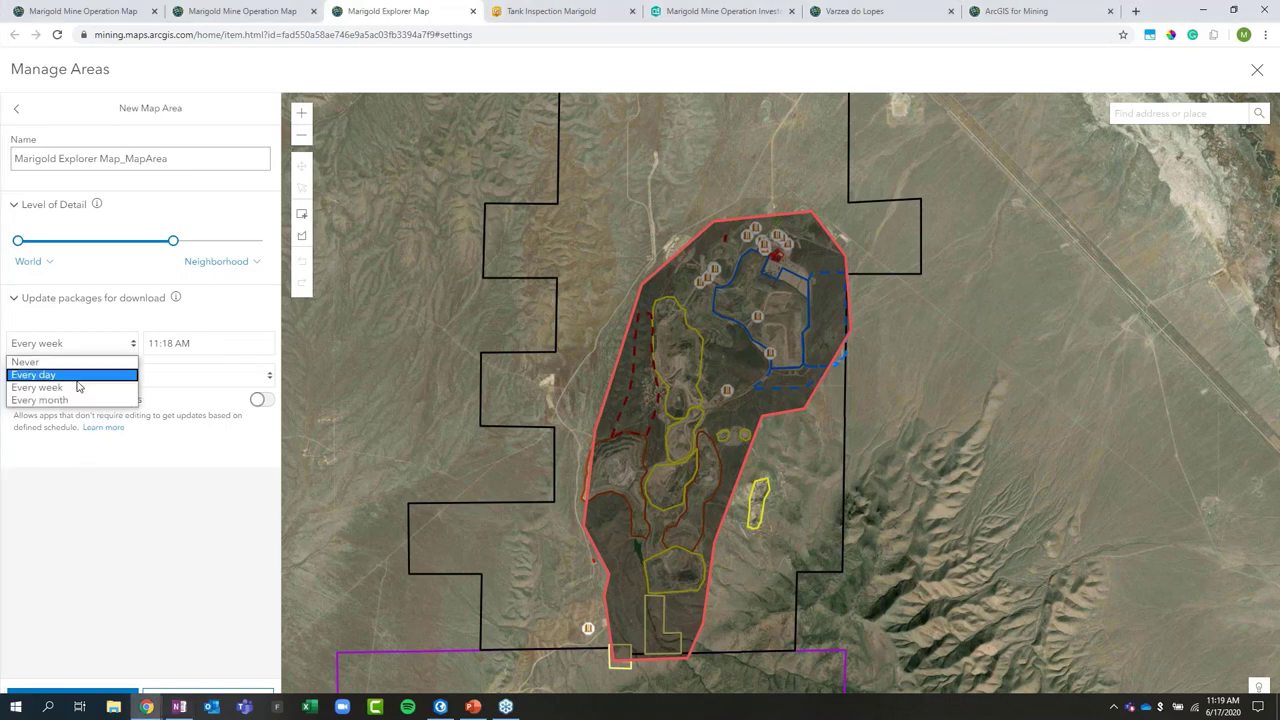
pyautogui.click(70, 374)
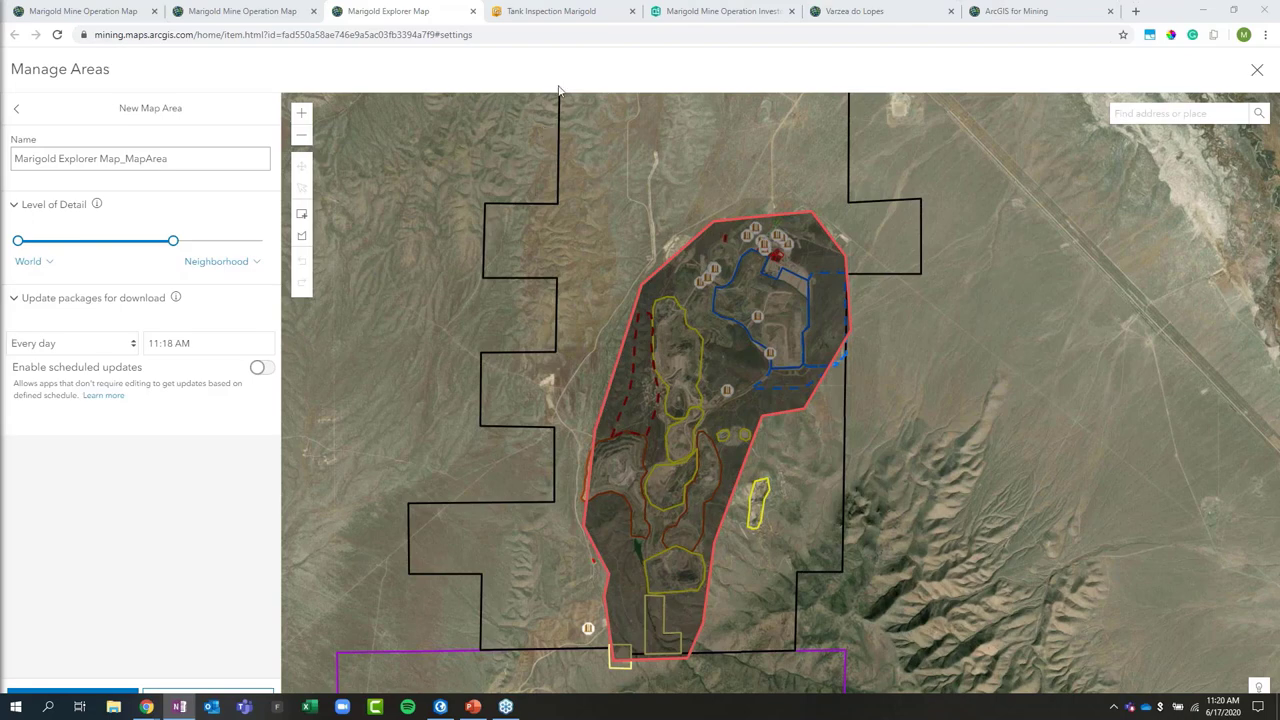
pyautogui.click(548, 14)
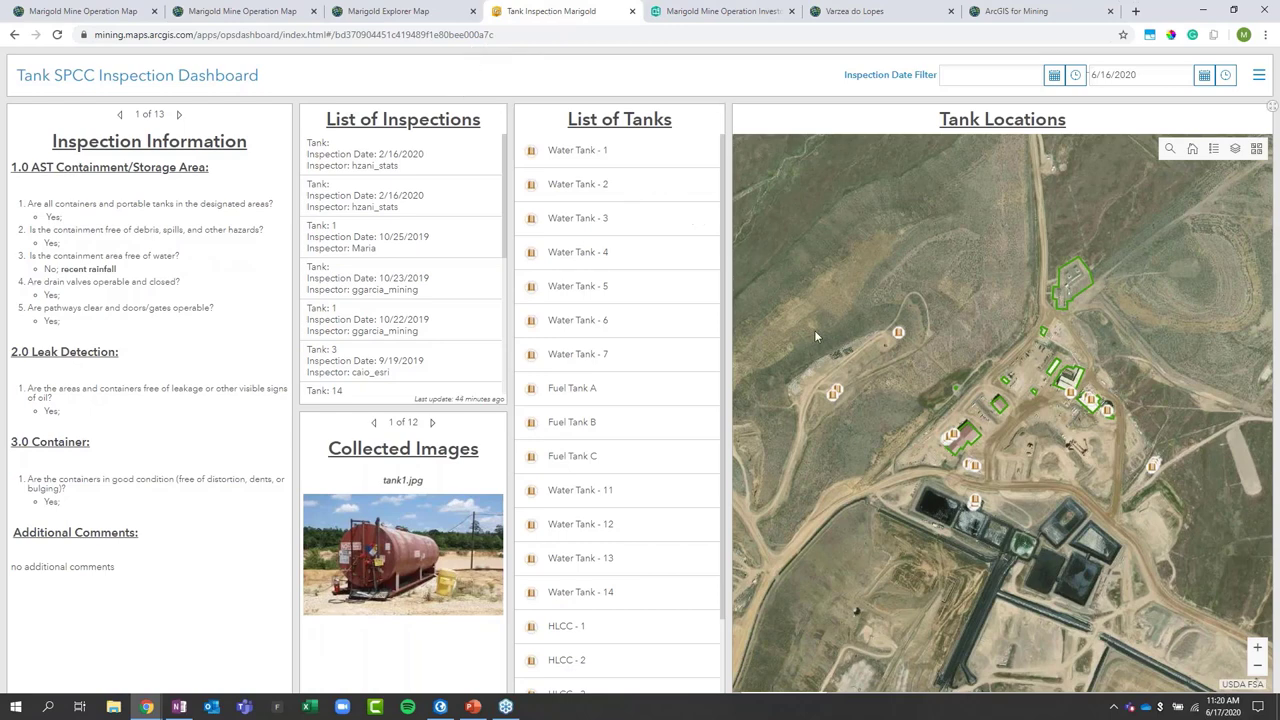
# Zoom the tank map, view Fuel Tank C's popup, and filter inspections to Water Tank - 5
pyautogui.scroll(2, 1058, 418)
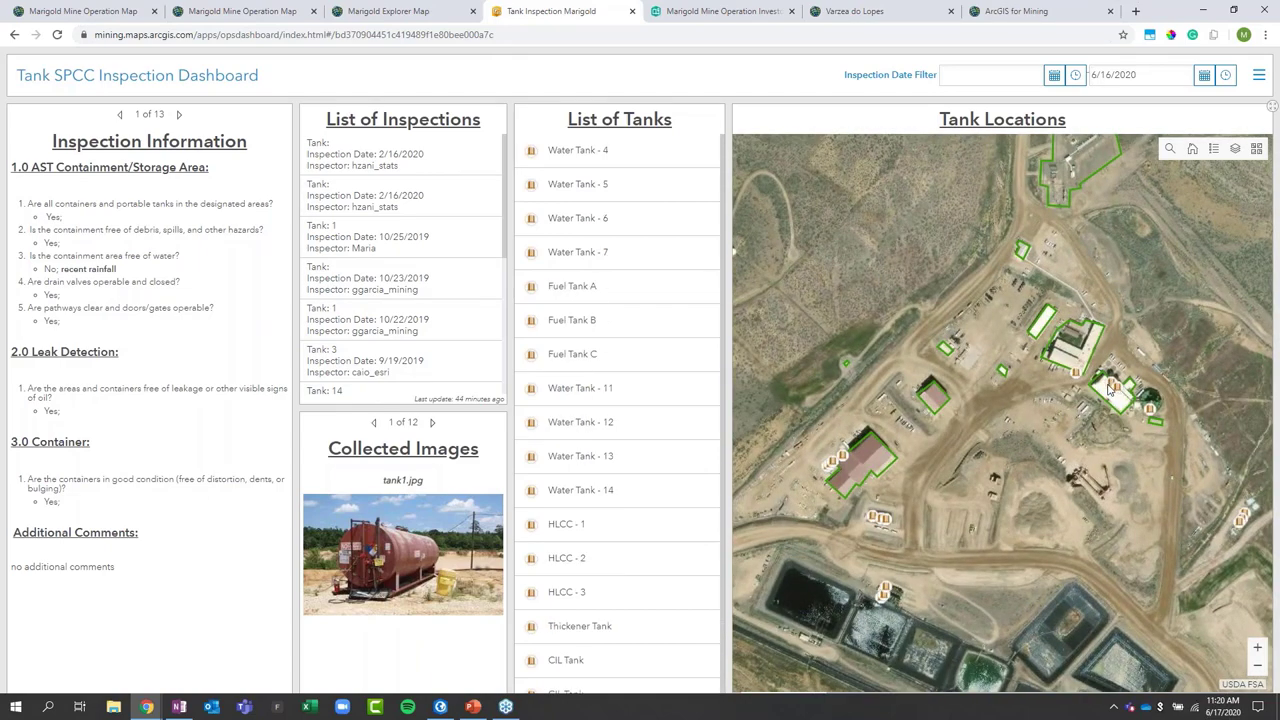
pyautogui.click(887, 522)
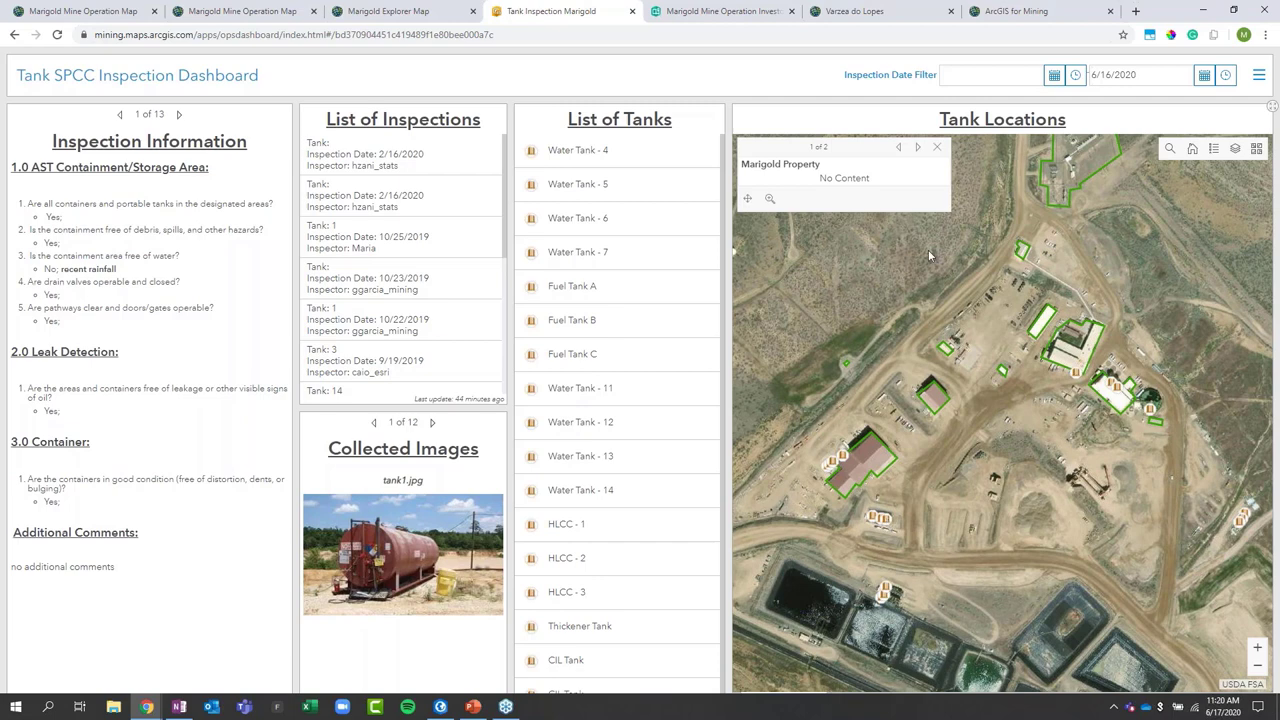
pyautogui.click(918, 148)
pyautogui.click(938, 148)
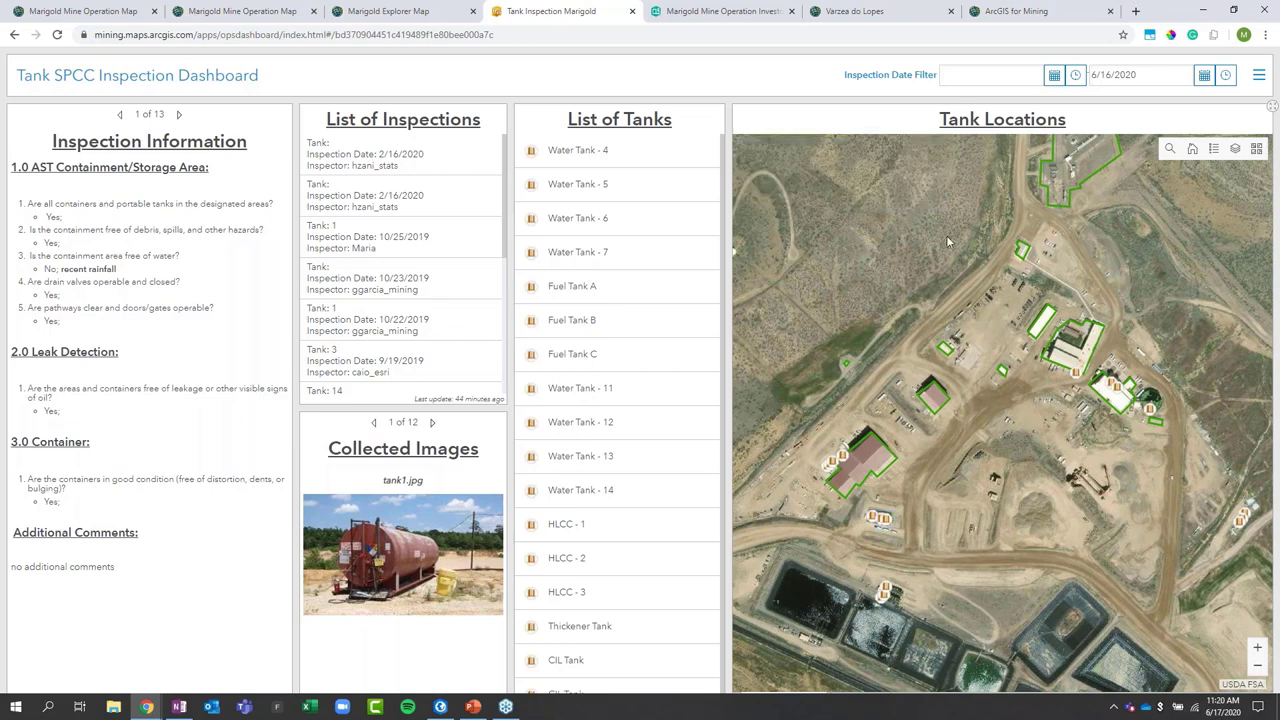
pyautogui.click(580, 189)
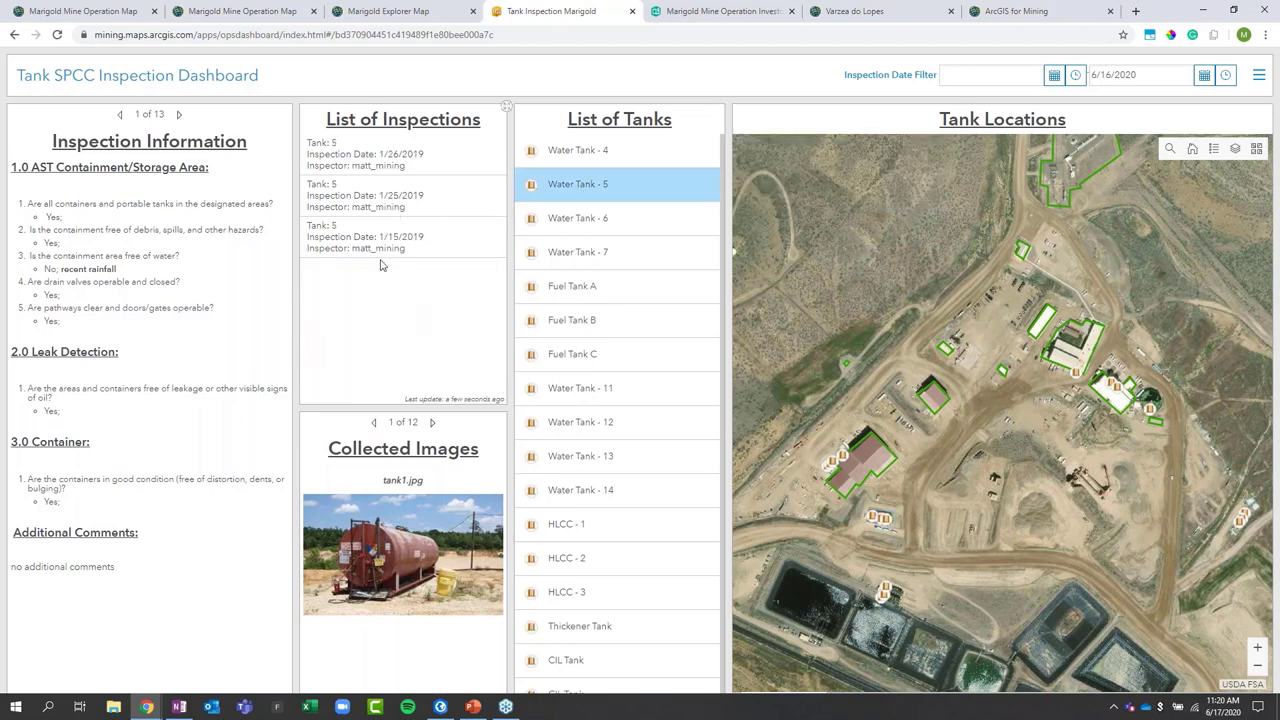
# Open the 1/25/2019 Water Tank - 5 inspection and review its containment checklist answers
pyautogui.click(387, 207)
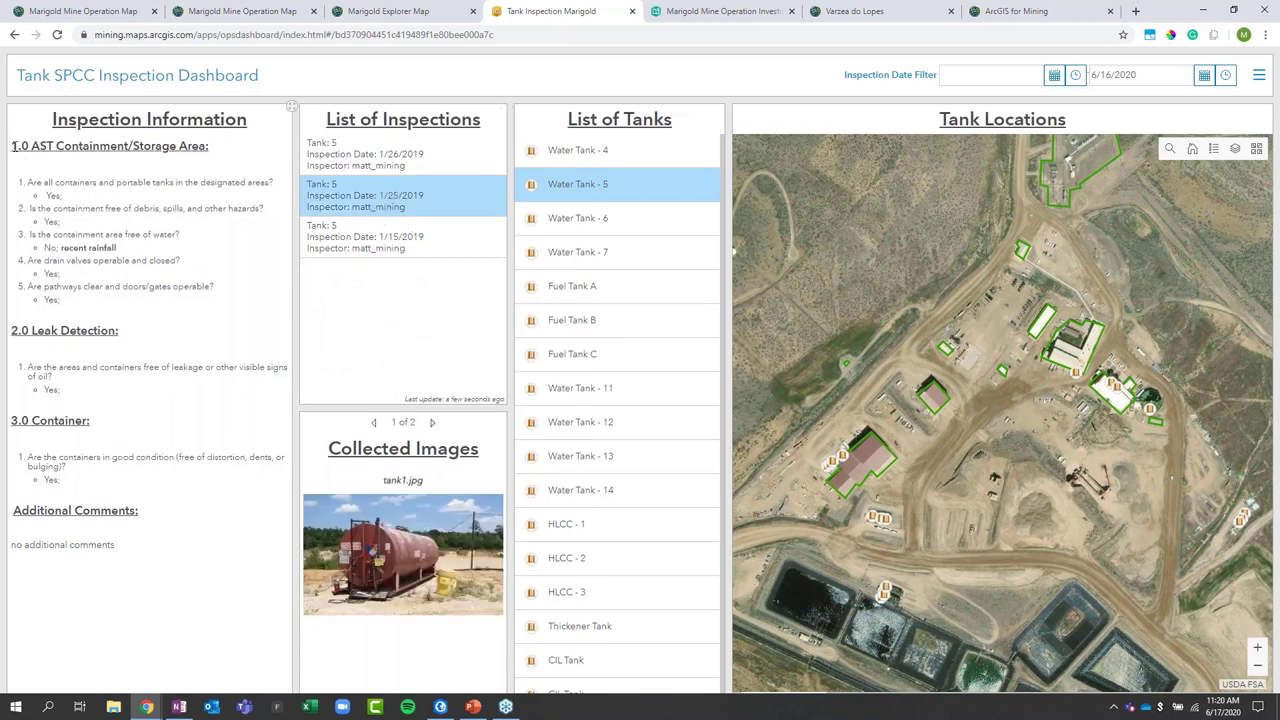
pyautogui.moveTo(12, 143); pyautogui.dragTo(139, 547)
pyautogui.click(153, 352)
pyautogui.moveTo(30, 234); pyautogui.dragTo(178, 236)
pyautogui.doubleClick(52, 248)
pyautogui.click(67, 248)
pyautogui.moveTo(61, 248); pyautogui.dragTo(118, 248)
pyautogui.click(77, 234)
pyautogui.hotkey('alt', 'Tab')
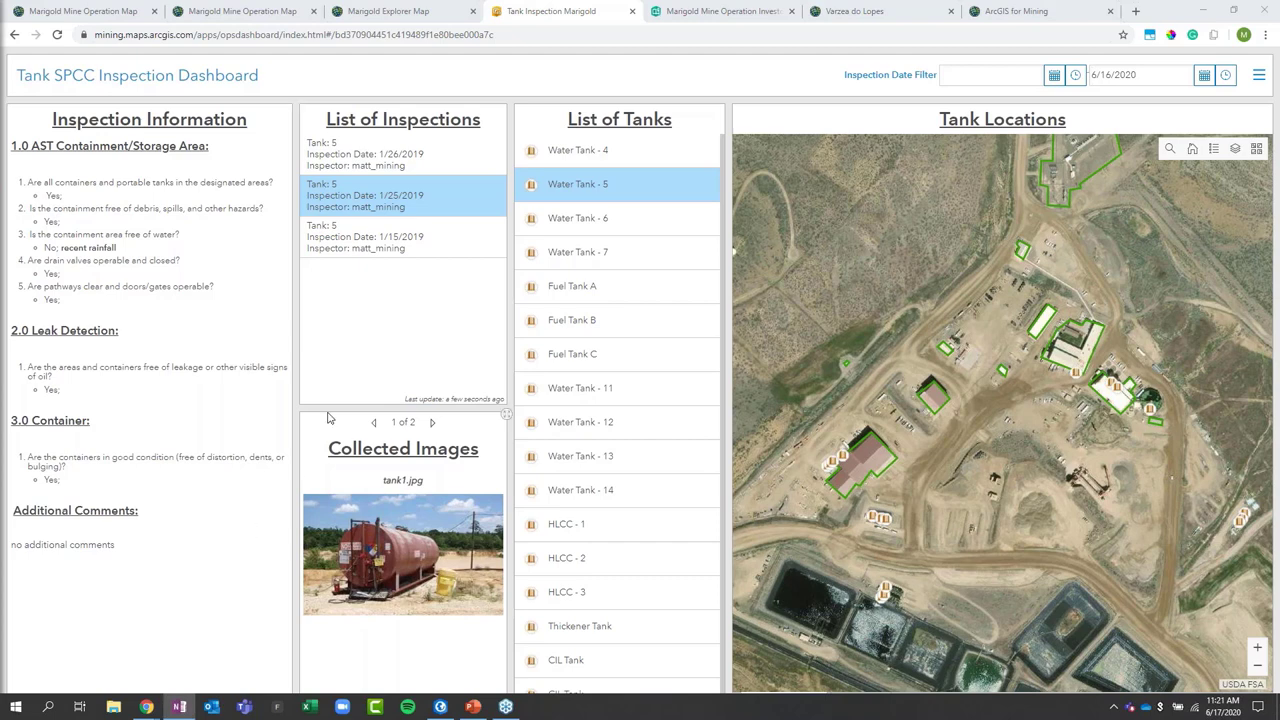
pyautogui.click(672, 18)
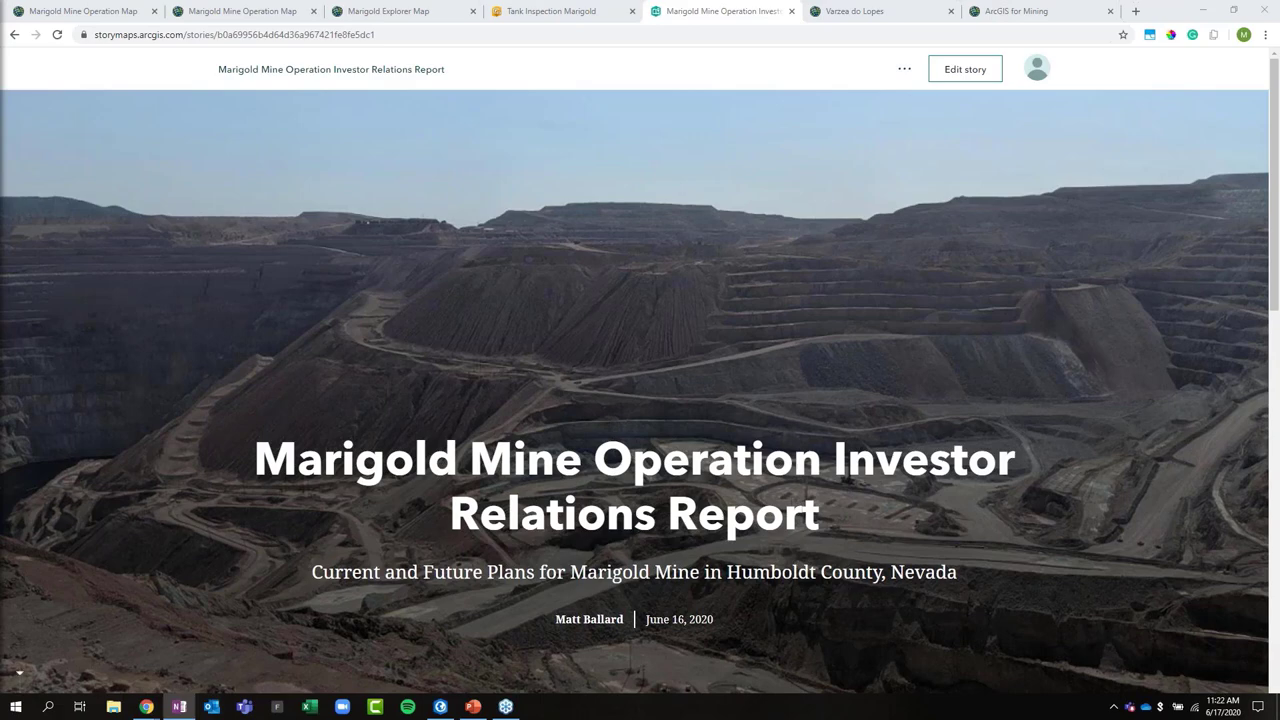
# Scroll the story to the Marigold Gold Mine card showing 3.6MM ounces reserves and 0.48 g/t grade
pyautogui.scroll(-2, 344, 596)
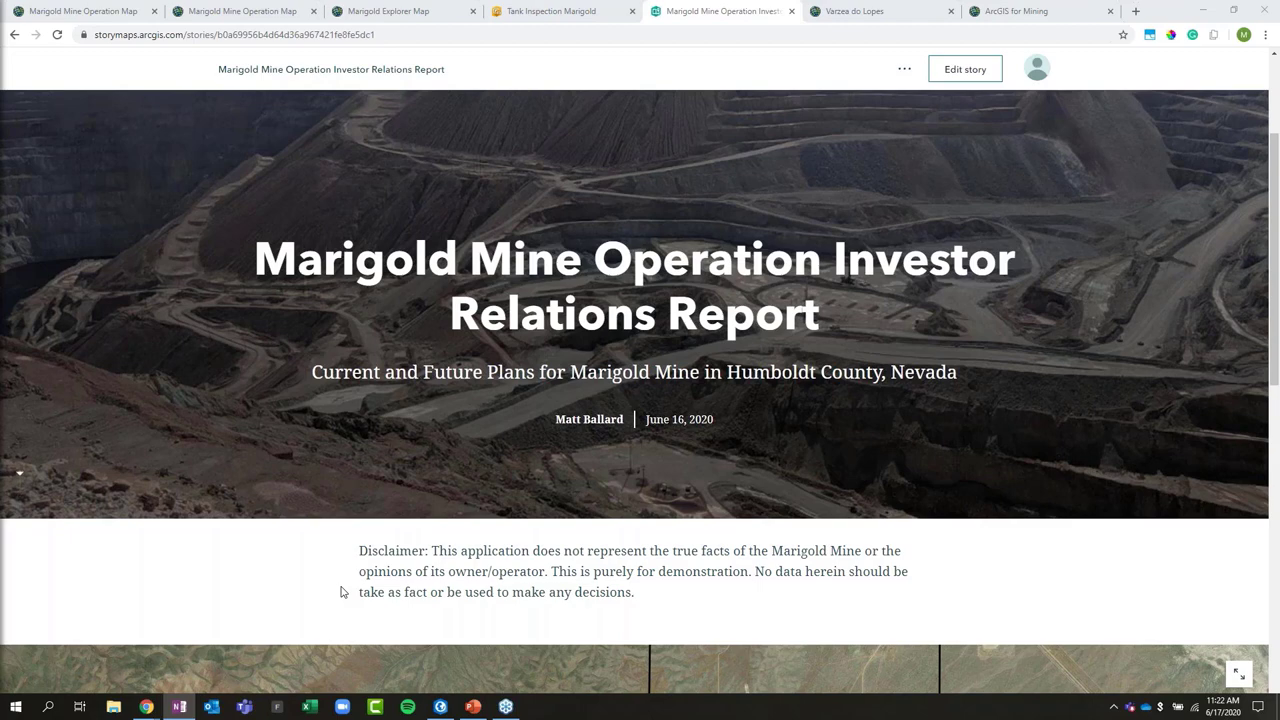
pyautogui.scroll(-1, 354, 540)
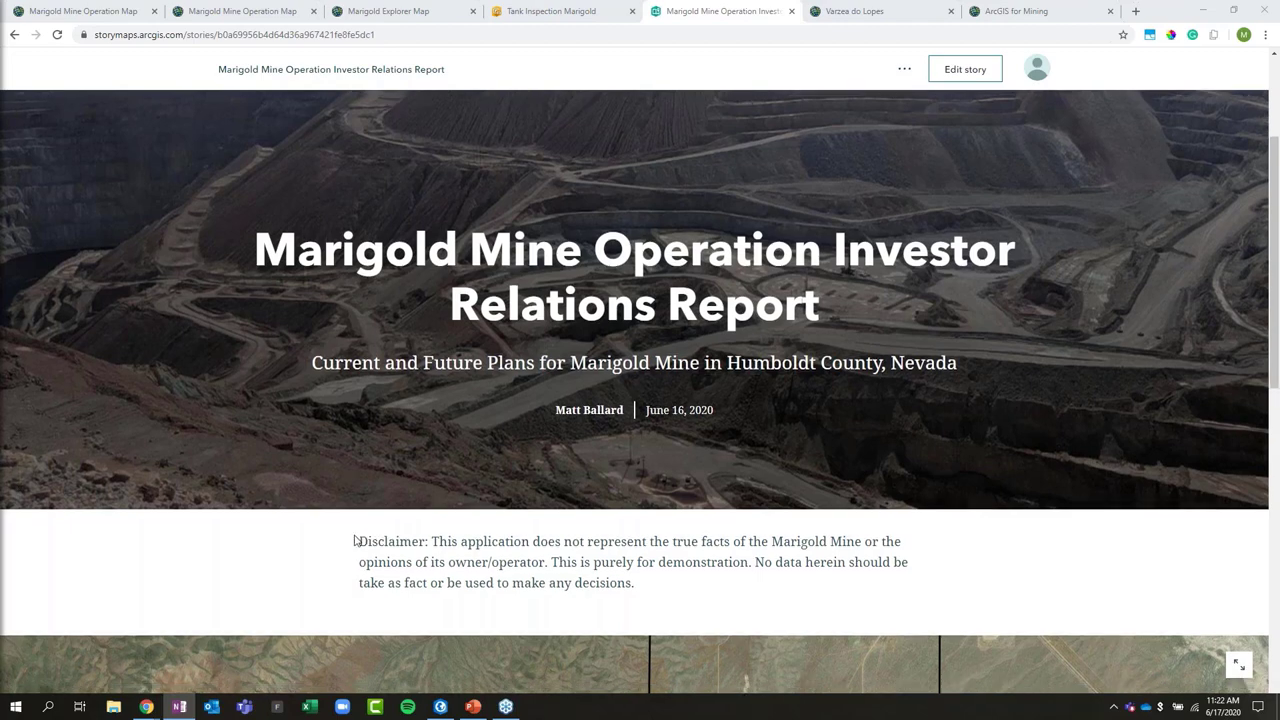
pyautogui.scroll(-2, 354, 540)
pyautogui.scroll(3, 294, 351)
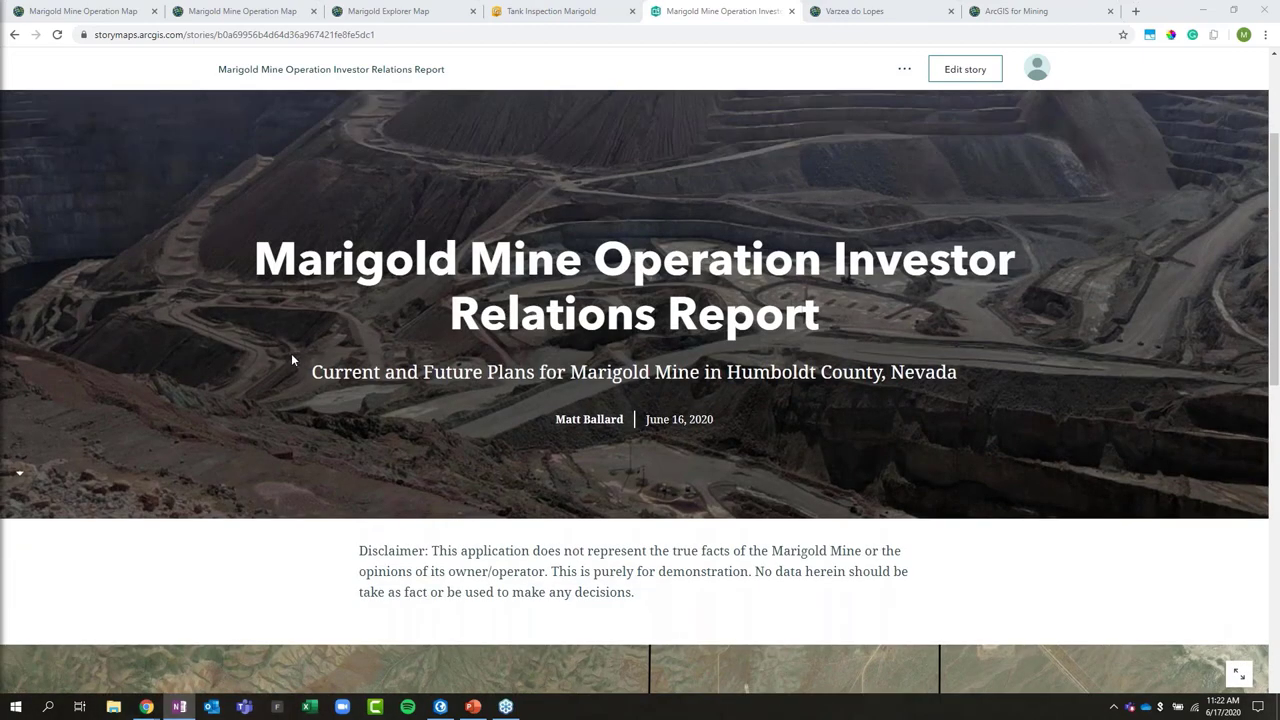
pyautogui.scroll(1, 291, 359)
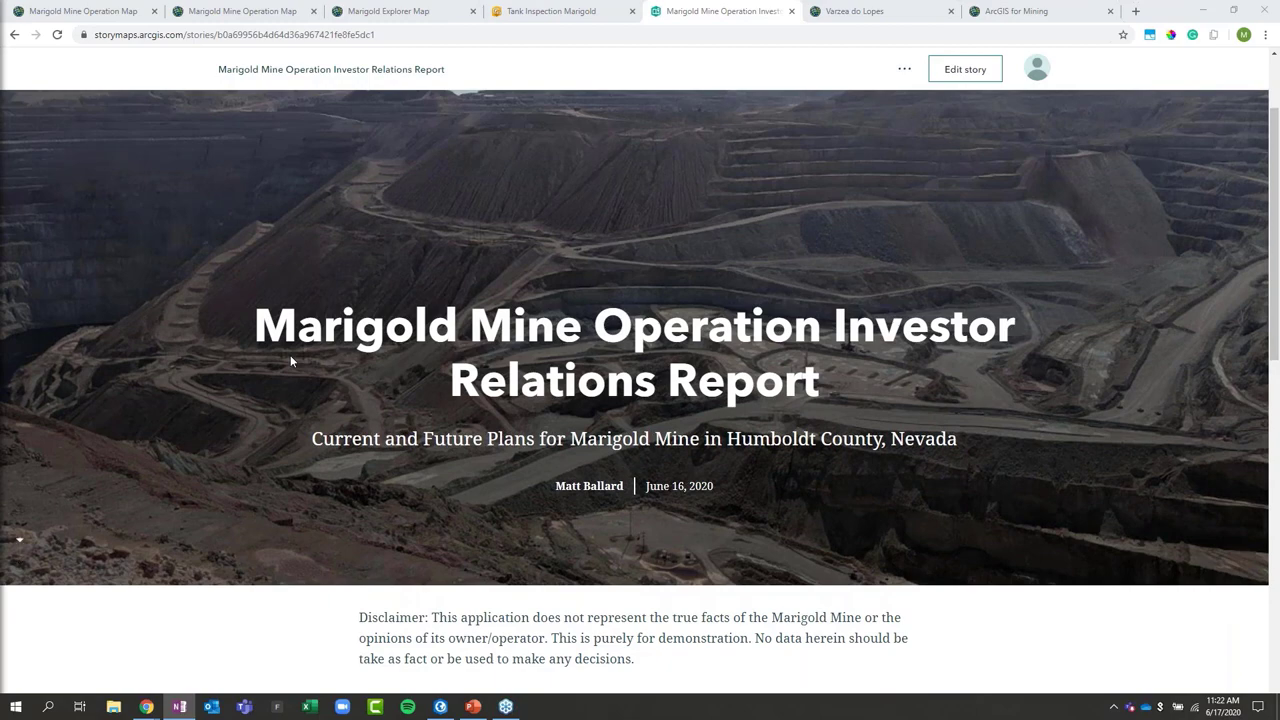
pyautogui.scroll(1, 285, 360)
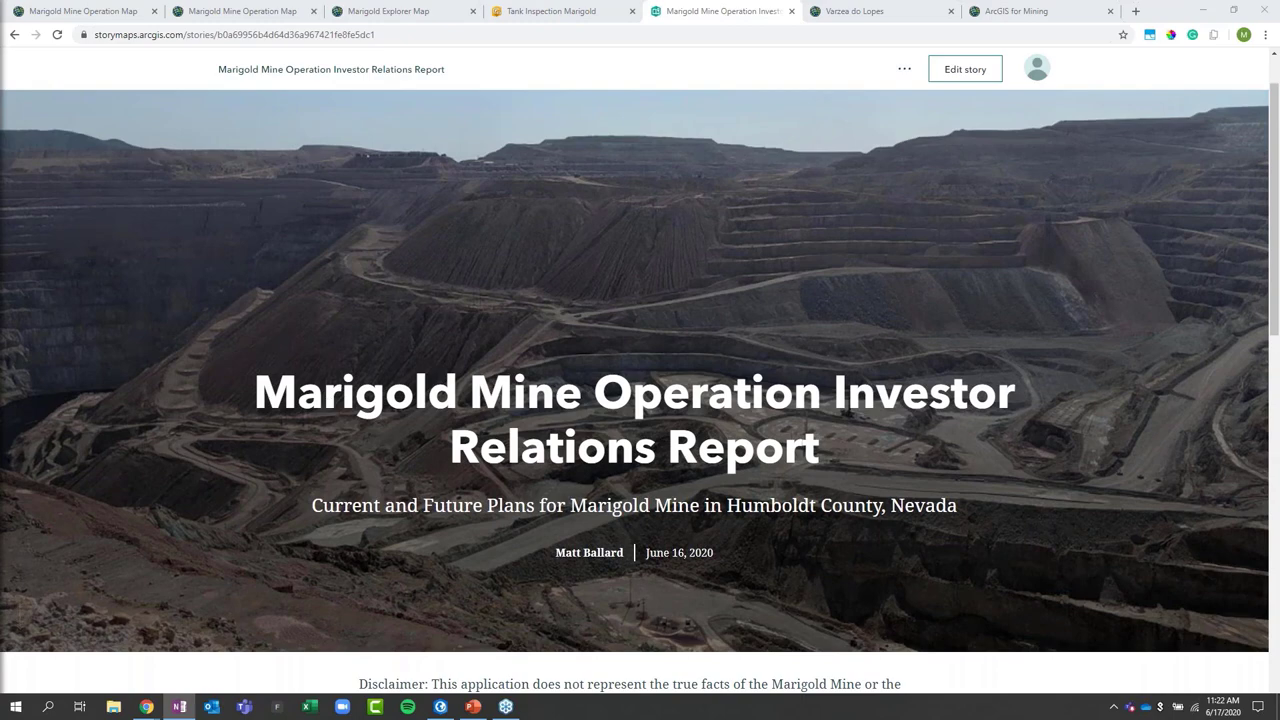
pyautogui.scroll(-5, 322, 353)
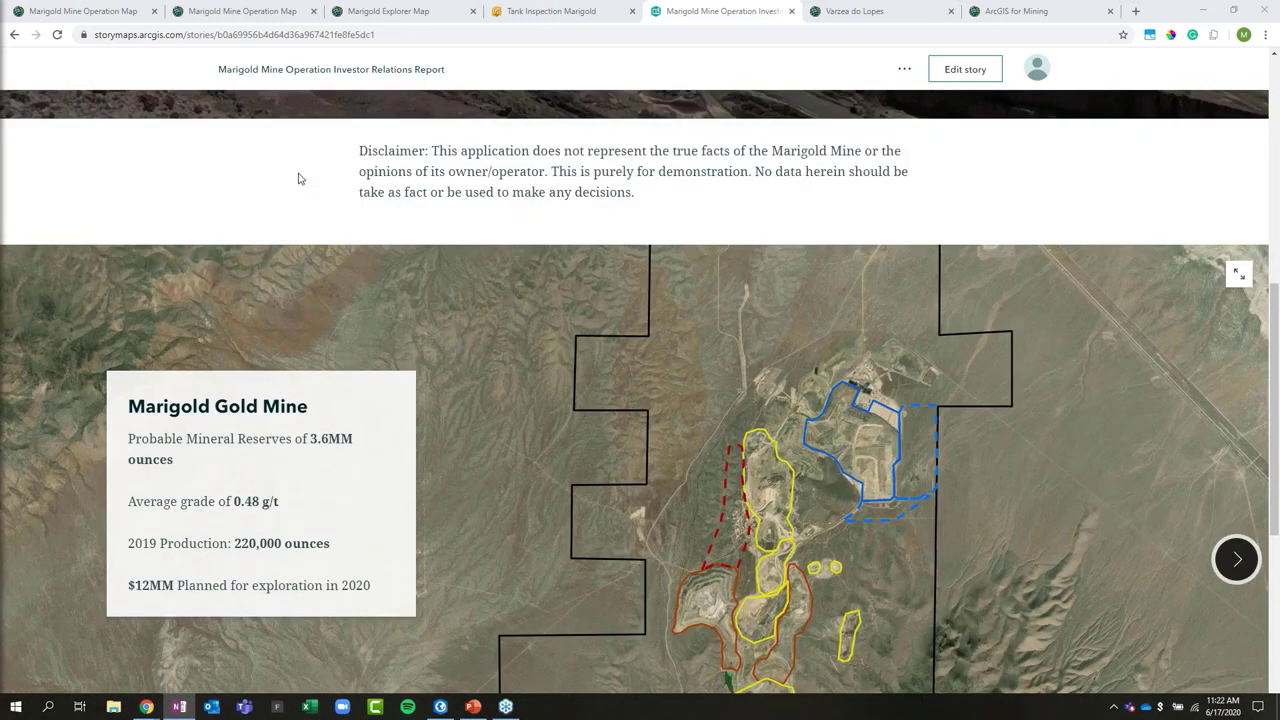
pyautogui.scroll(-1, 300, 175)
pyautogui.scroll(-1, 314, 124)
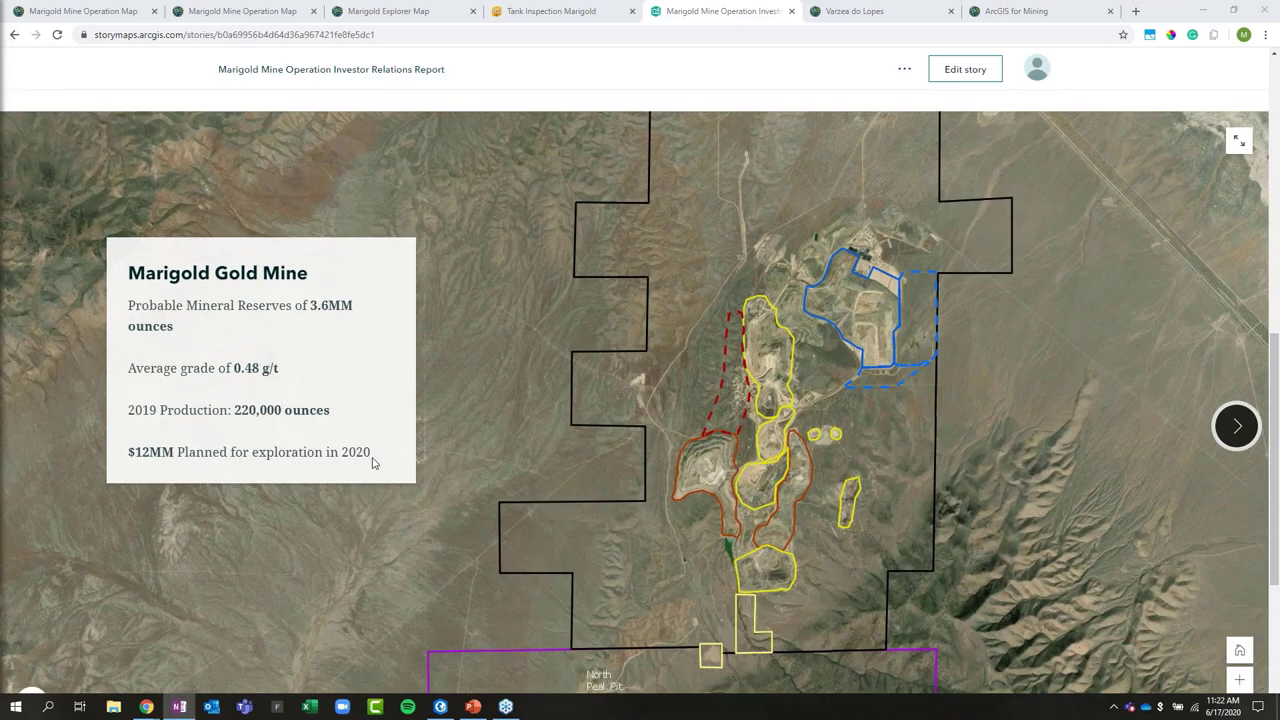
pyautogui.tripleClick(226, 285)
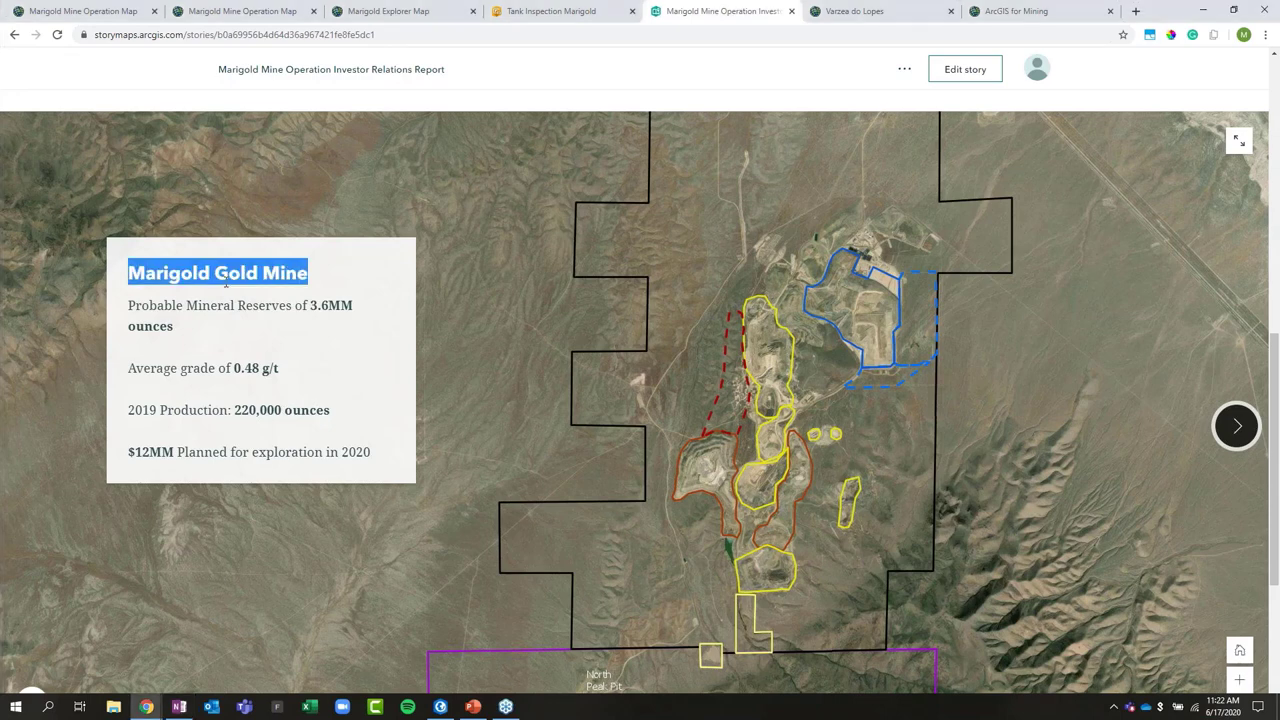
pyautogui.click(140, 308)
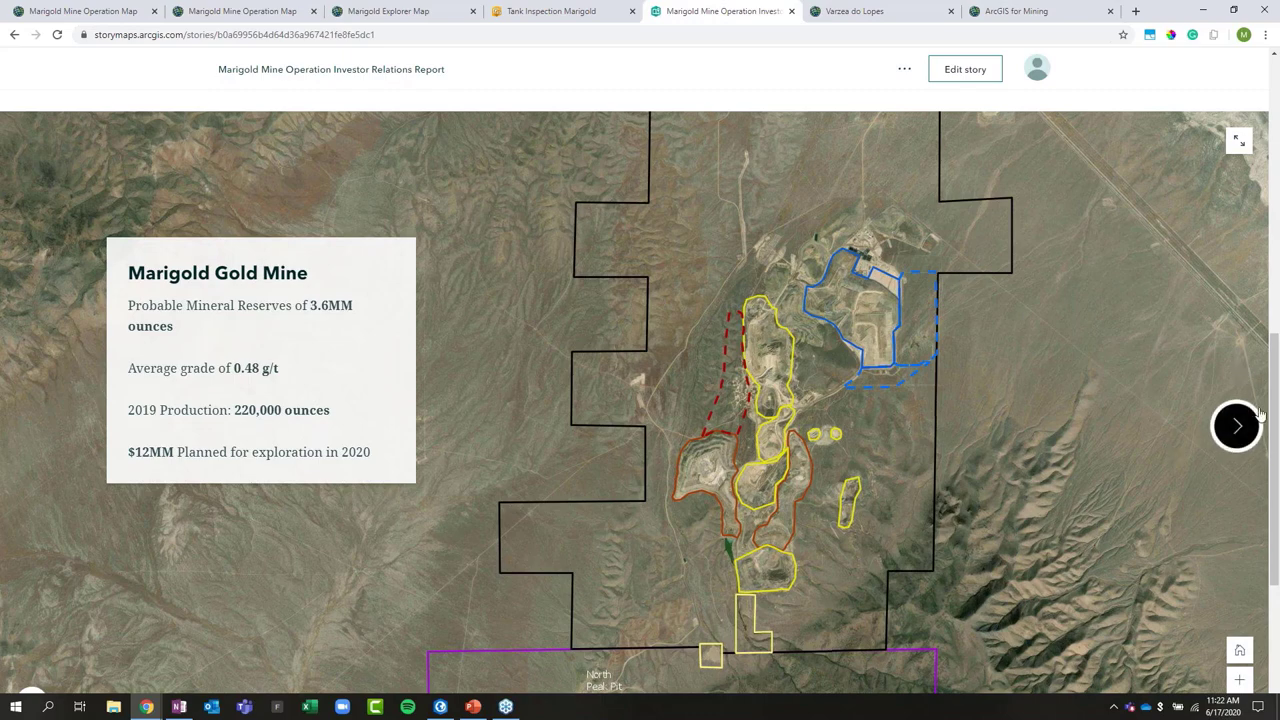
# Advance to the Trenton Canyon and Buffalo Valley Pit Expansion Areas slide, then open the Varzea do Lopes scene
pyautogui.click(1238, 428)
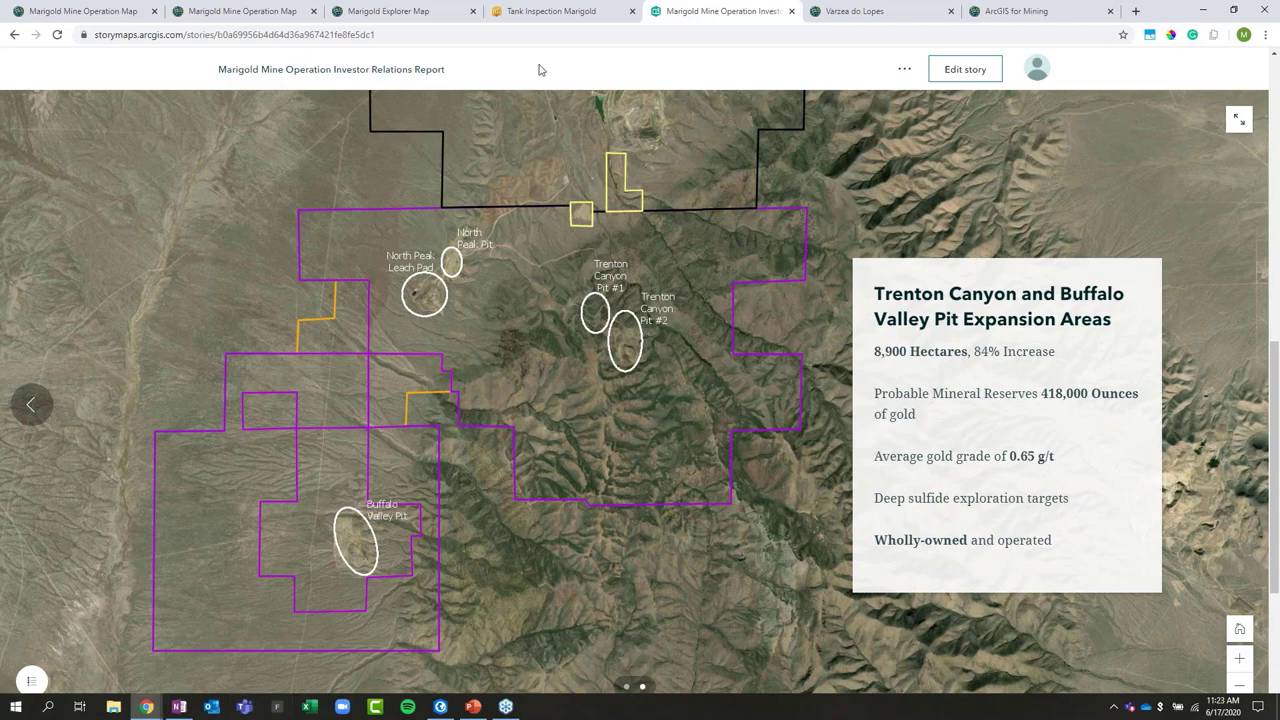
pyautogui.click(840, 14)
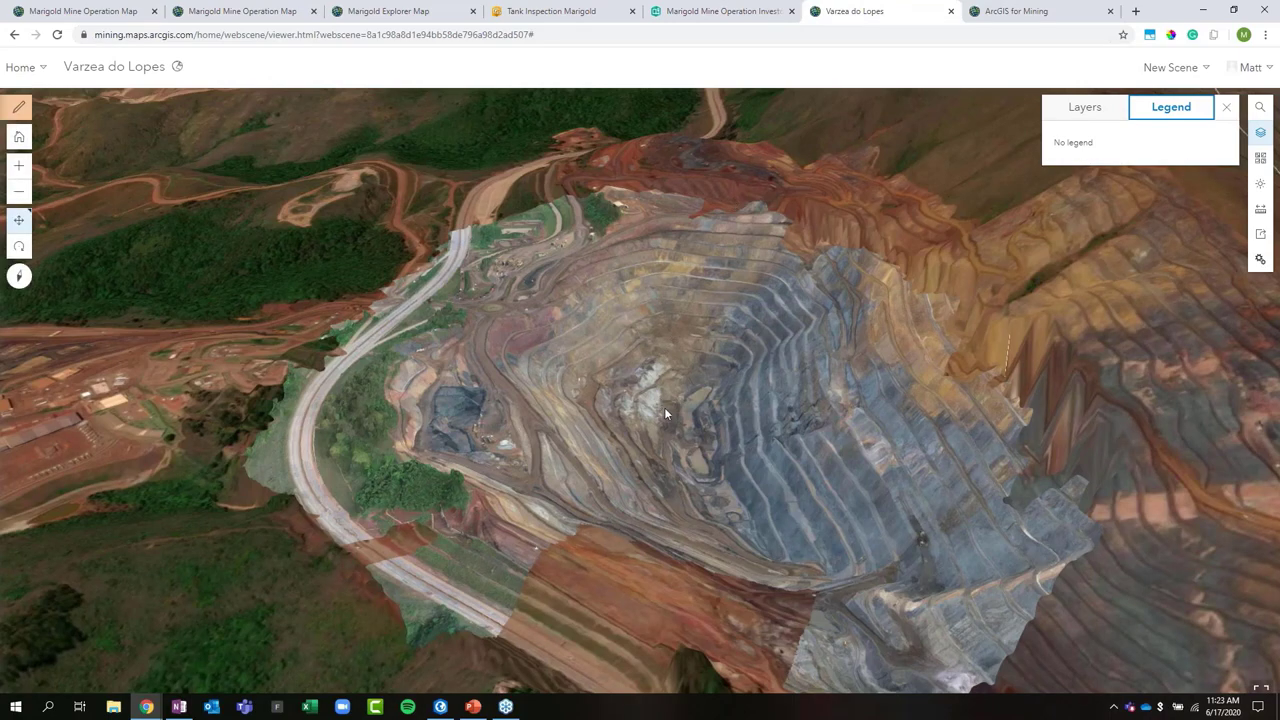
# Zoom into the Varzea do Lopes pit, tilt to a more overhead view, and rotate around it
pyautogui.scroll(5, 664, 408)
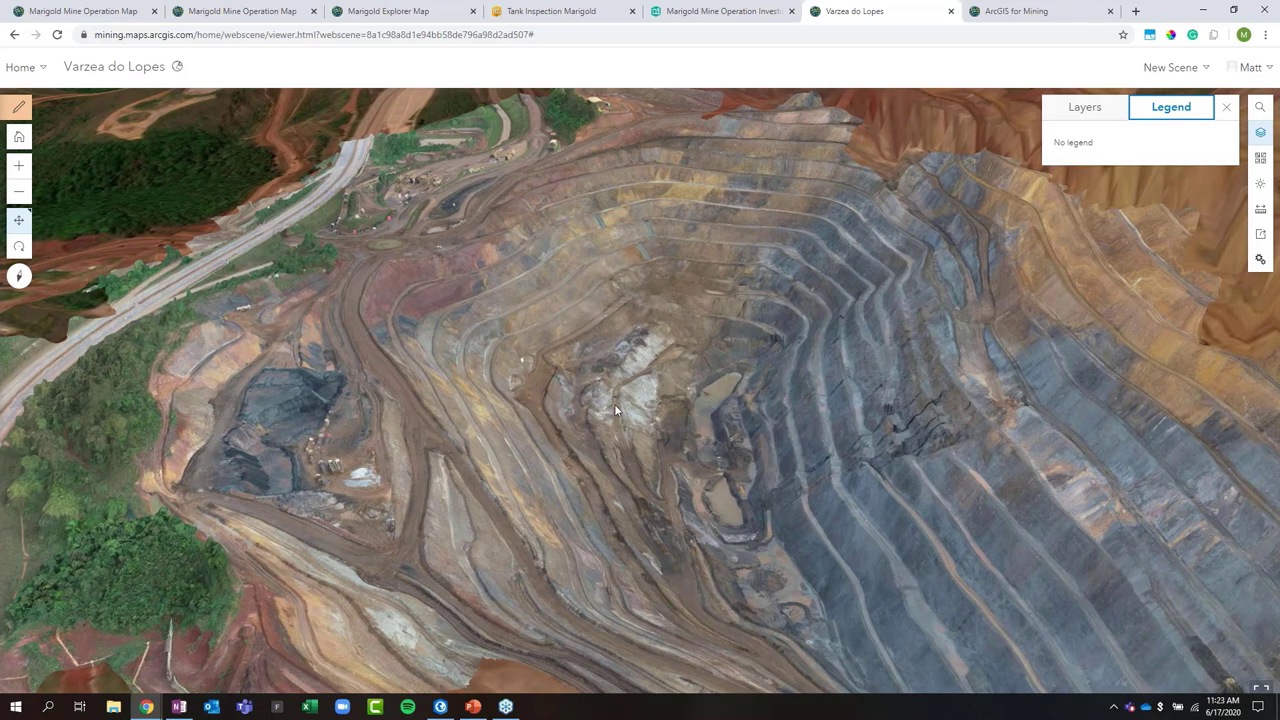
pyautogui.moveTo(620, 417); pyautogui.dragTo(627, 445)
pyautogui.moveTo(613, 441); pyautogui.dragTo(534, 414)
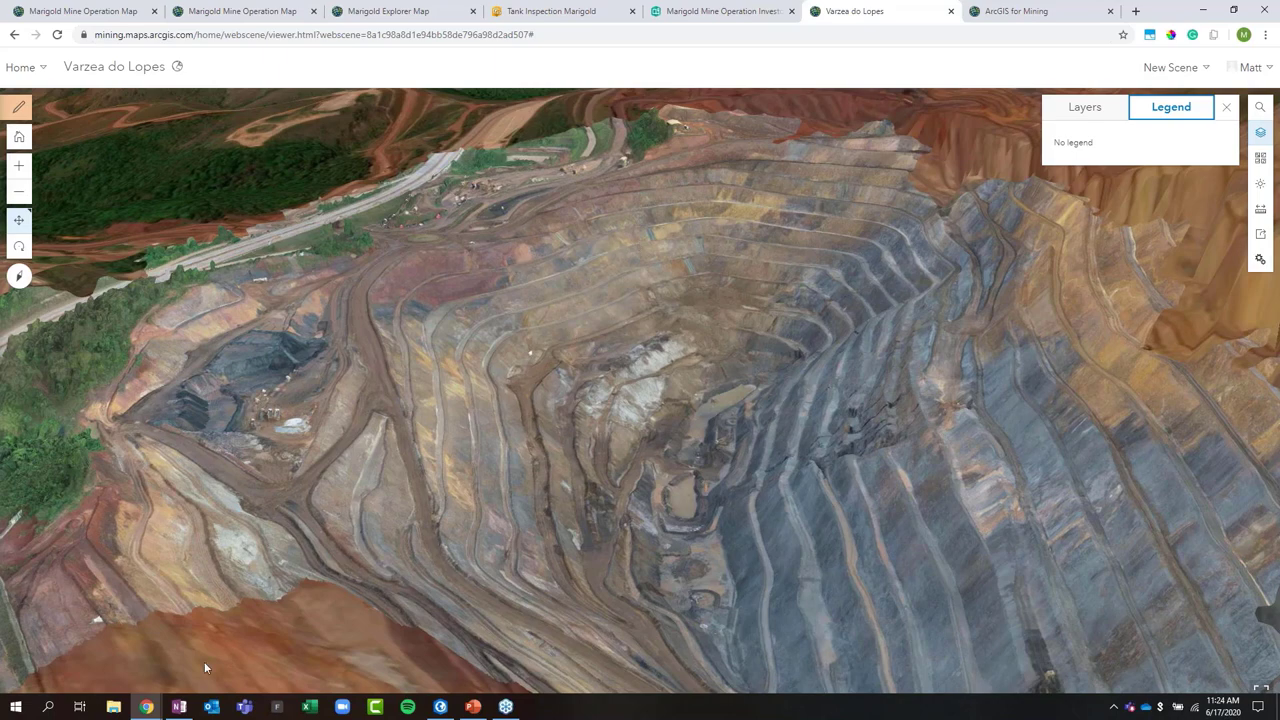
# Bring up the Mining Haul Trucks map, zoom to the open pit, and check Haul Truck 1's popup
pyautogui.moveTo(152, 706)
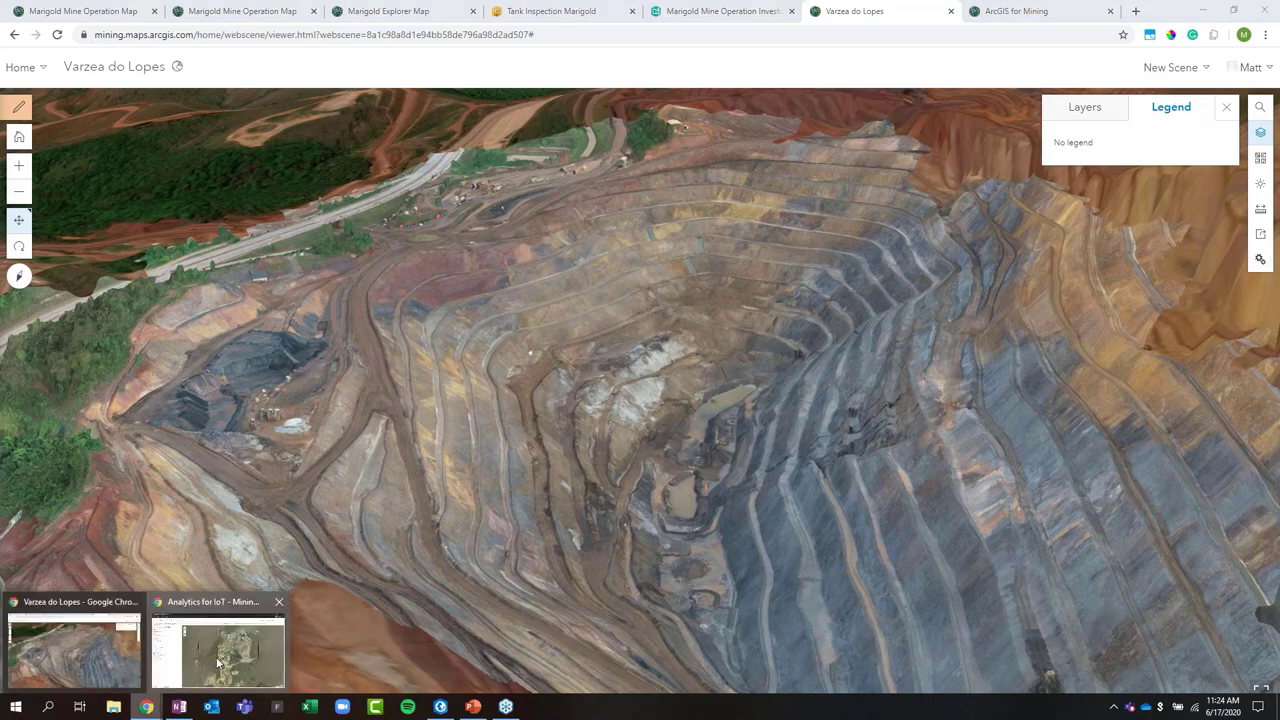
pyautogui.click(218, 662)
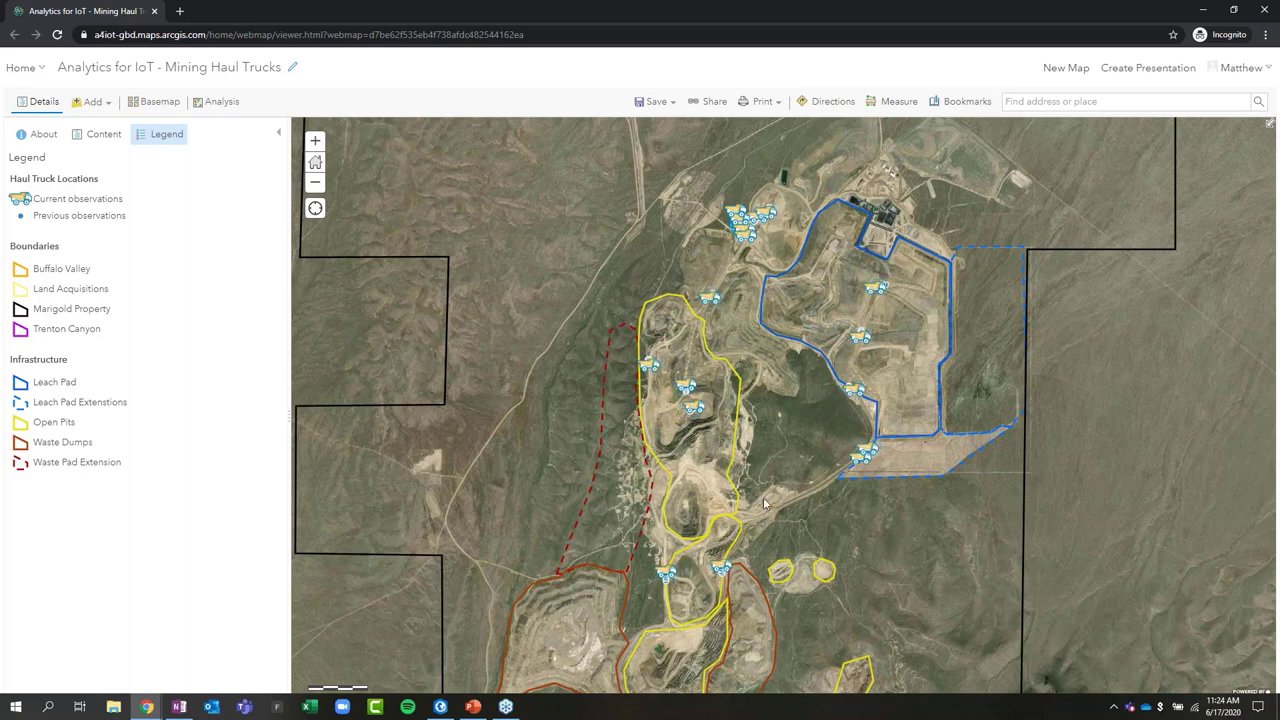
pyautogui.moveTo(604, 480)
pyautogui.mouseDown()
pyautogui.moveTo(744, 322)
pyautogui.moveTo(751, 282)
pyautogui.mouseUp()
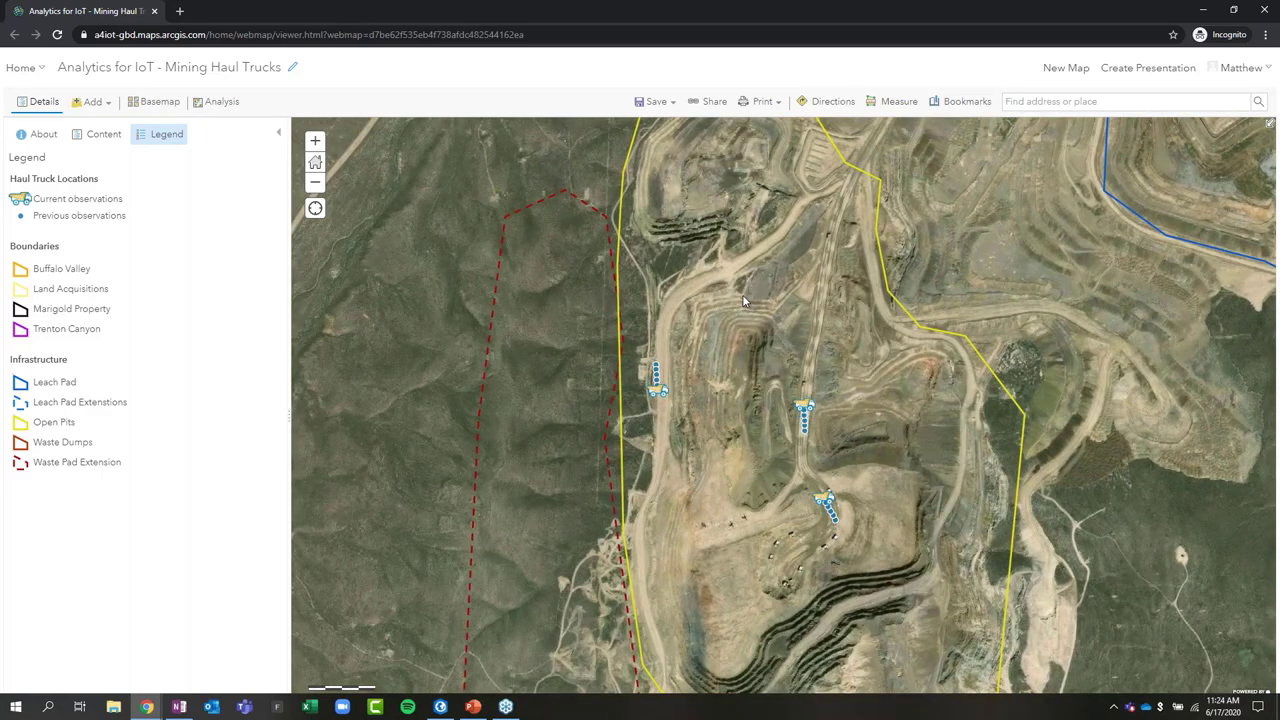
pyautogui.click(808, 420)
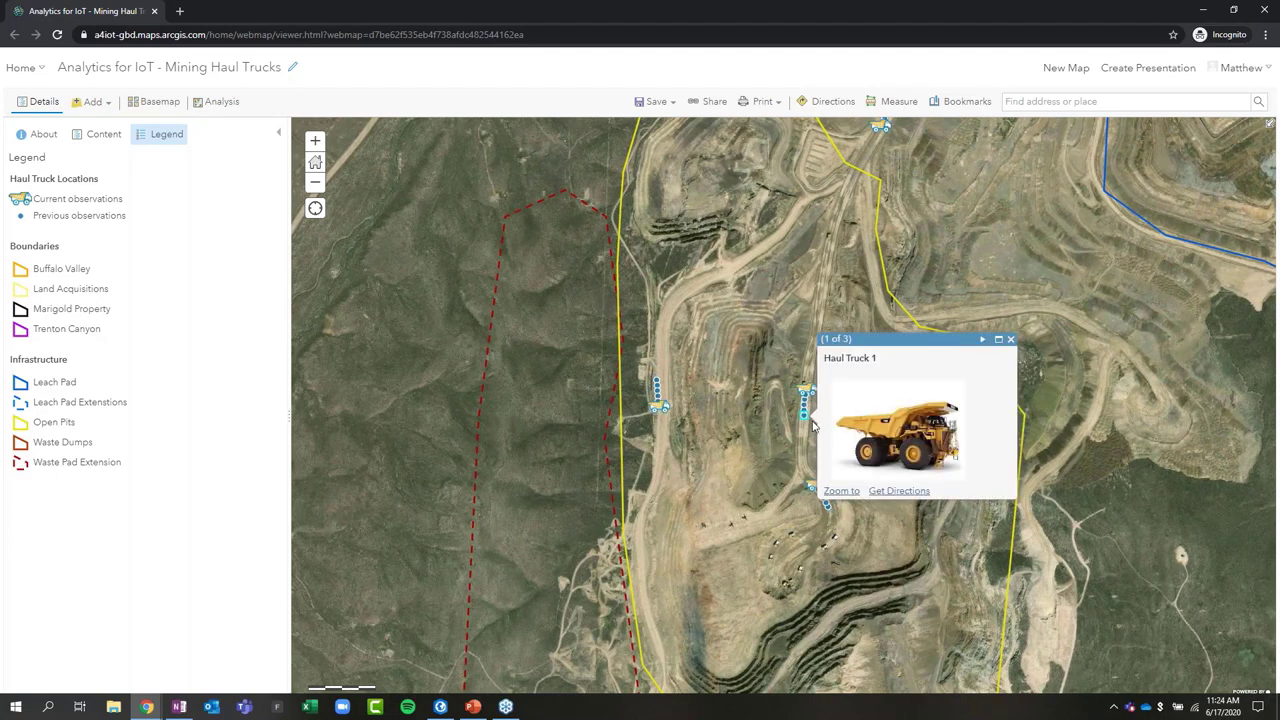
pyautogui.click(1009, 338)
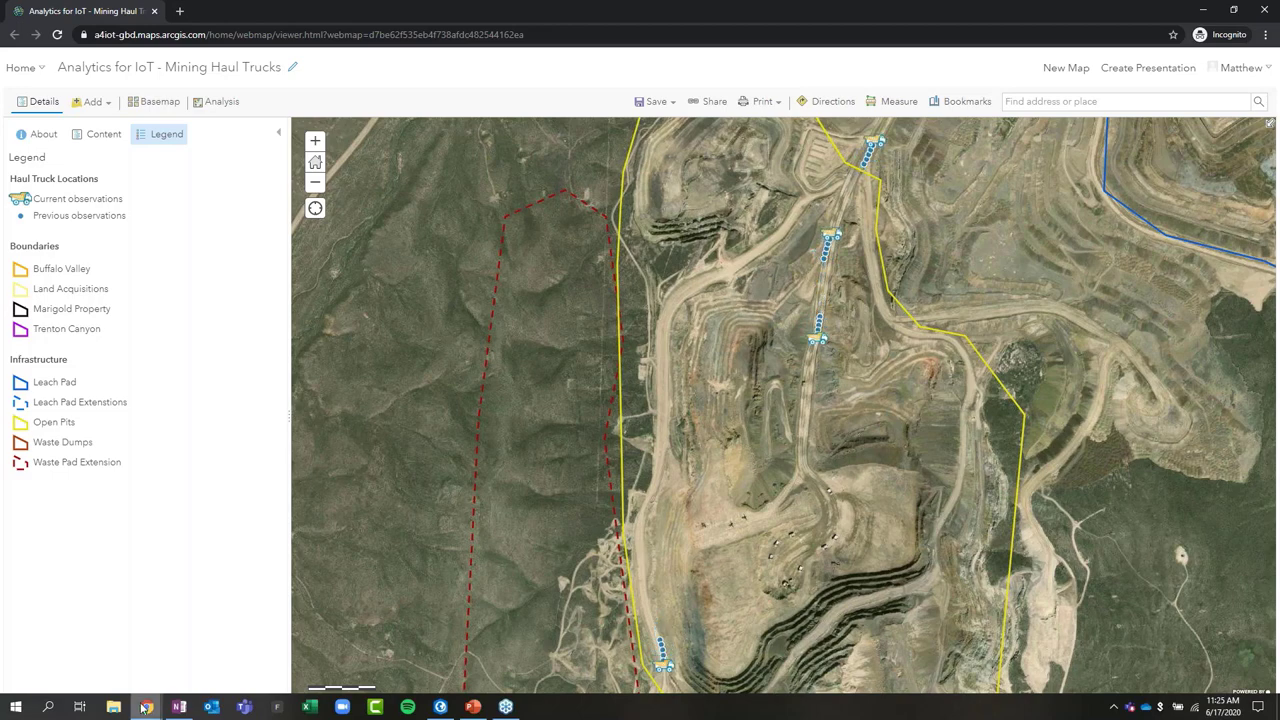
# Leave the Varzea do Lopes scene and switch to the ArcGIS for Mining portal tab
pyautogui.moveTo(147, 706)
pyautogui.click(73, 650)
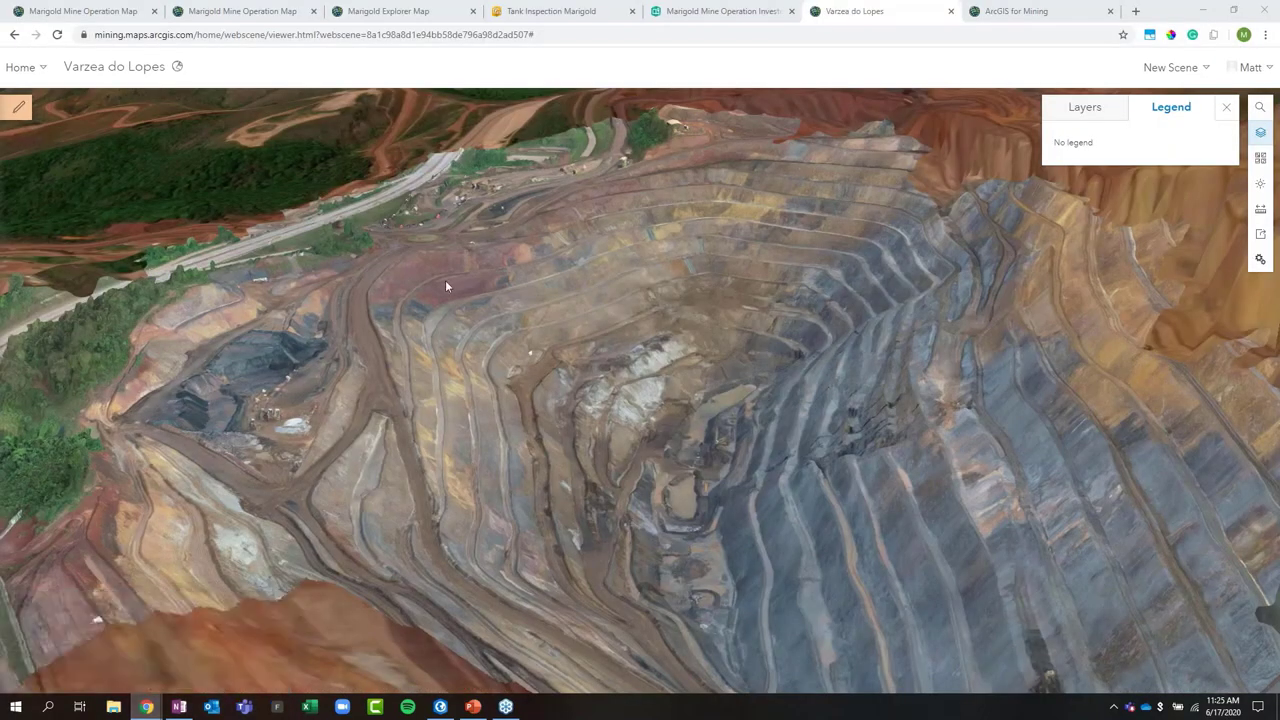
pyautogui.click(1014, 16)
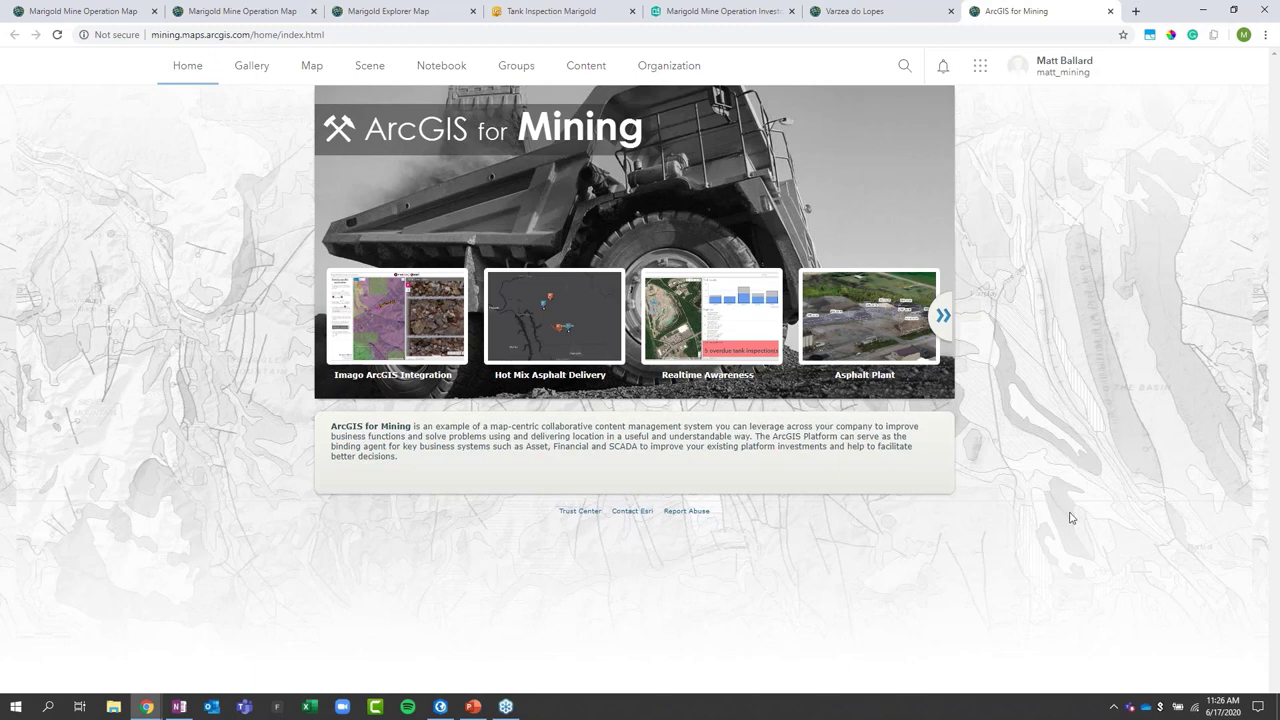
# Expand the ArcGIS Online app launcher fully to list Hub, Dashboards, Survey123 and other apps
pyautogui.click(973, 712)
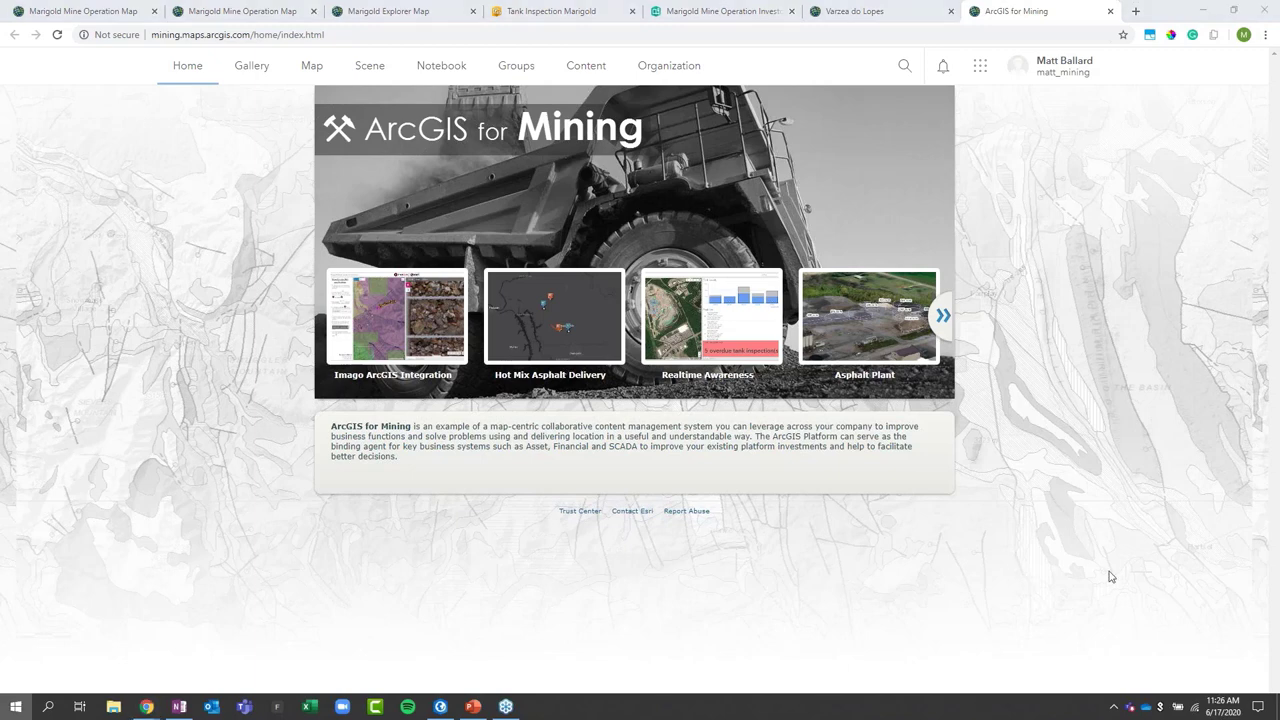
pyautogui.click(1093, 355)
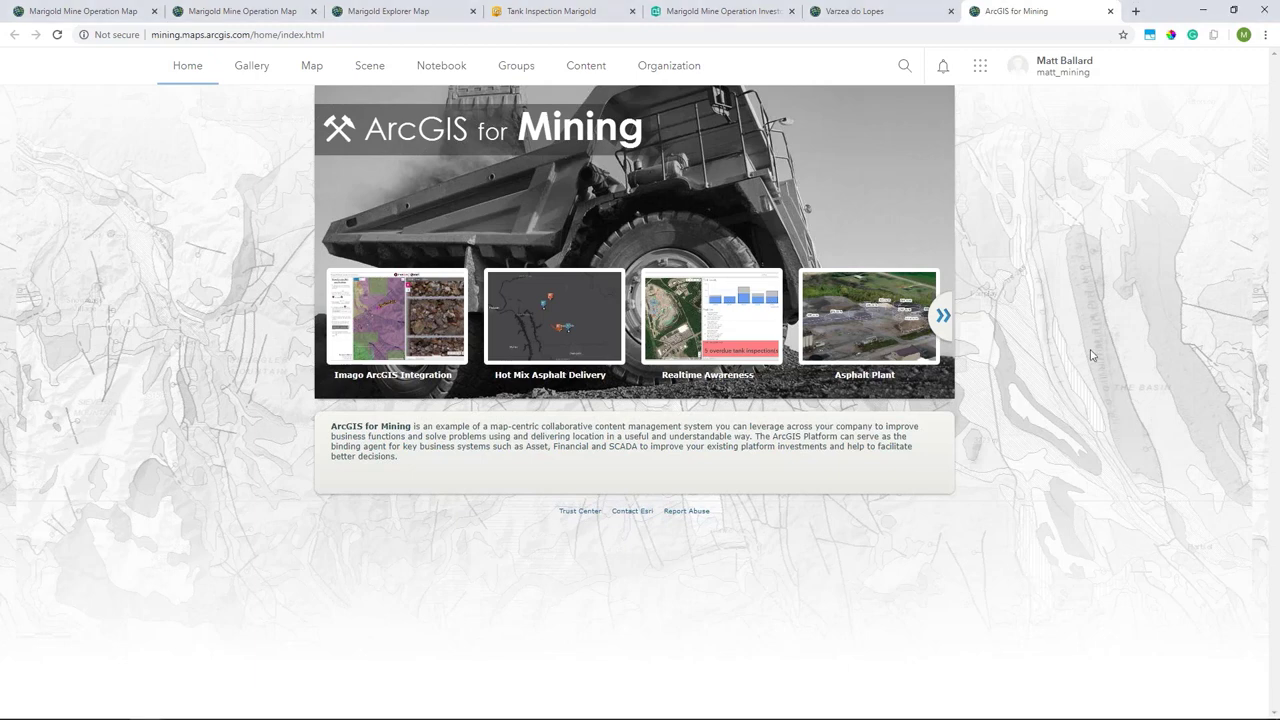
pyautogui.click(990, 75)
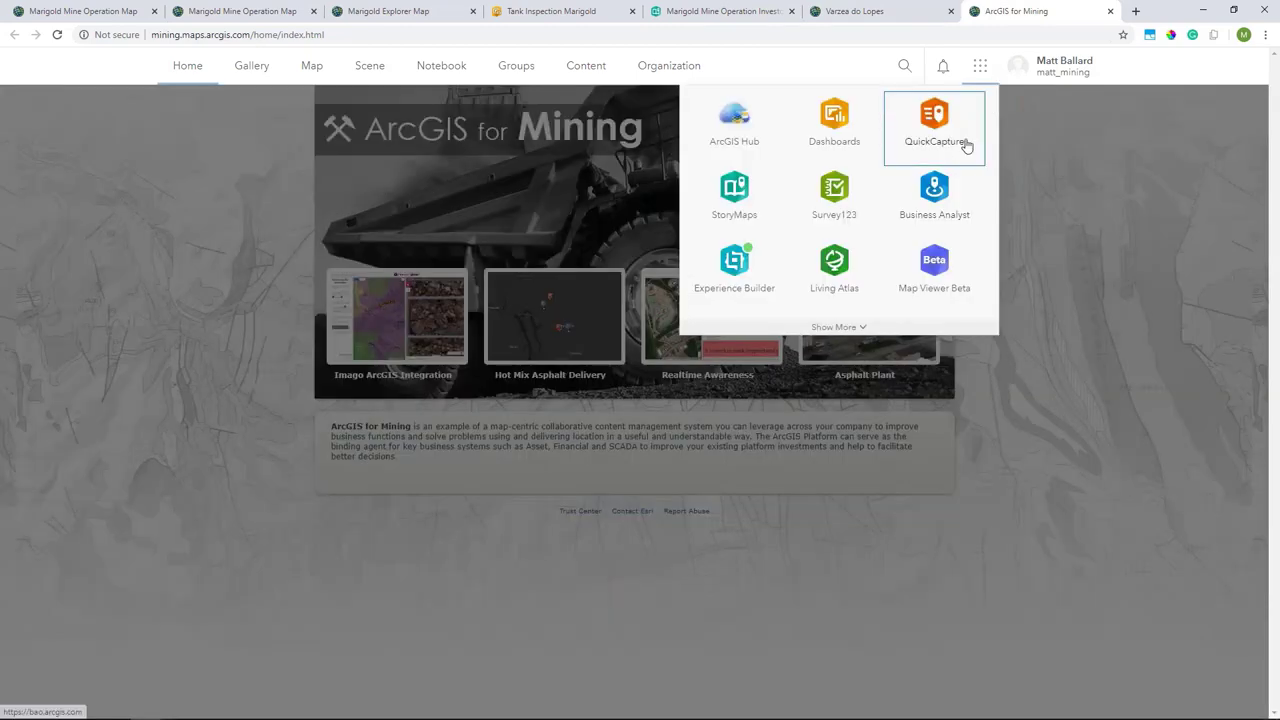
pyautogui.click(838, 327)
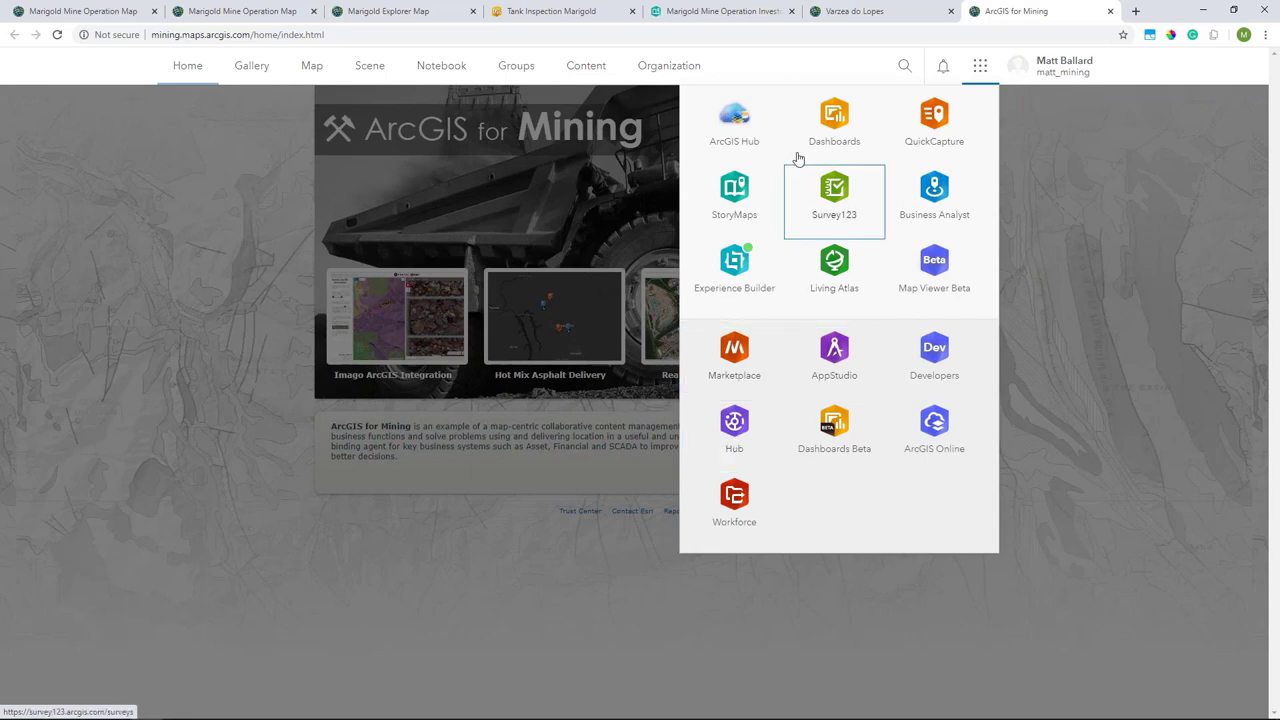
# Open the ArcGIS for Mining Hub site, close the old home page tab, and highlight its titles
pyautogui.click(741, 140)
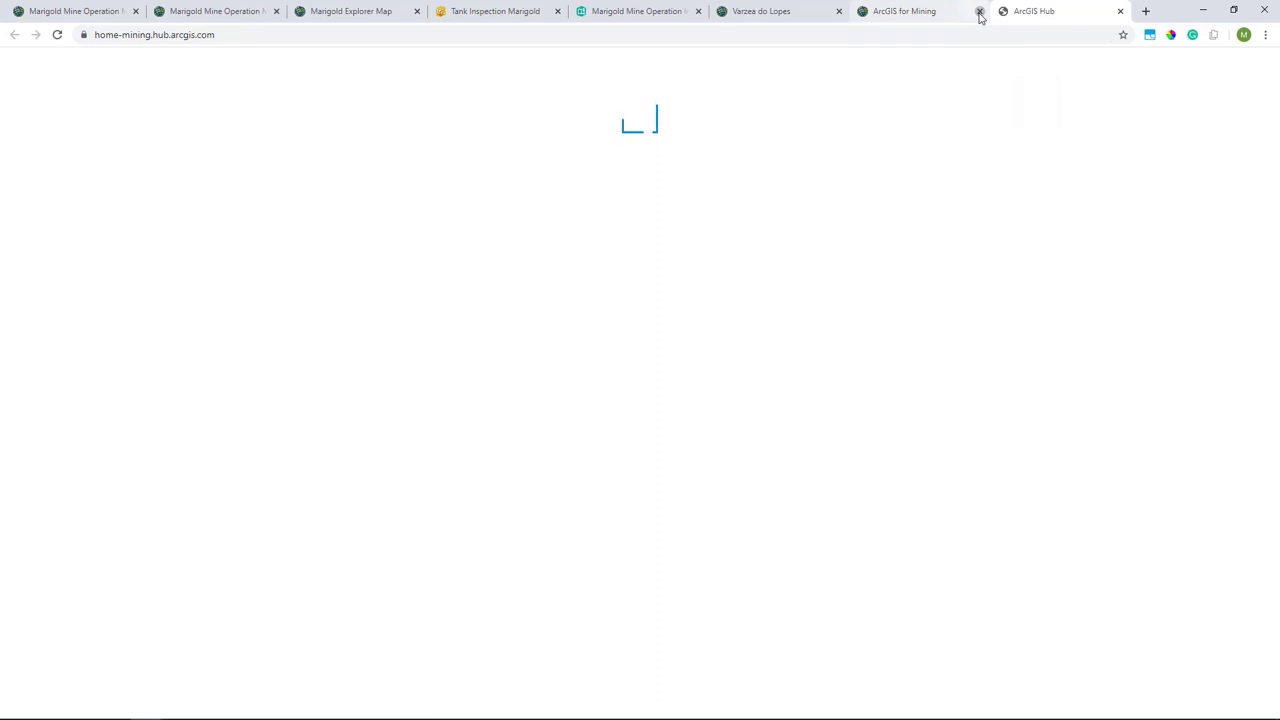
pyautogui.click(980, 12)
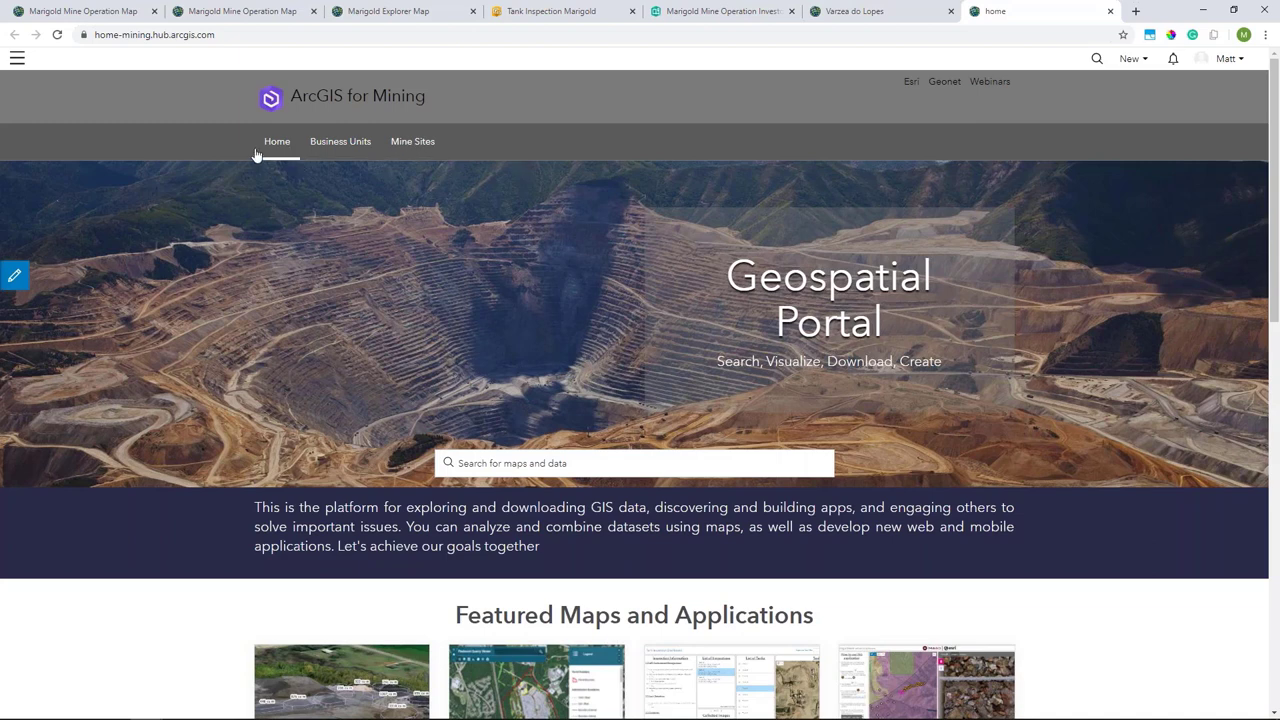
pyautogui.moveTo(290, 96); pyautogui.dragTo(426, 96)
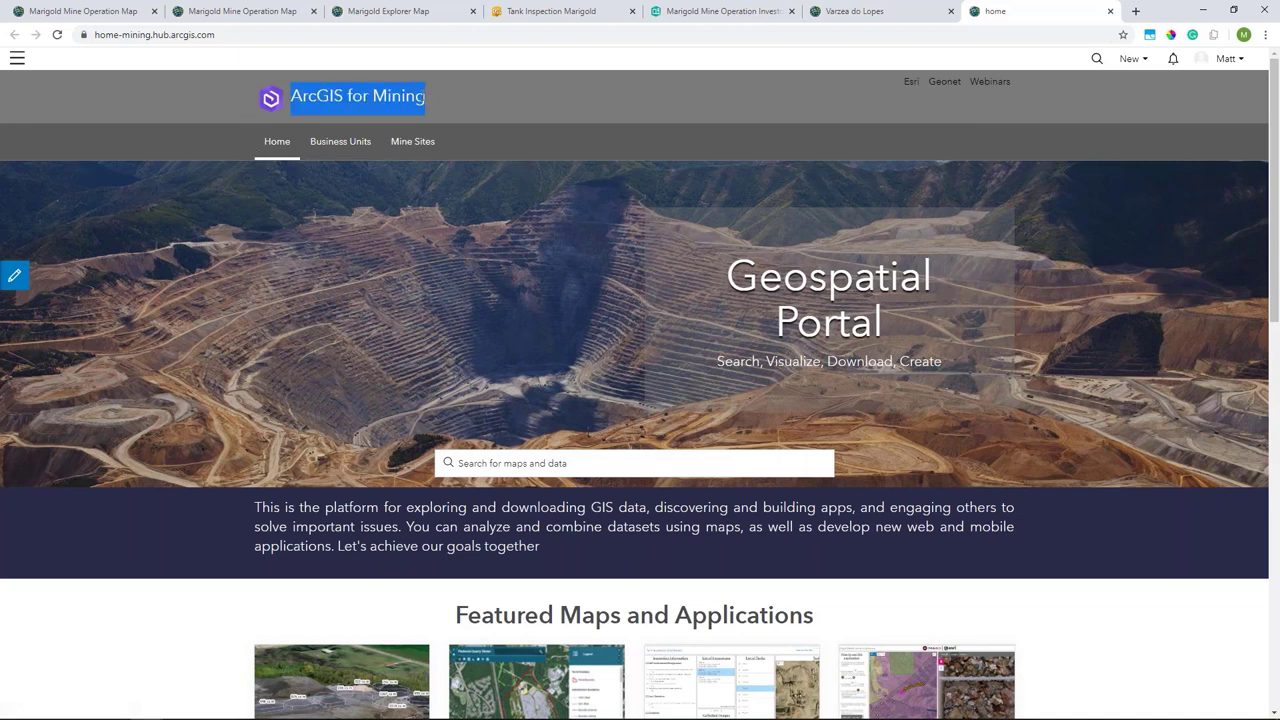
pyautogui.click(772, 127)
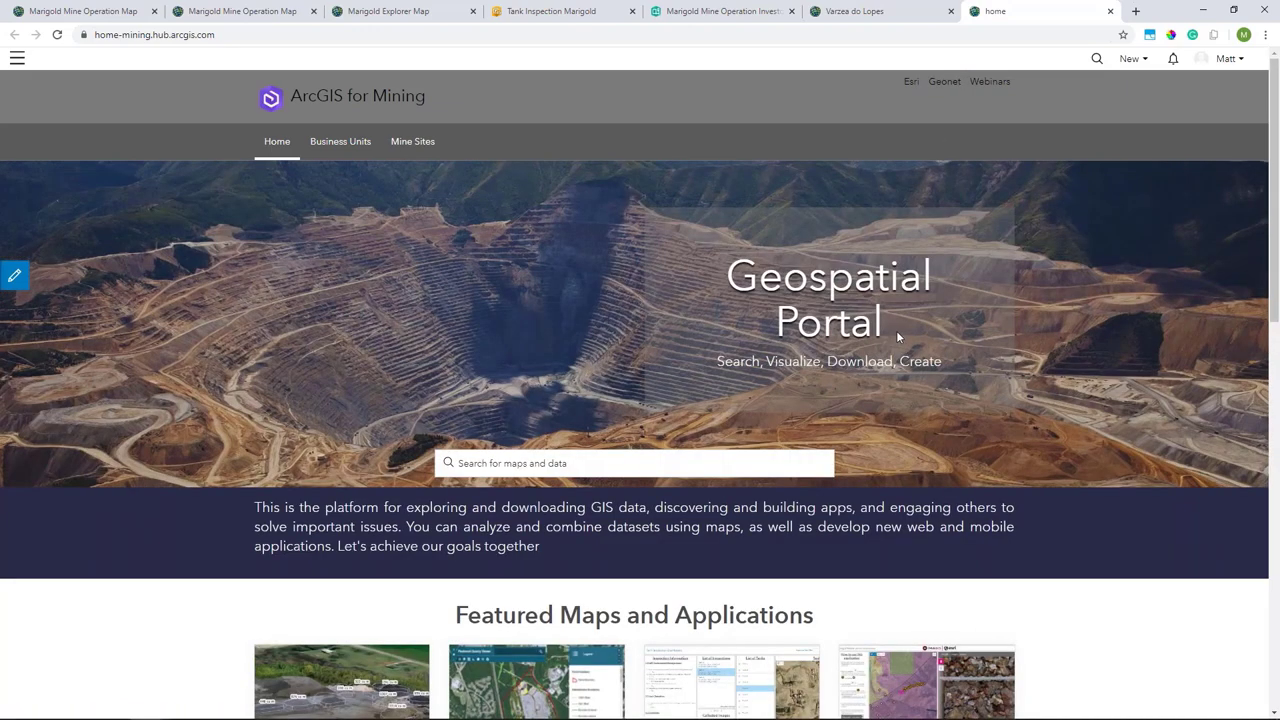
pyautogui.moveTo(896, 337); pyautogui.dragTo(727, 287)
pyautogui.click(727, 287)
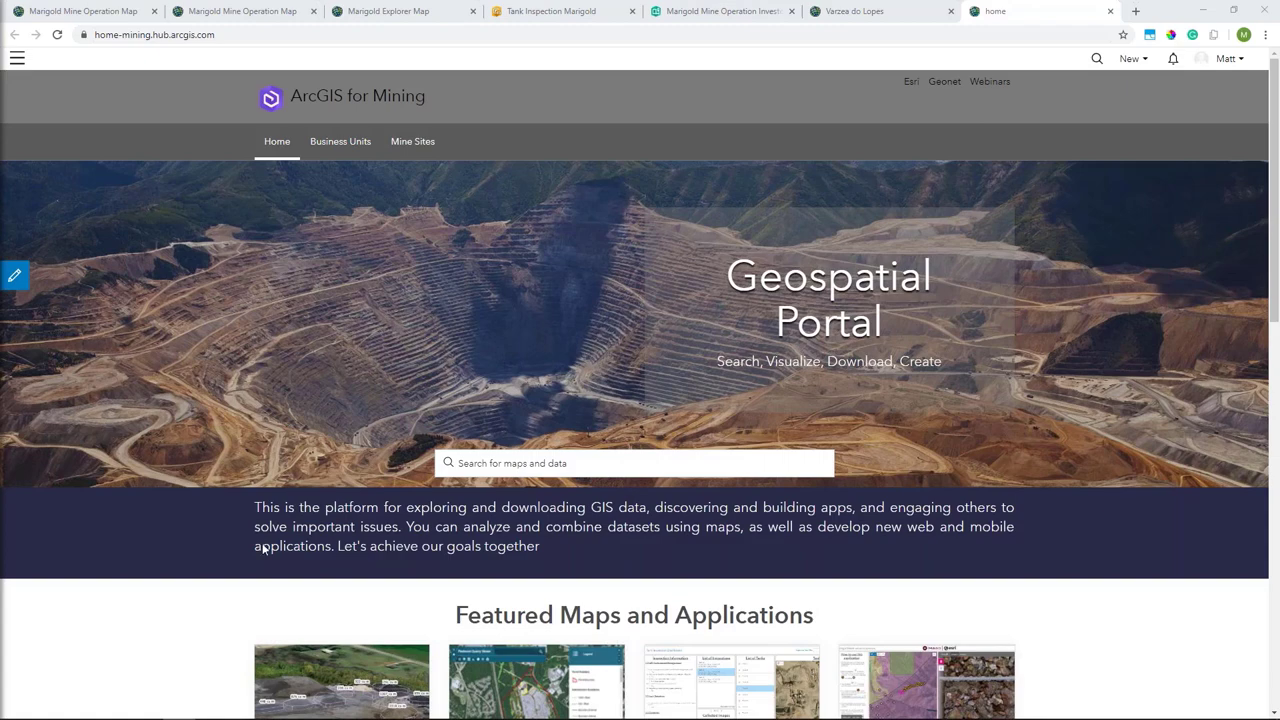
# Scroll the Geospatial Portal from the search box through Featured Maps, Business Units and Contact Information
pyautogui.scroll(-1, 370, 480)
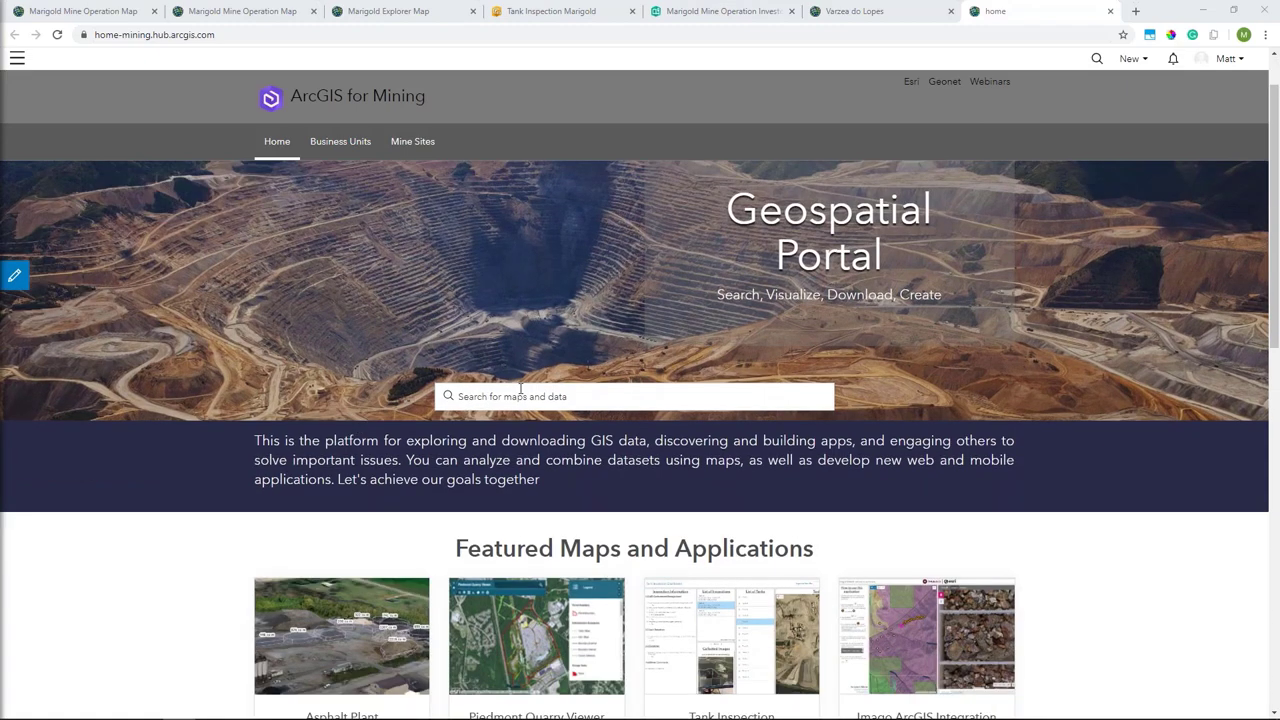
pyautogui.click(516, 394)
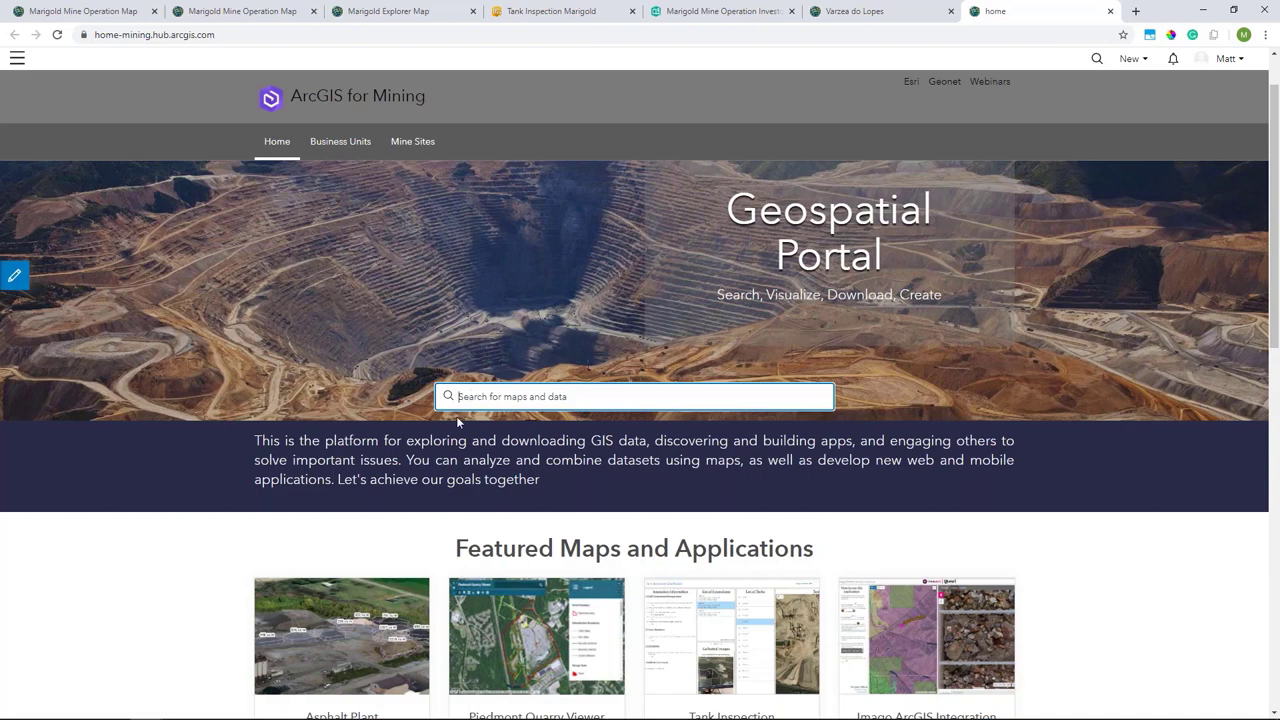
pyautogui.scroll(-3, 456, 416)
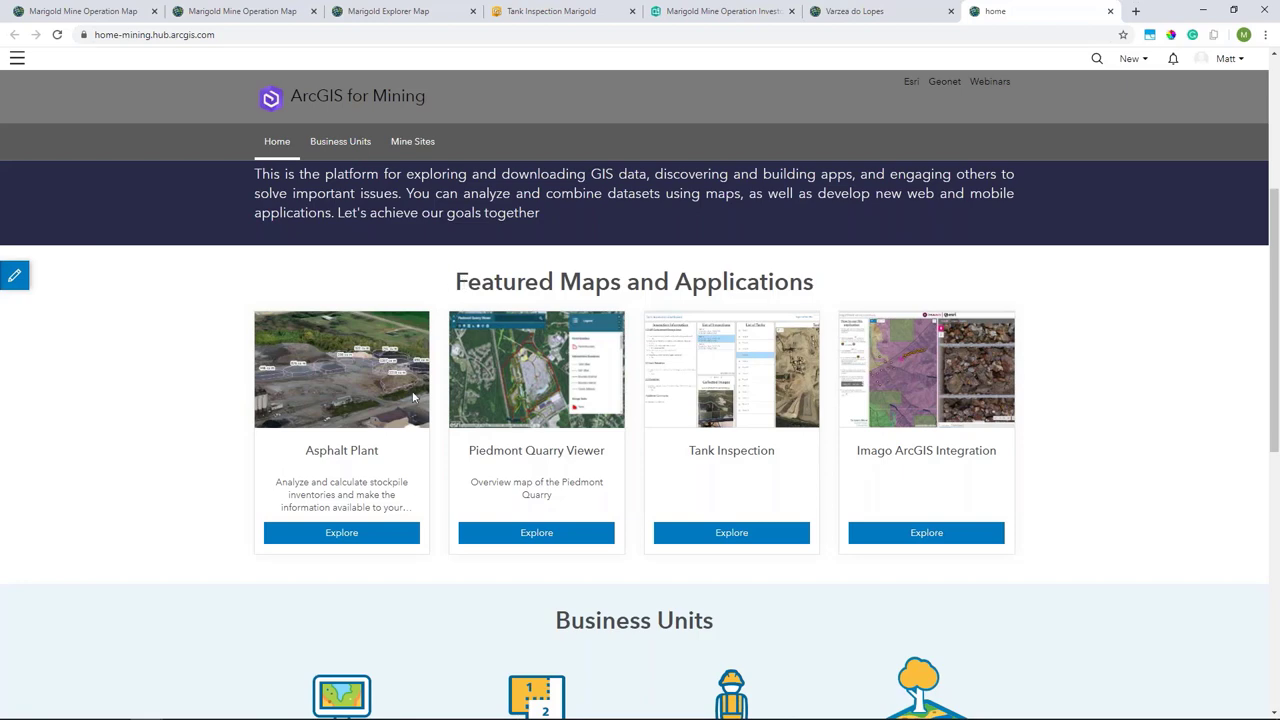
pyautogui.scroll(-3, 420, 382)
pyautogui.scroll(-2, 407, 372)
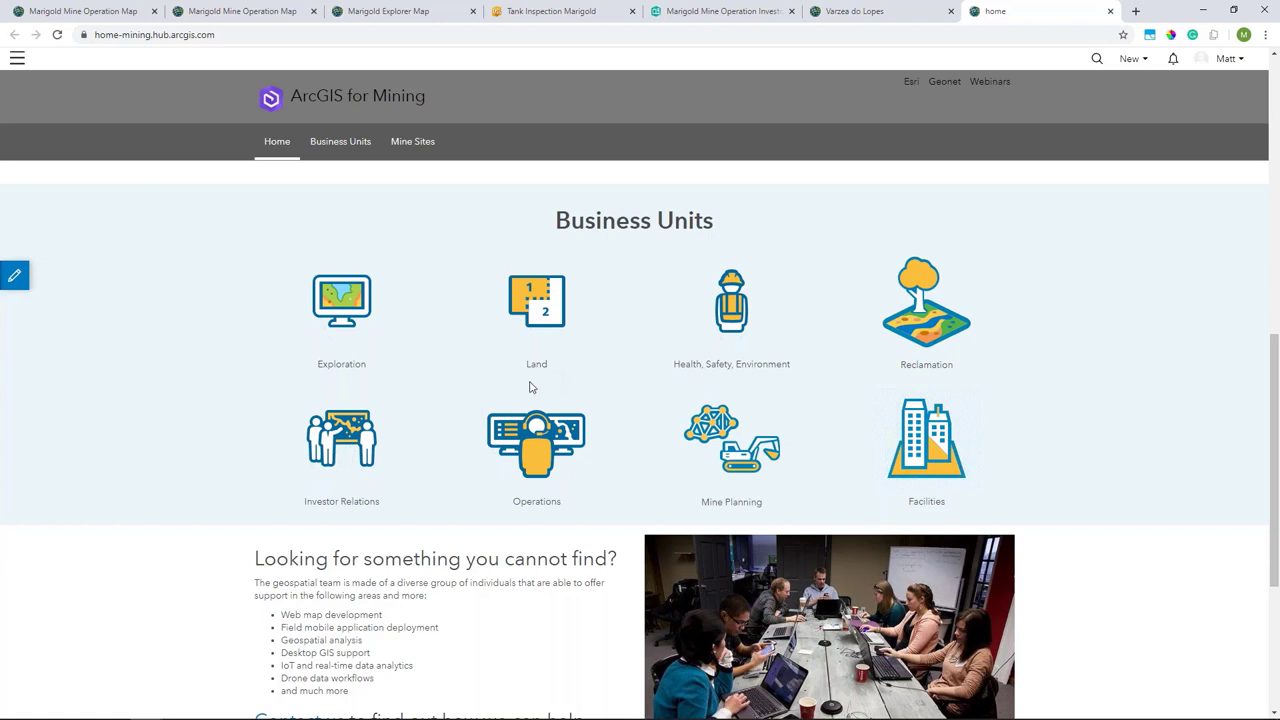
pyautogui.scroll(-2, 528, 385)
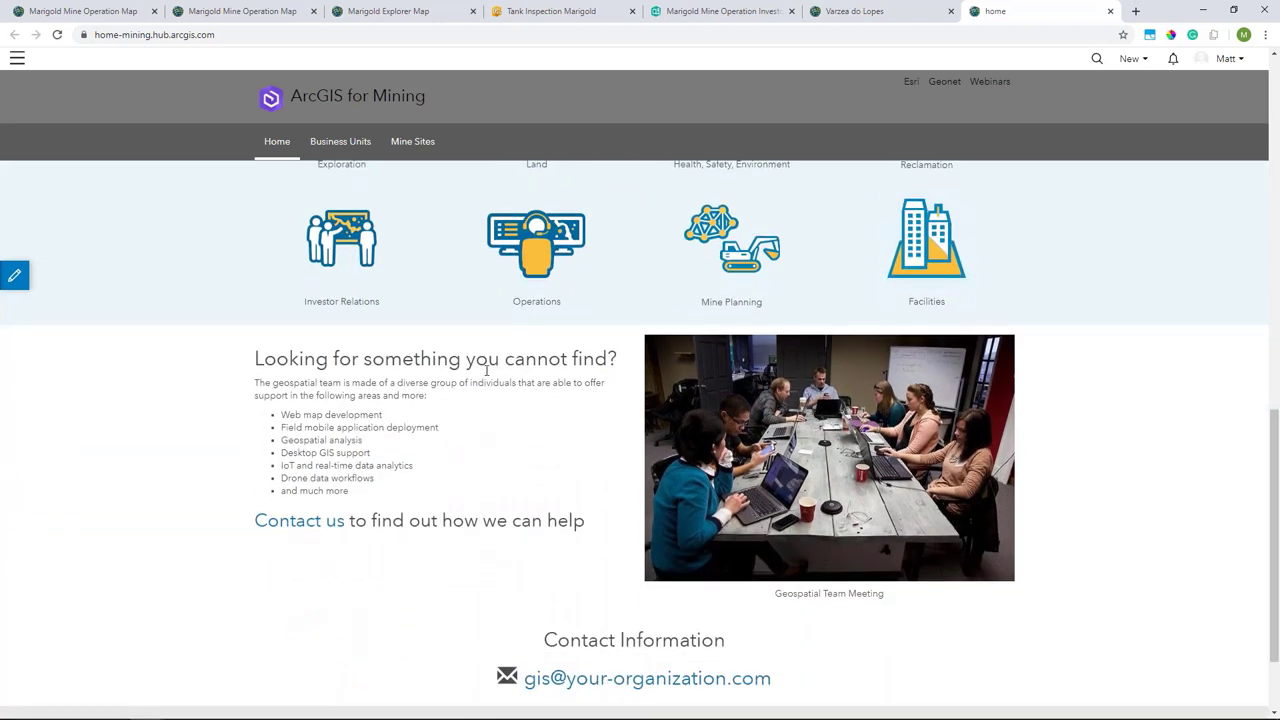
pyautogui.scroll(-1, 490, 375)
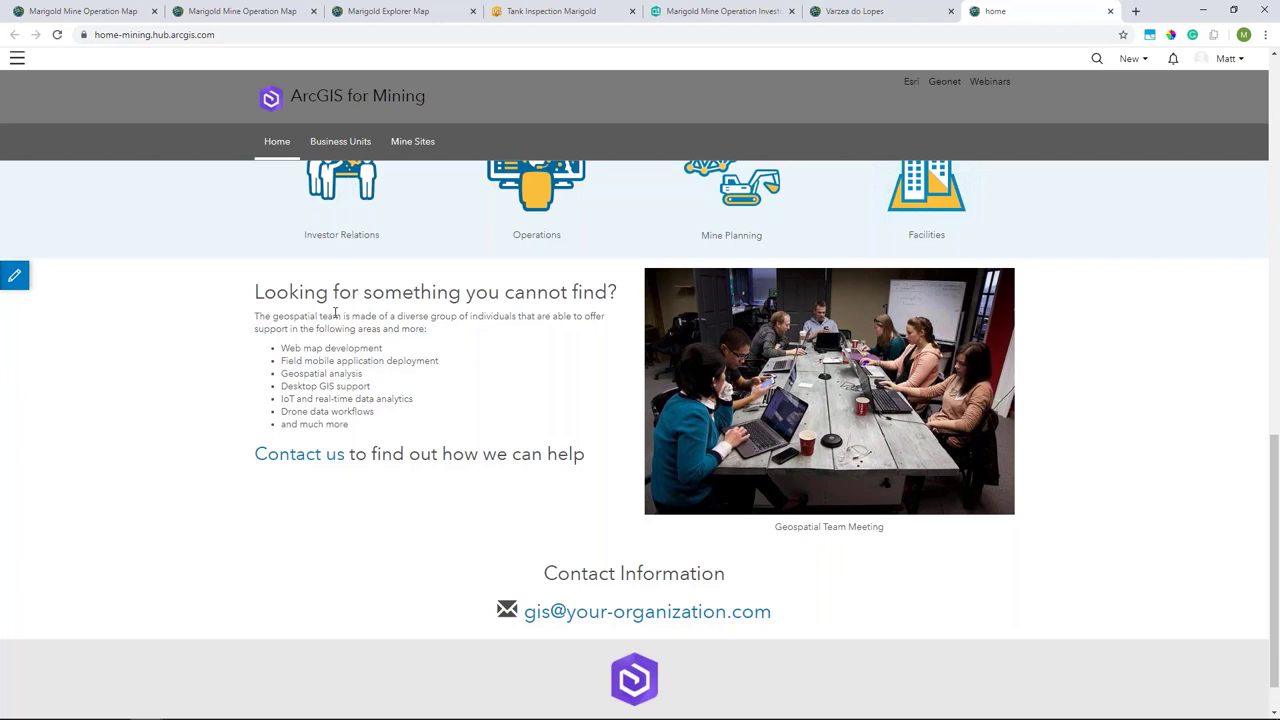
pyautogui.scroll(-1, 318, 316)
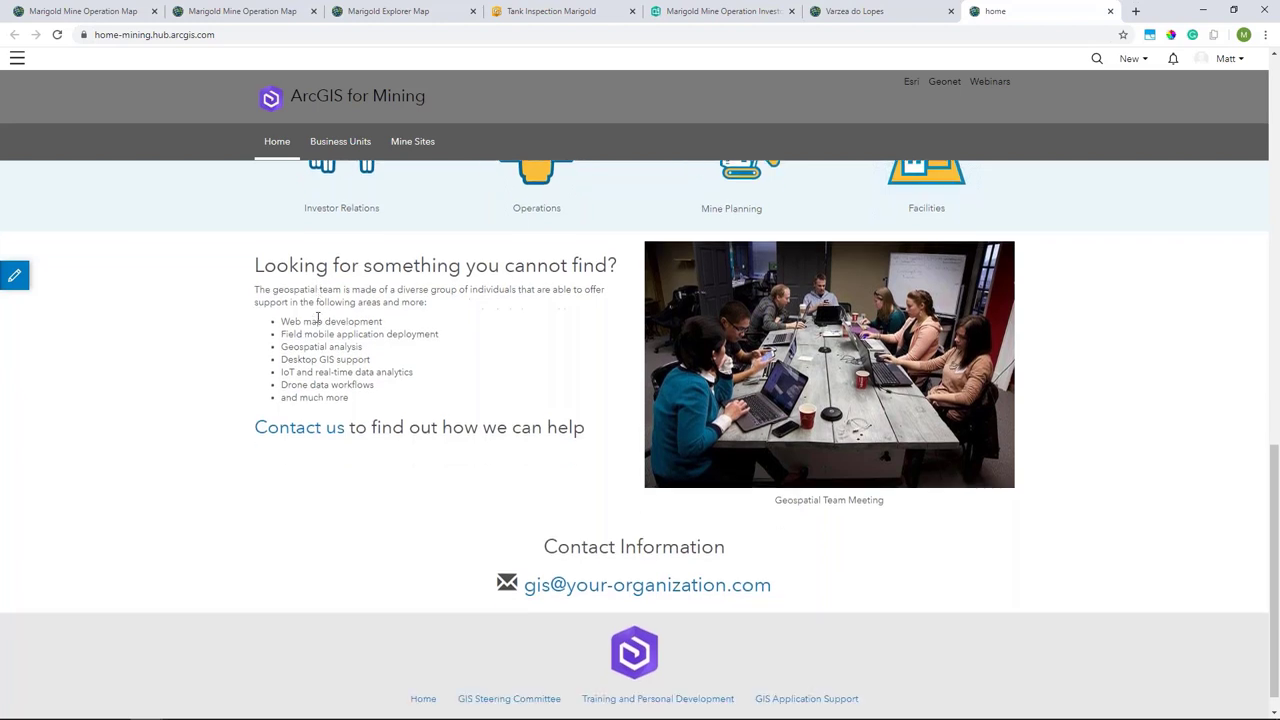